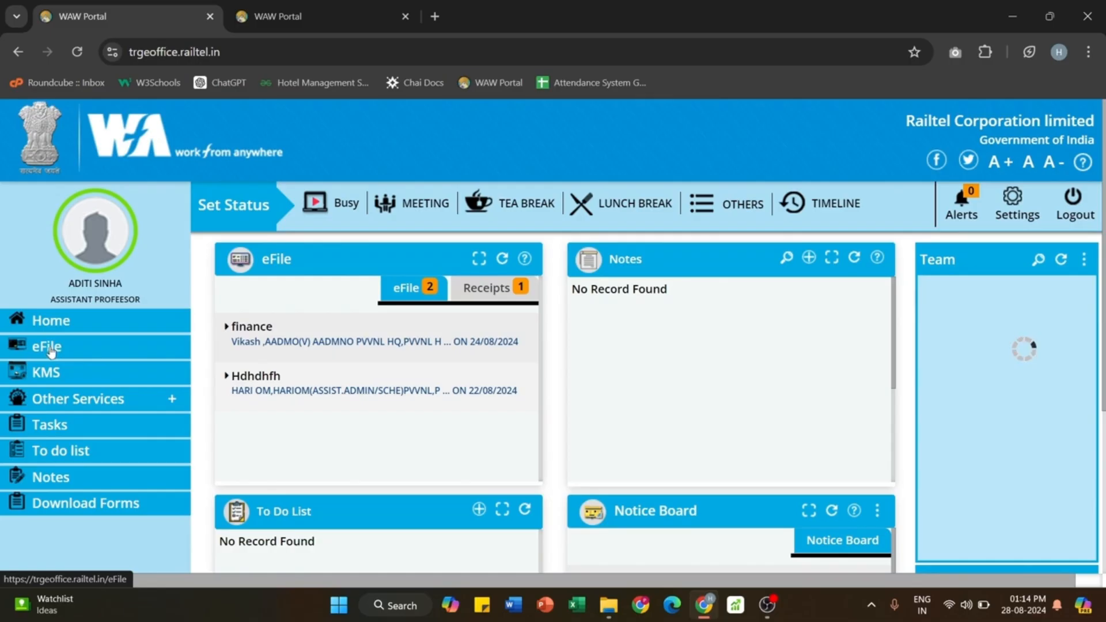
Step: Open the eFile service from the portal and start creating a new file
scroll(51, 351, up, 5)
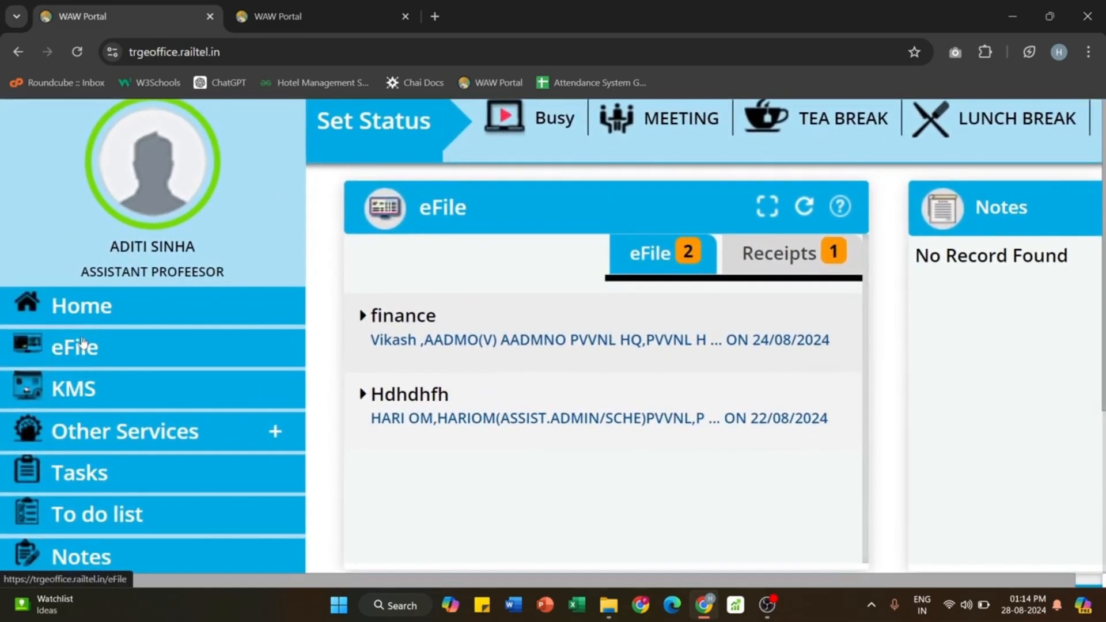
click(84, 342)
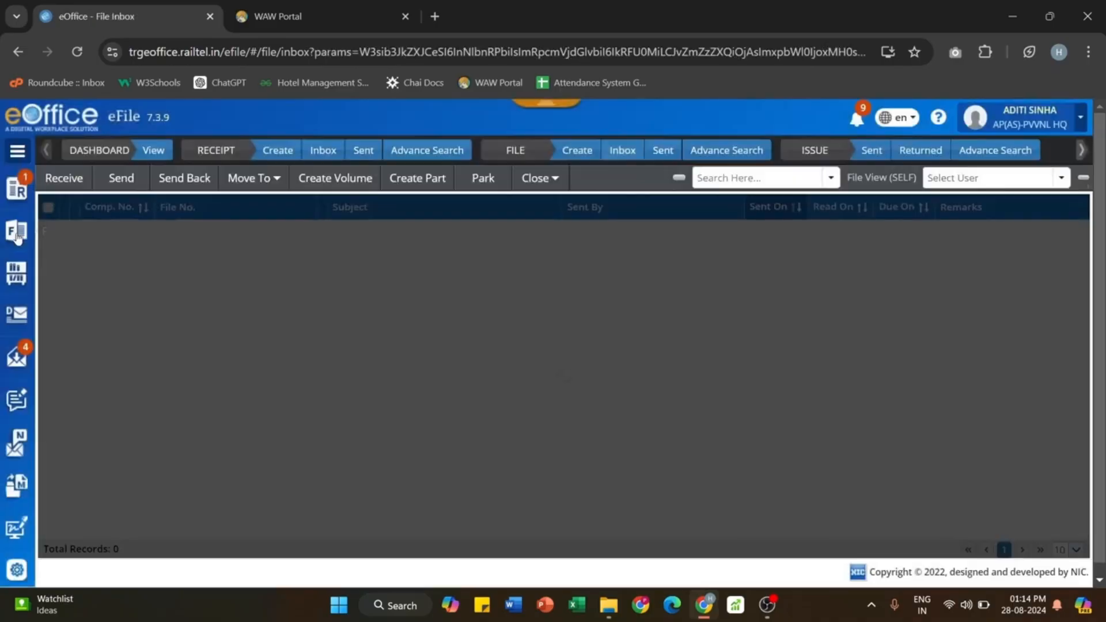
key(ctrl+plus)
key(ctrl+plus)
key(ctrl+plus)
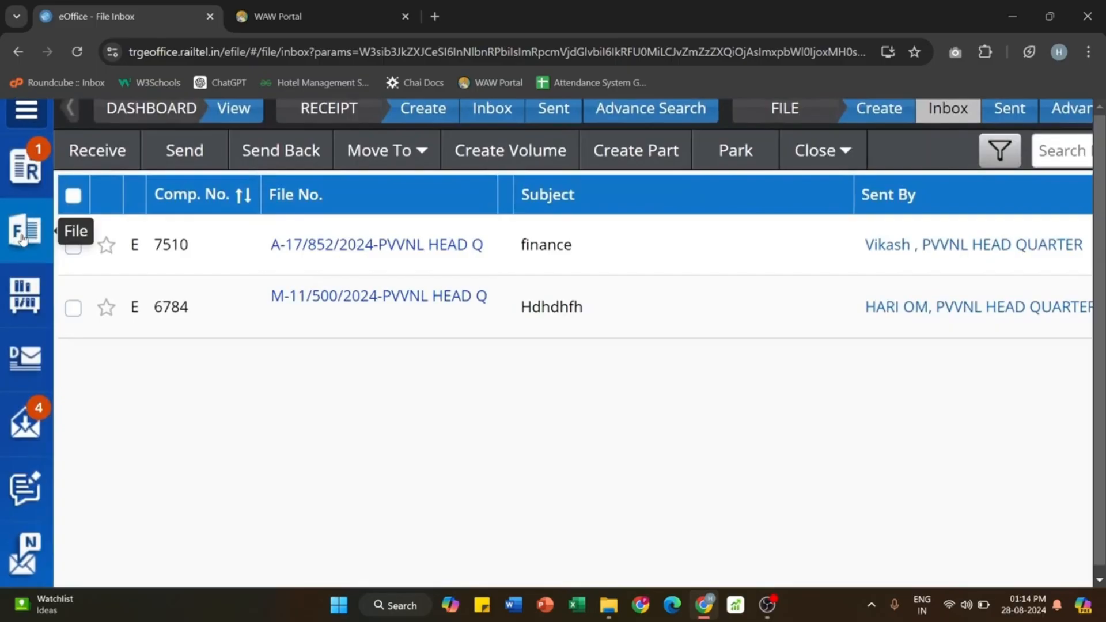
click(22, 239)
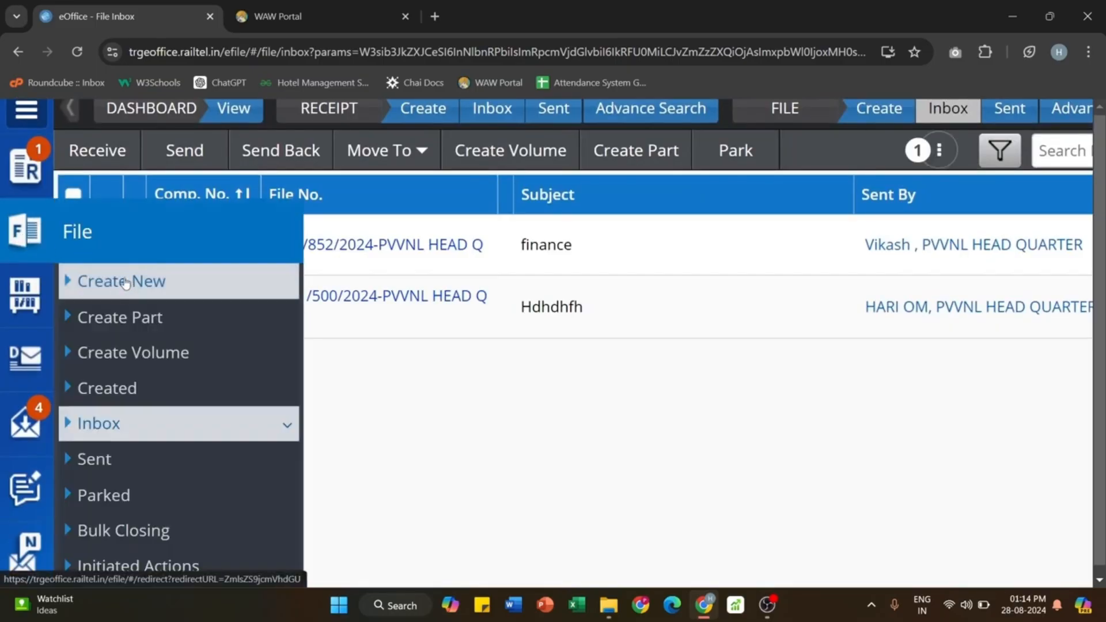
click(131, 283)
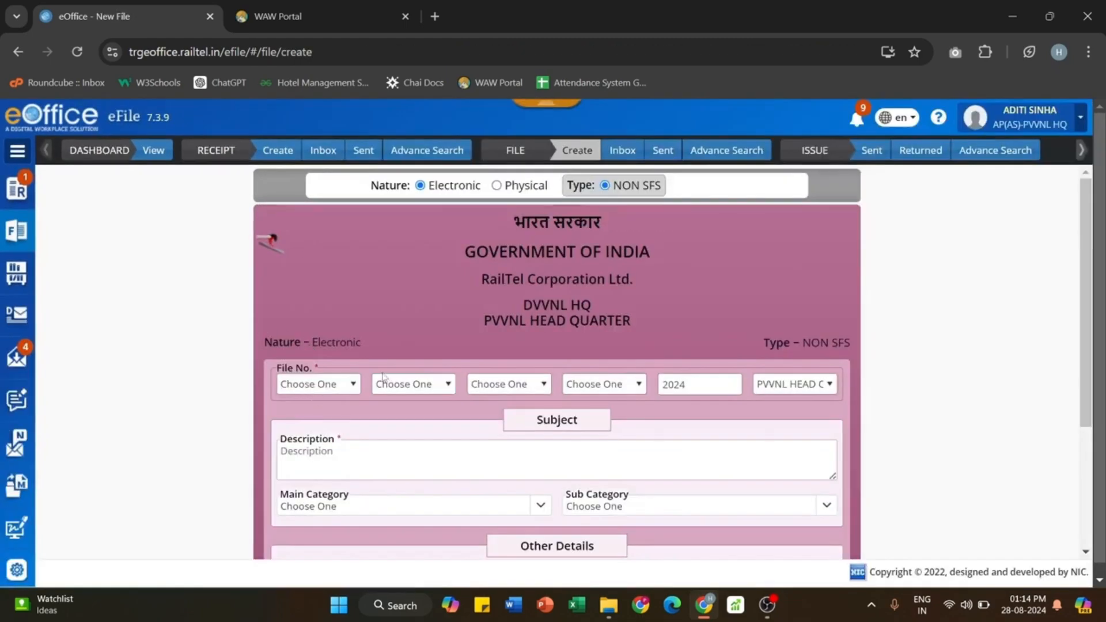
Step: Set the first two file number heads to C-Vigilance and the 12-All India option, checking the remaining two heads for choices
click(326, 385)
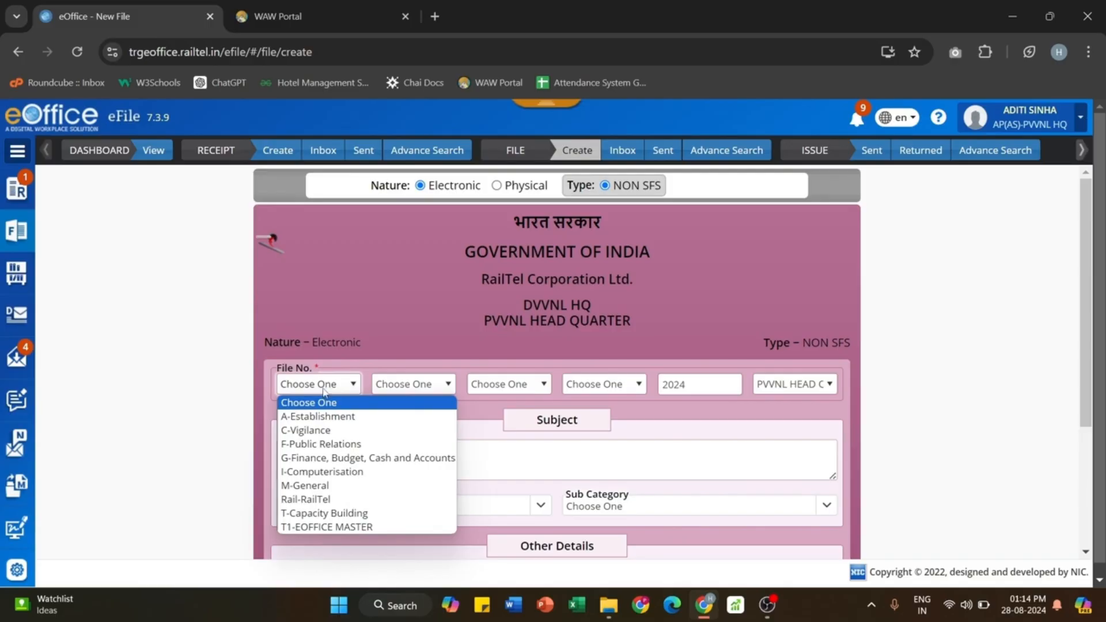
click(317, 437)
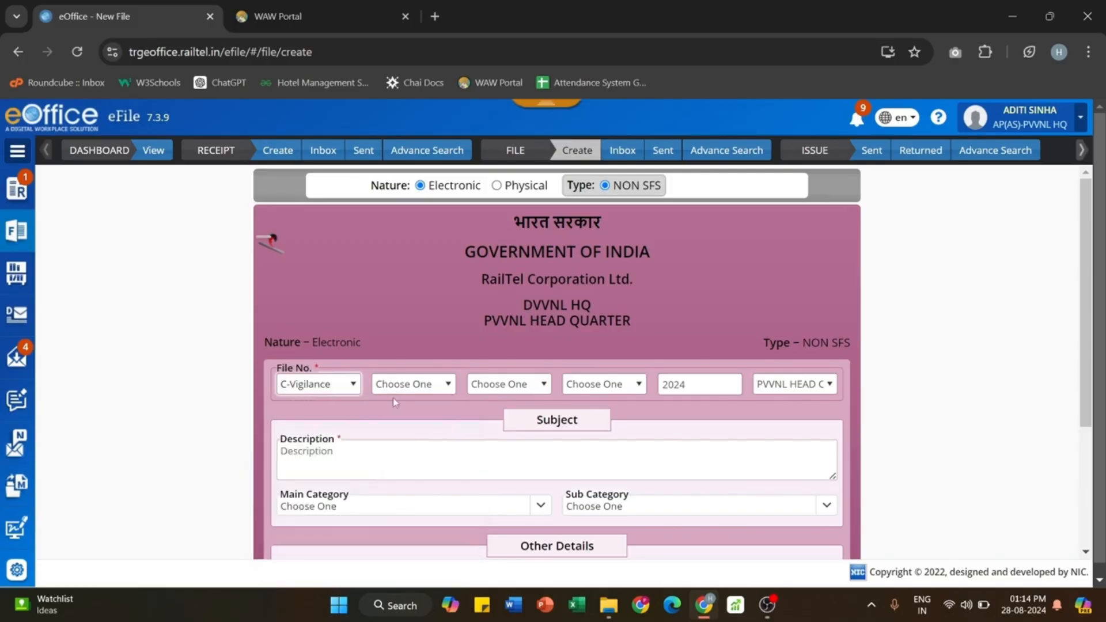
click(415, 386)
click(419, 417)
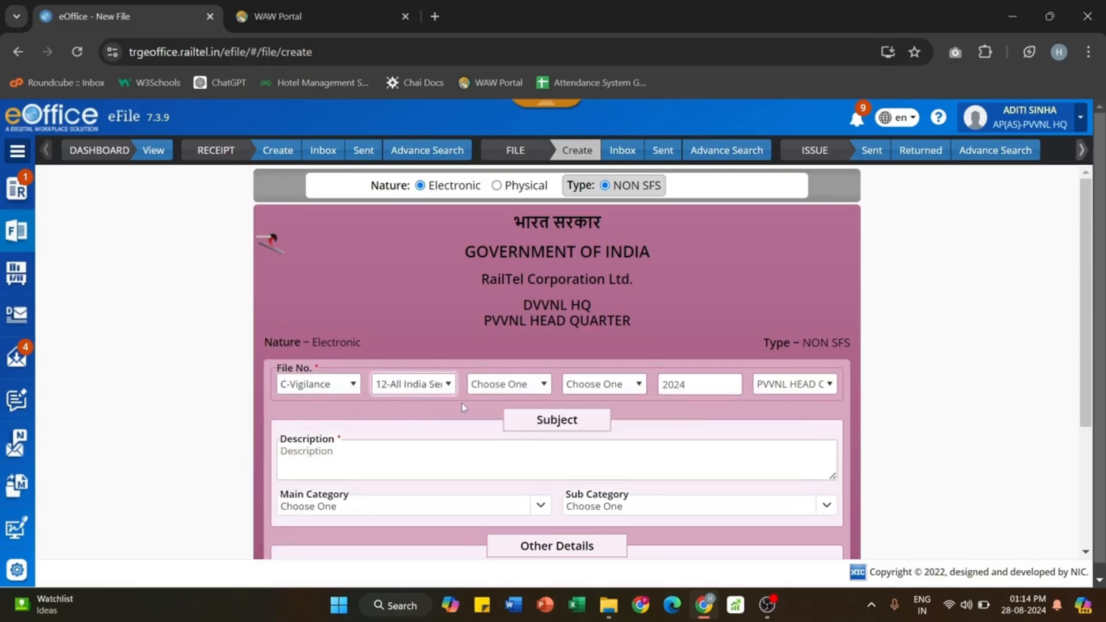
click(502, 385)
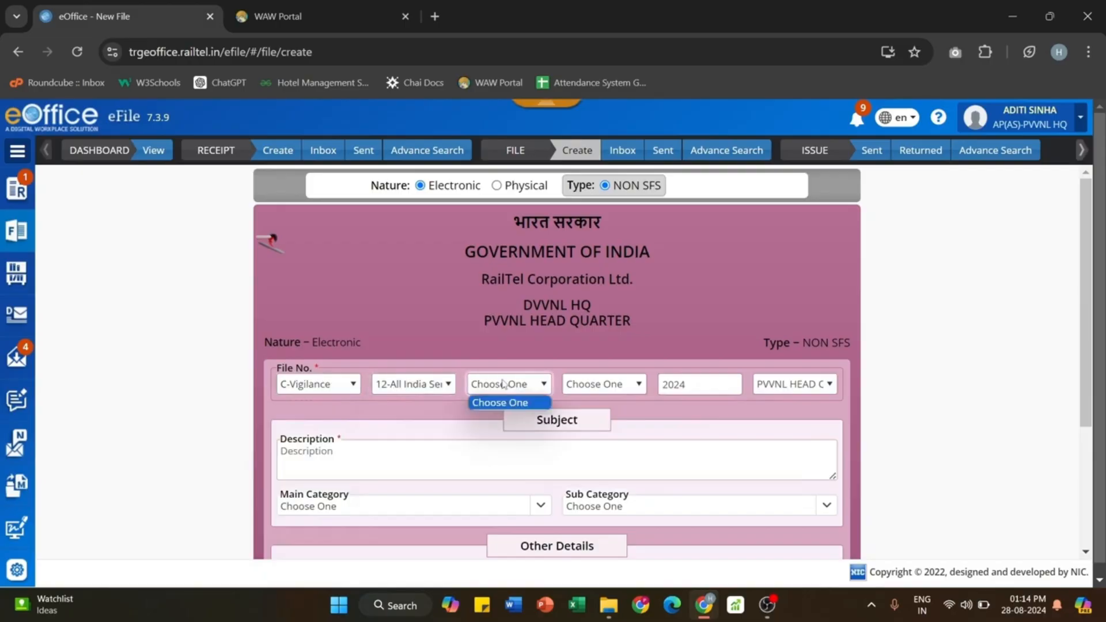
click(602, 386)
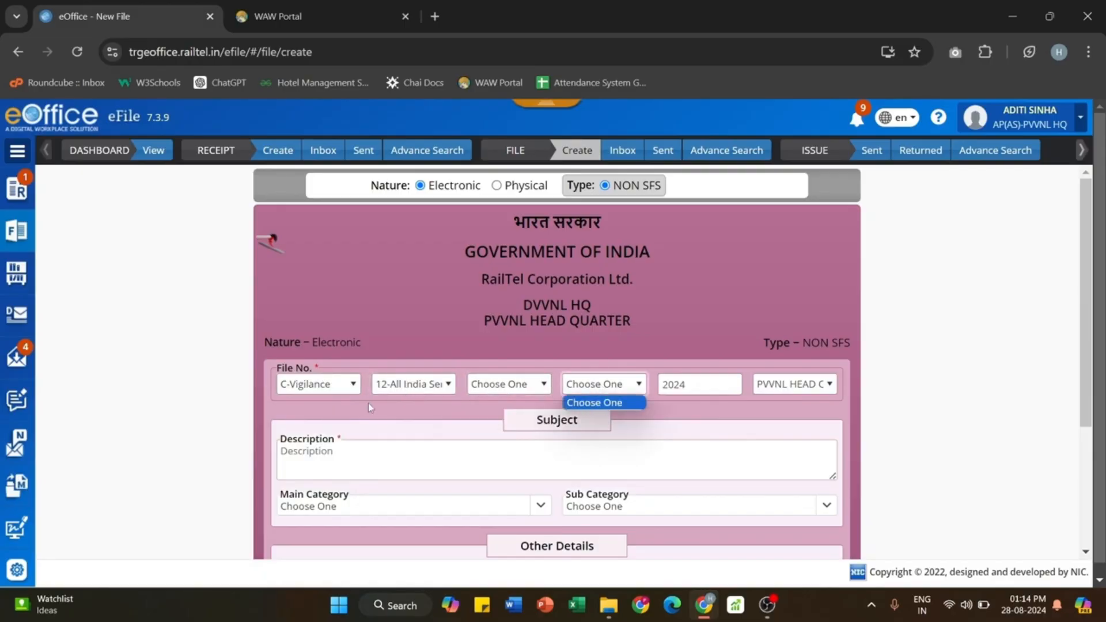
Step: Enter the subject description HGIUGHIUHIU, with main category Finance, Budget, Cash and Accounts and sub category Accounts and audit
click(332, 451)
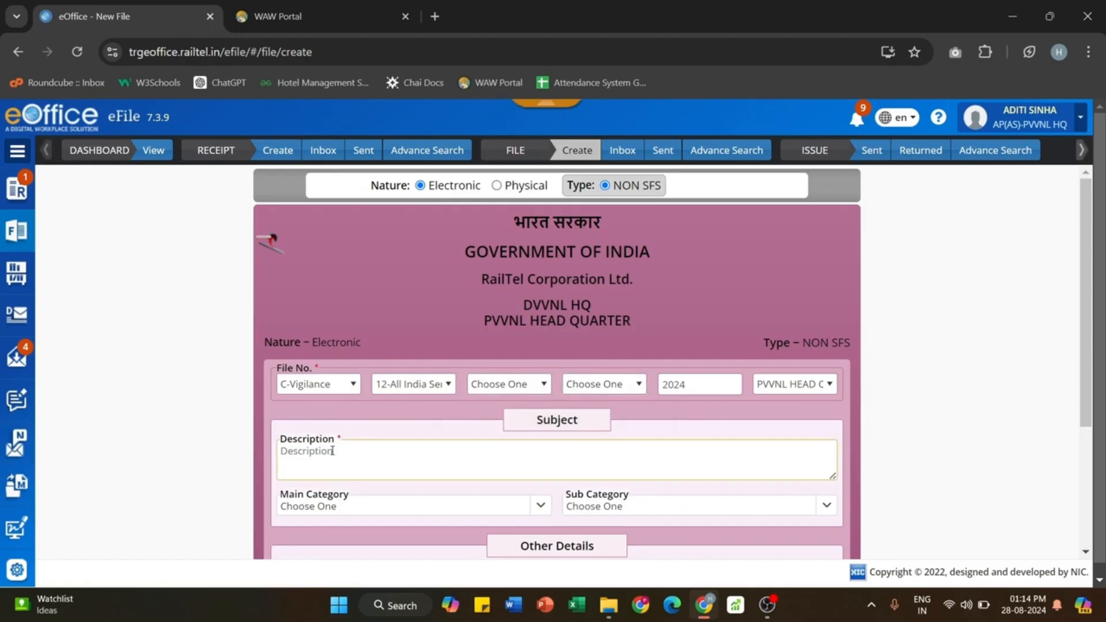
text(HGIUGHIUHIU)
scroll(332, 452, down, 2)
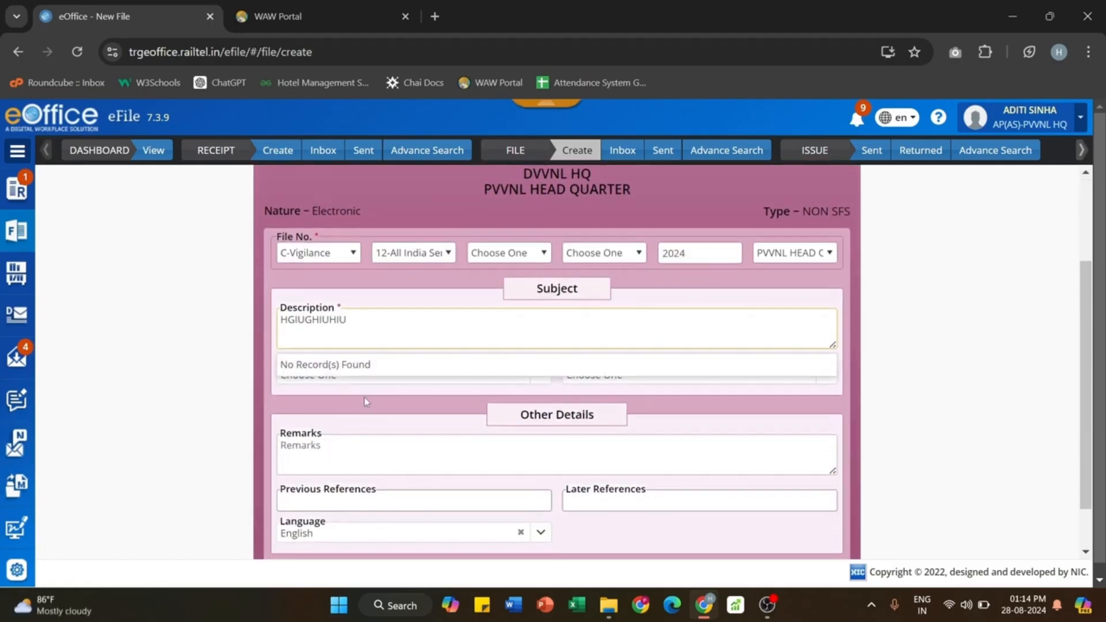
click(374, 385)
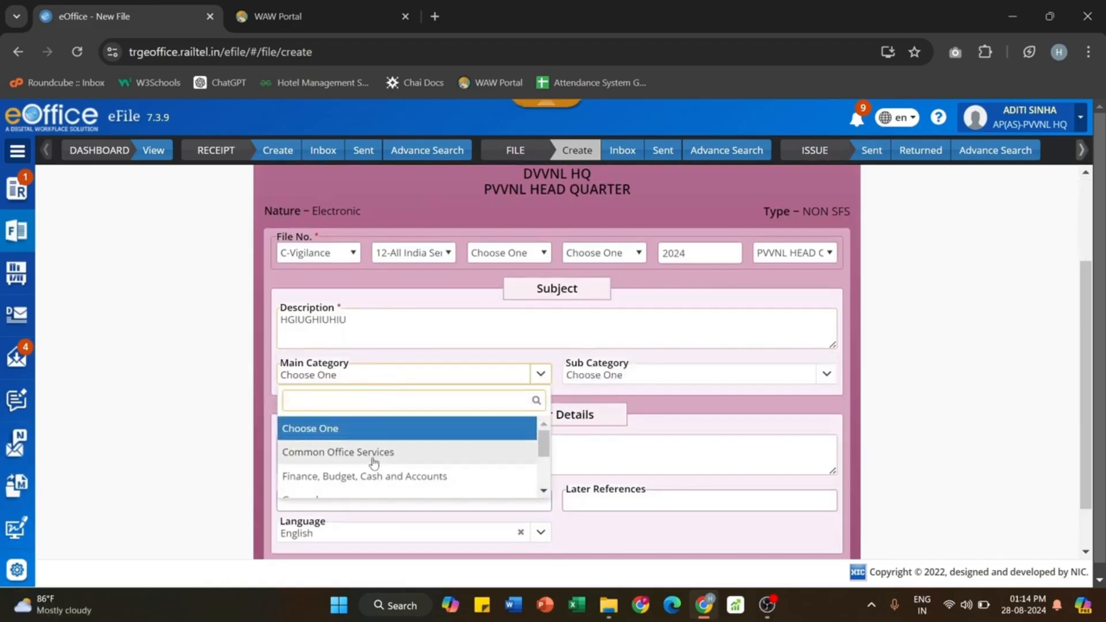
click(372, 476)
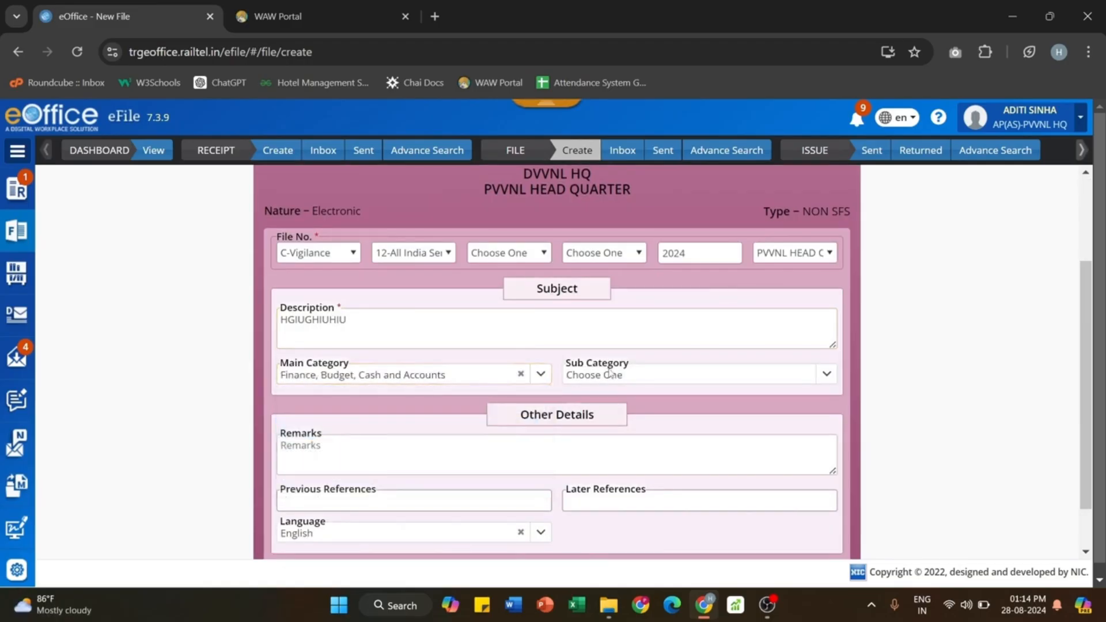
click(620, 379)
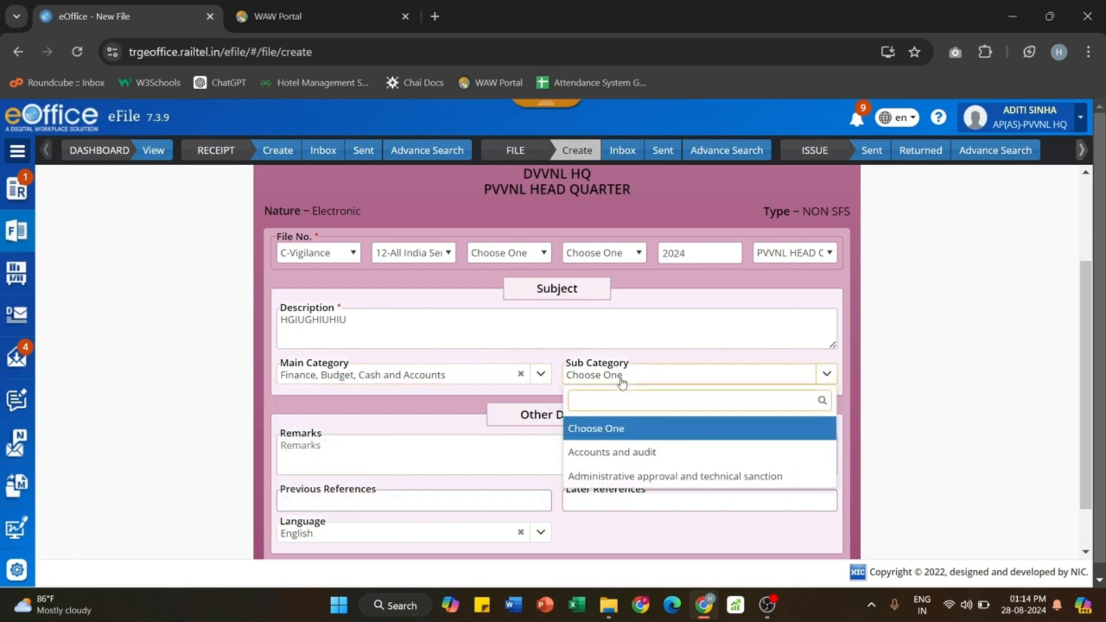
click(620, 451)
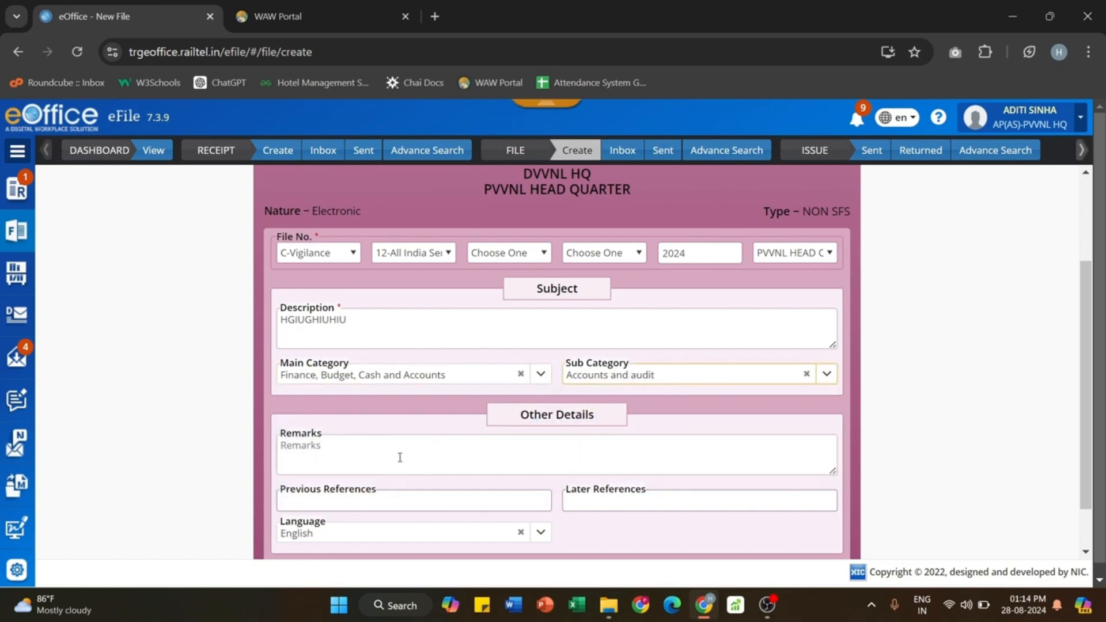
Step: Enter the remarks IUHIUHI and create the file, agreeing to generate its final file number
click(400, 457)
text(IUHIUHI)
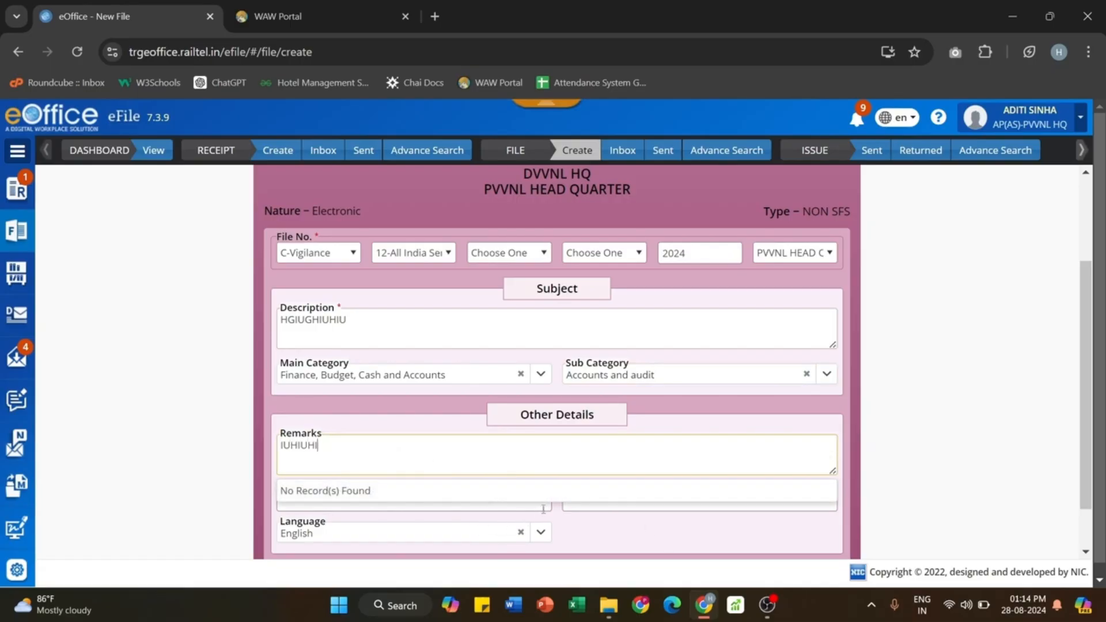
click(555, 507)
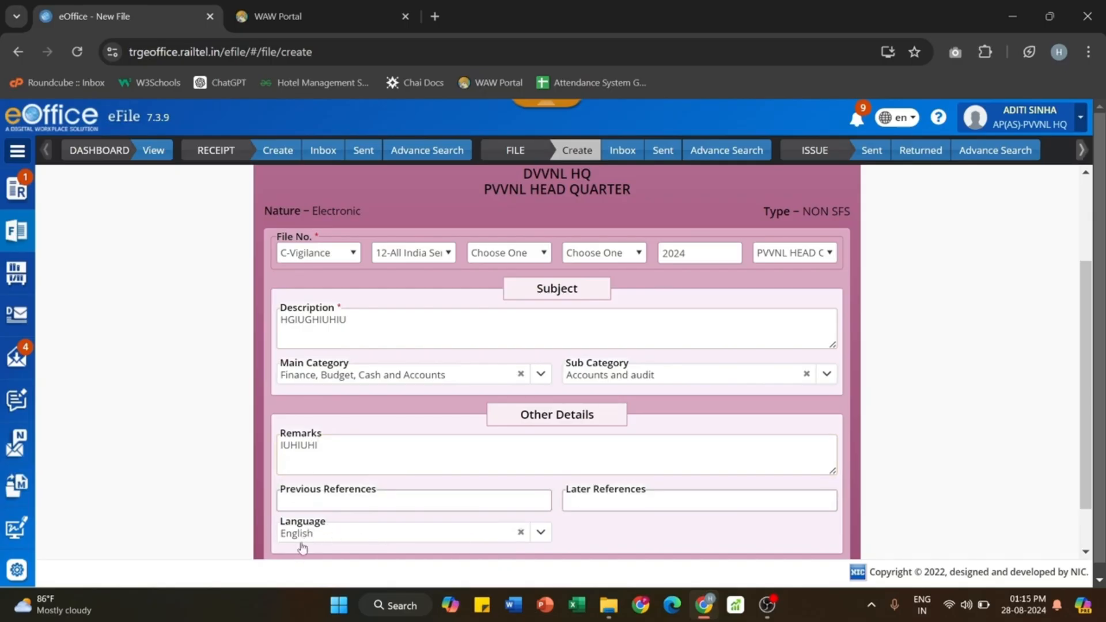
scroll(543, 453, down, 2)
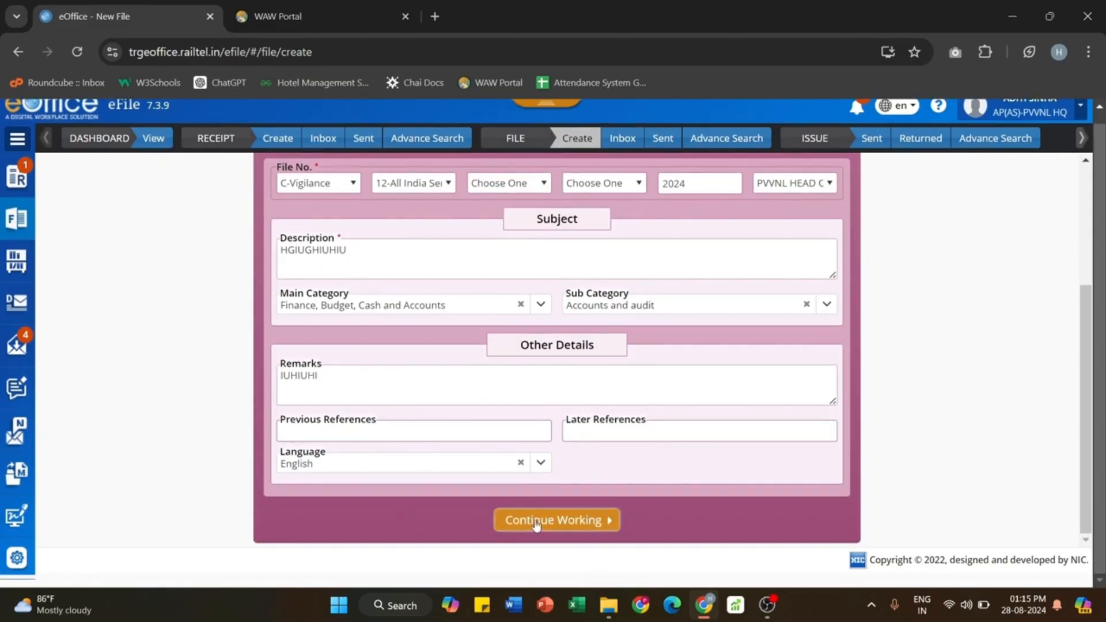
click(536, 521)
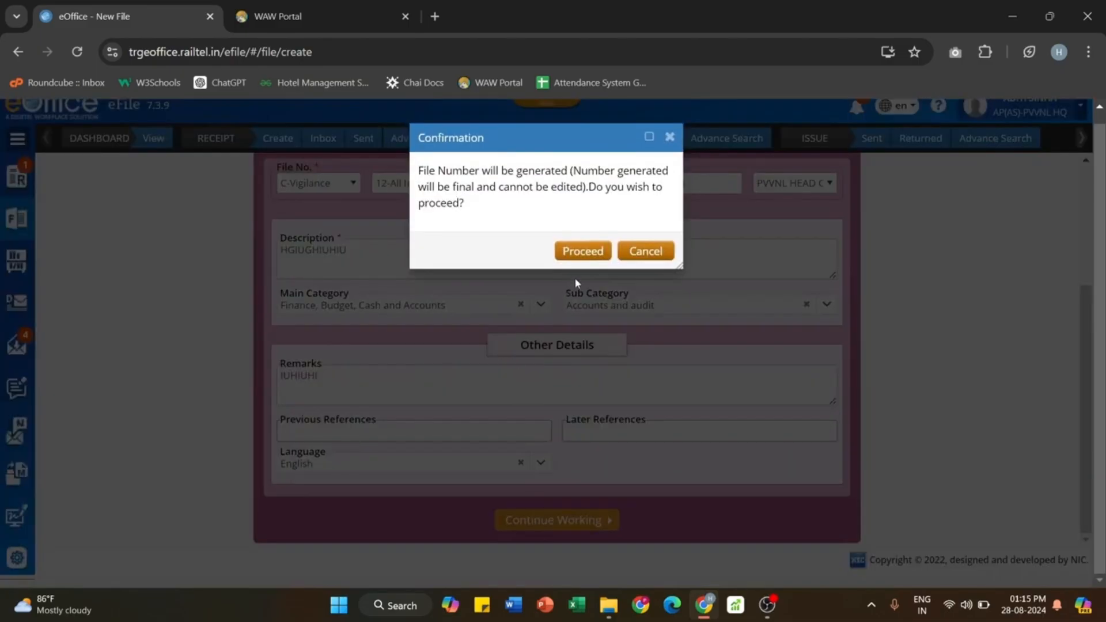
click(584, 252)
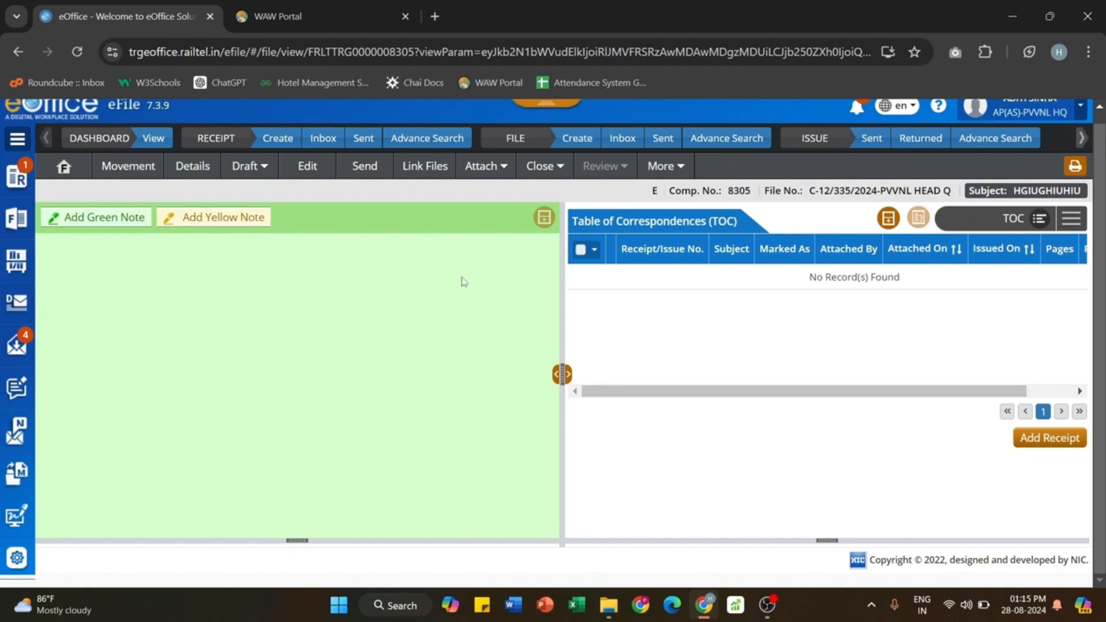
Step: Add a yellow note to the file with the text HIEEEE.....JGGGGG
click(234, 219)
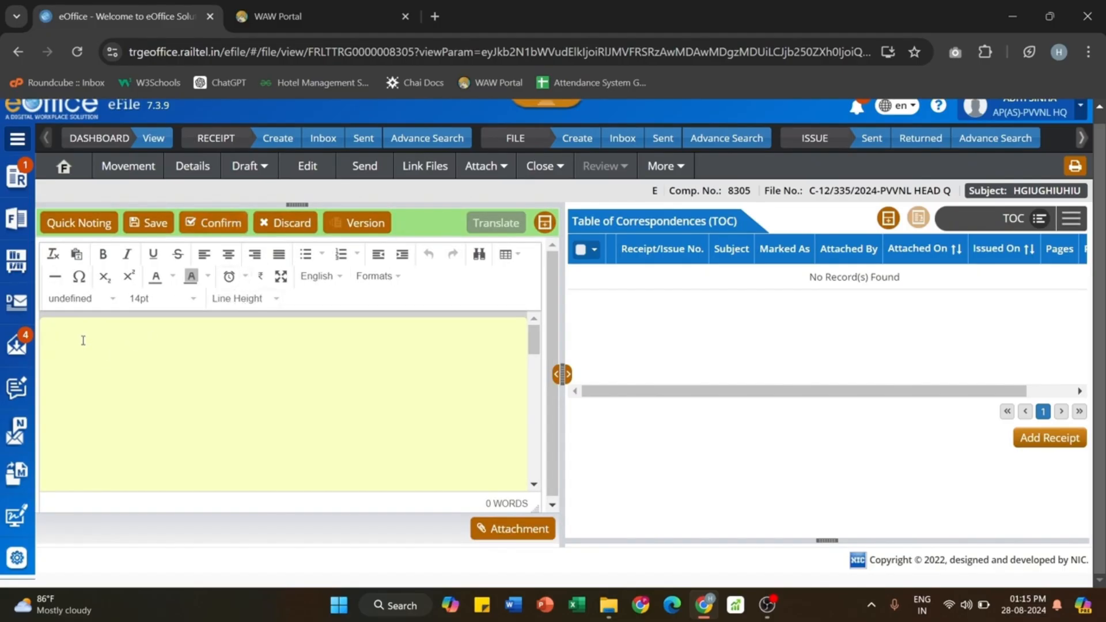
text(HIEEEE.....)
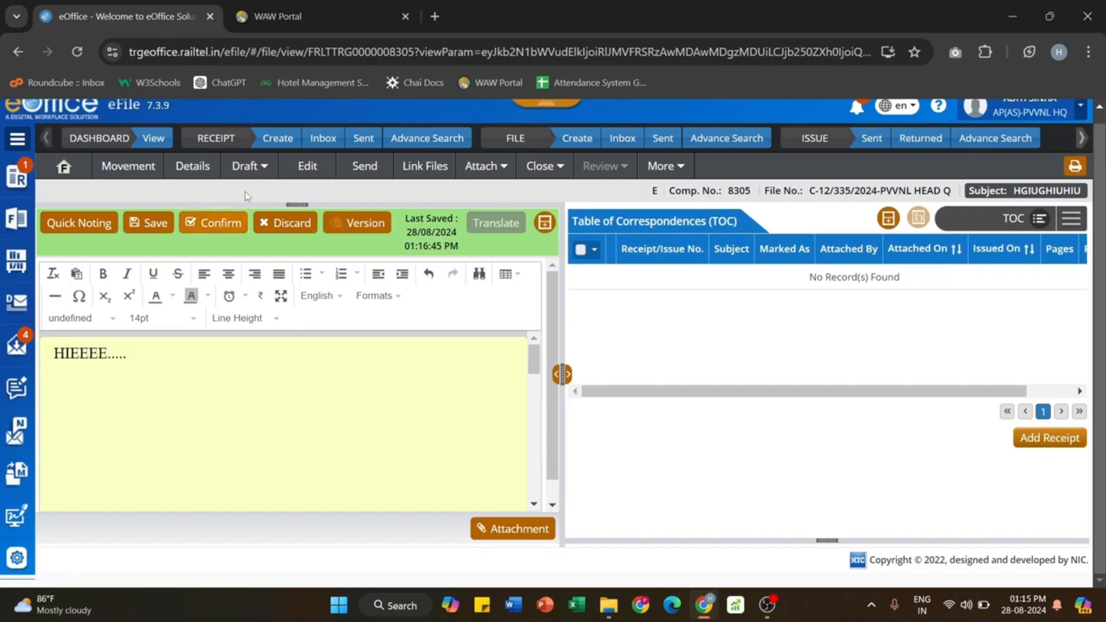
text(JGGGGG)
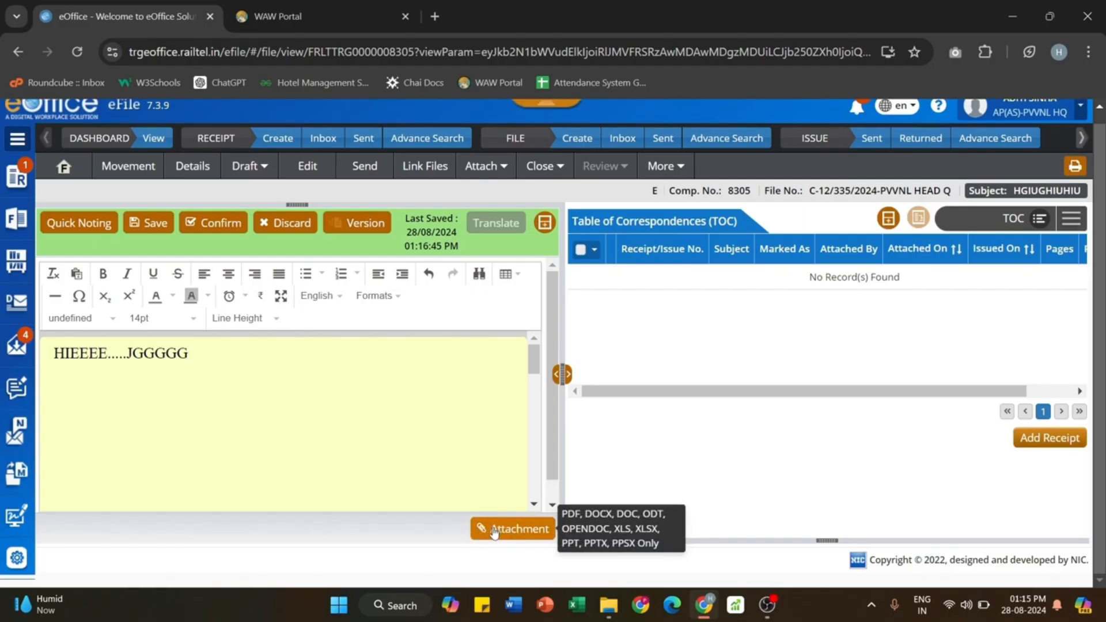
Step: Switch the note's typing language to Gujarati and append the text ણઃઈઈણ ઊઈઃઑઈઈર્ડણઑઈઑઑ
click(347, 304)
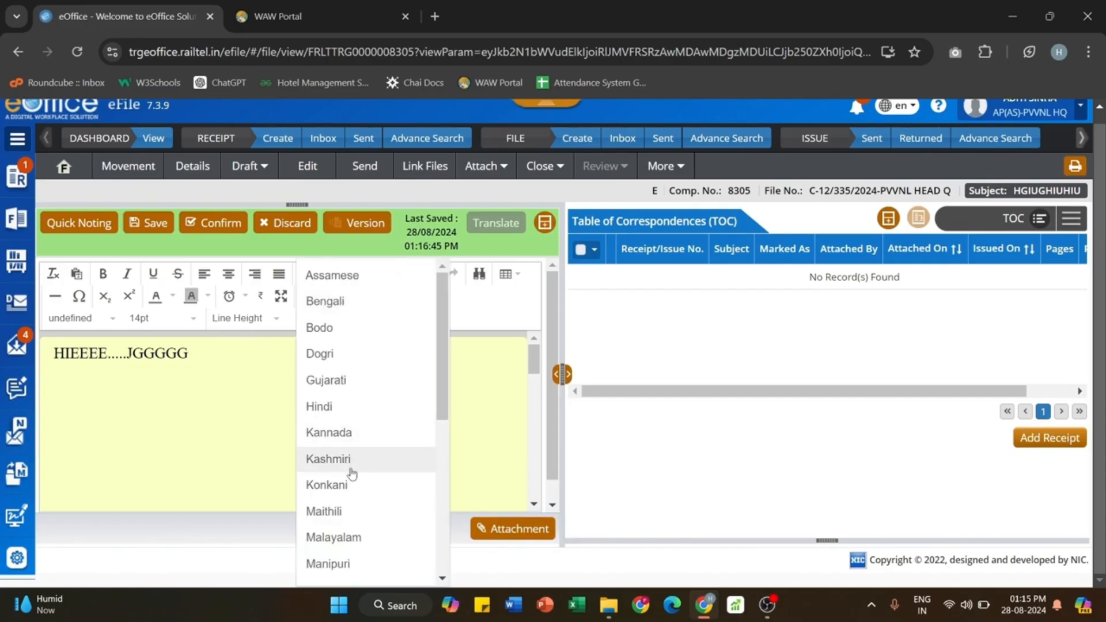
click(327, 381)
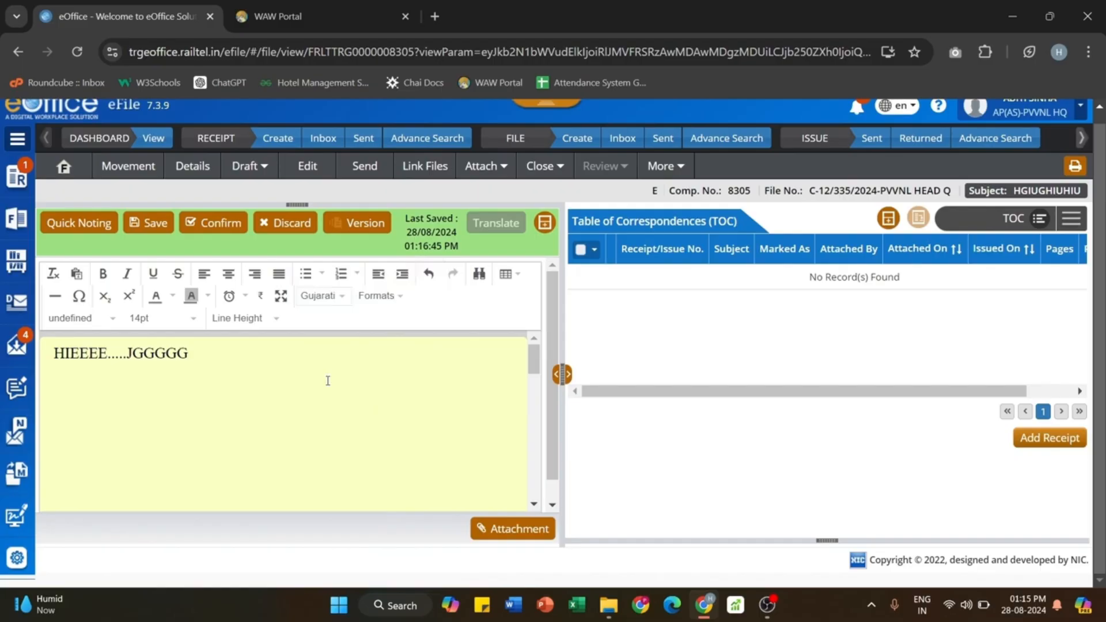
text(ણઃ)
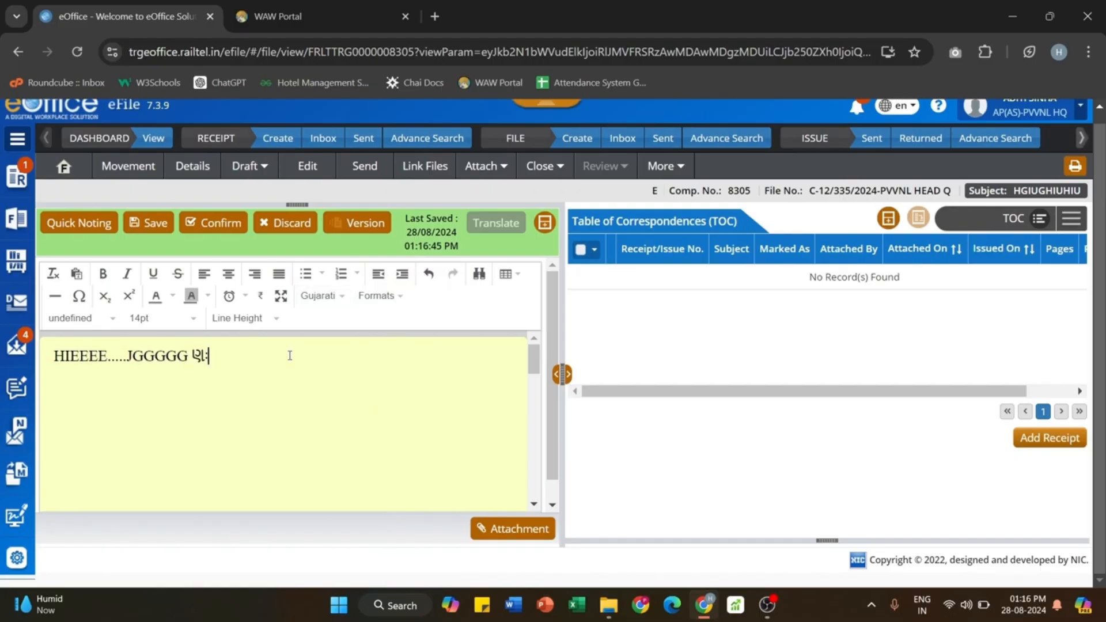
text(ઈઈણ ઊઈઃઓઈઈડ)
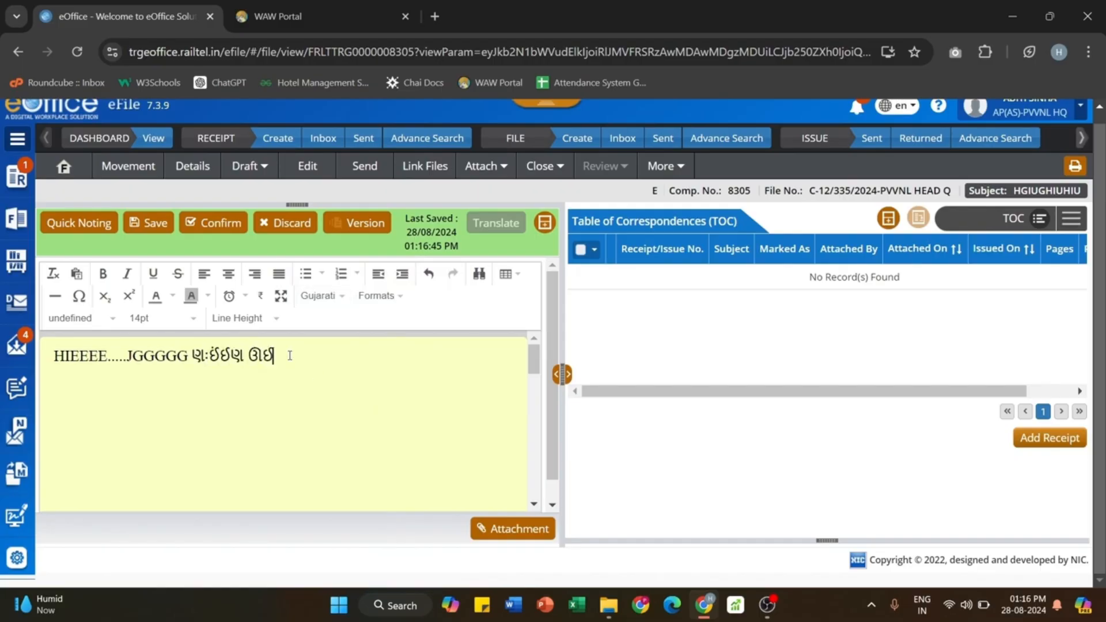
text(ણઓઈઓઓ)
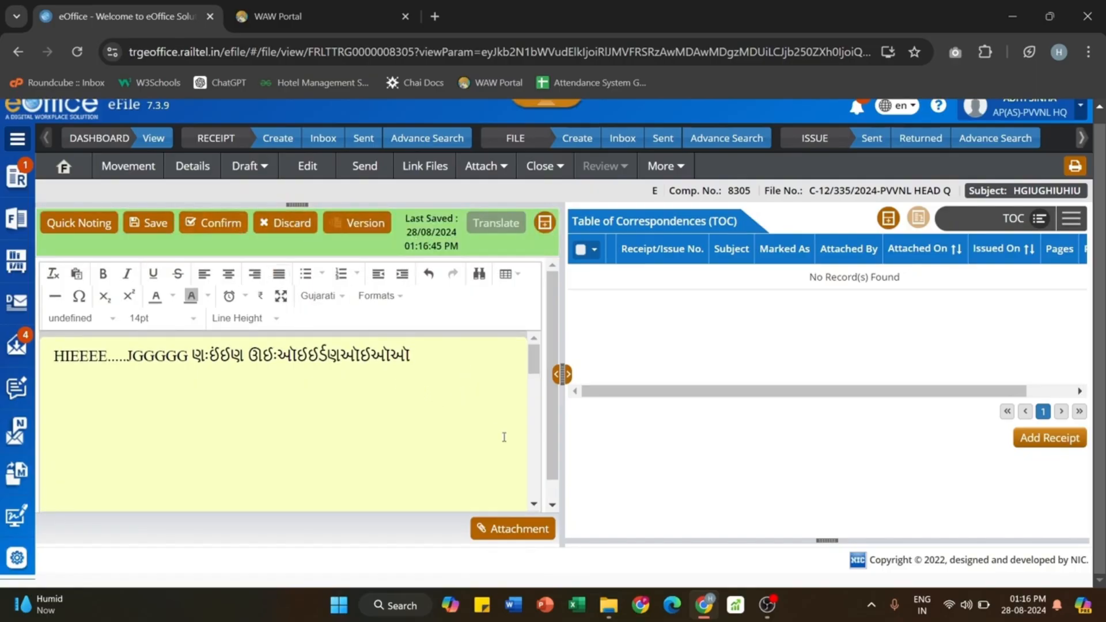
Step: Attach the PDF Sample (1) from the Downloads folder to the yellow note
click(497, 530)
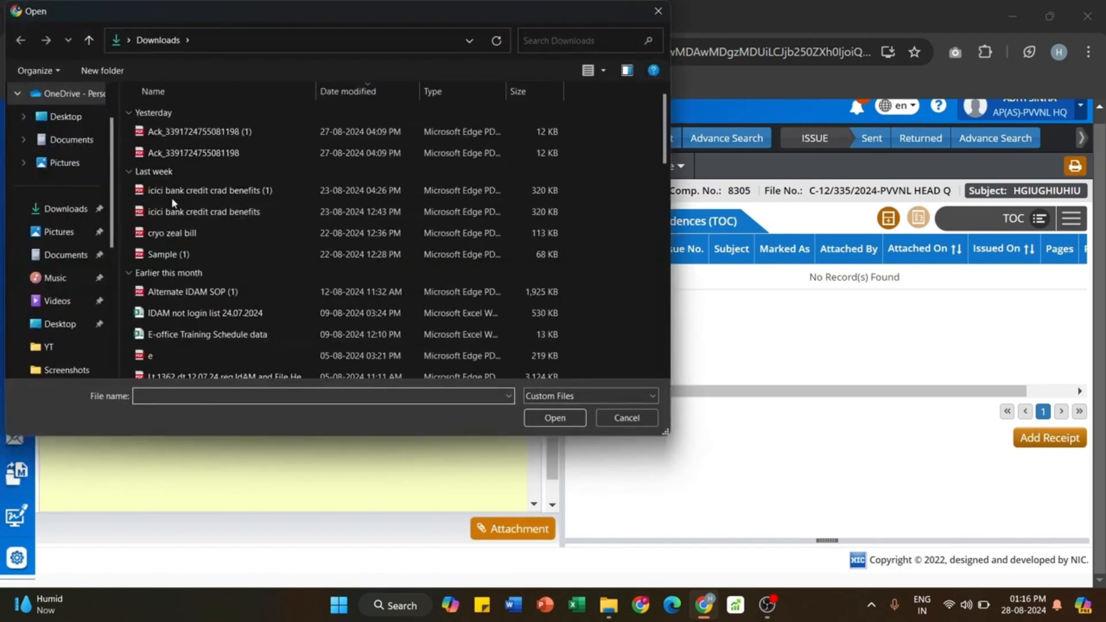
click(169, 257)
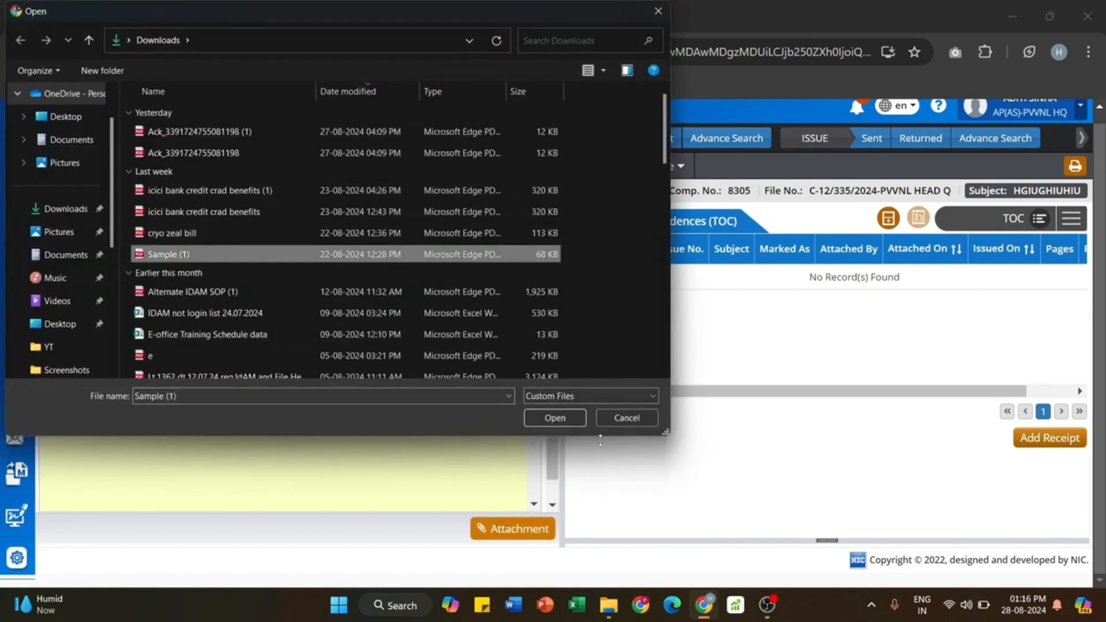
click(562, 421)
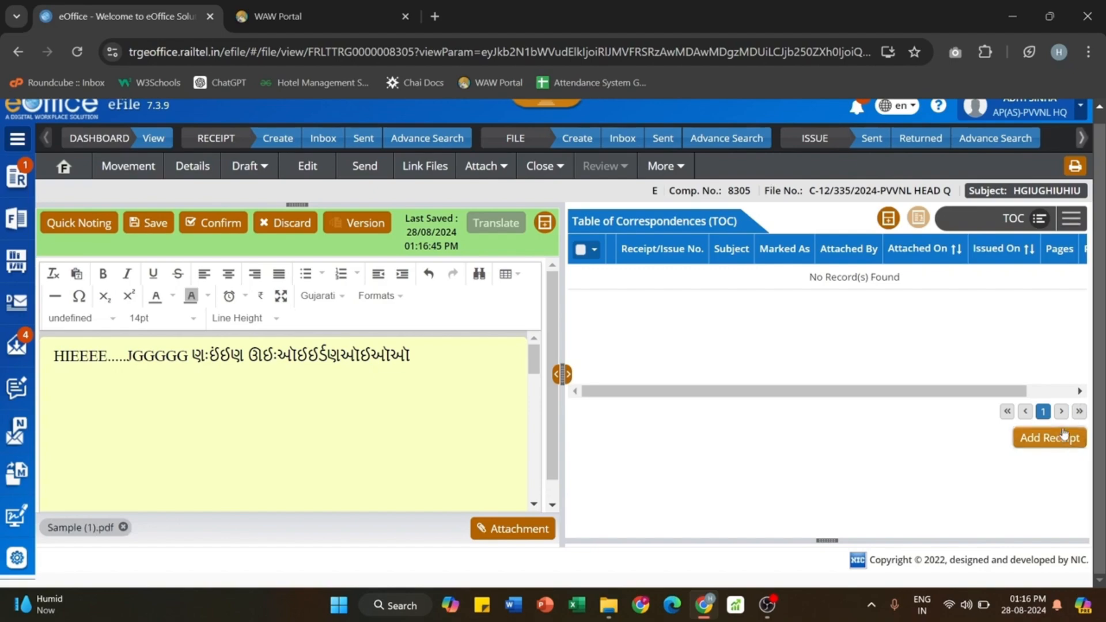
Step: Attach the 2024 receipt with subject phase 2 to the file's correspondence with the remarks KMOMO
click(1032, 442)
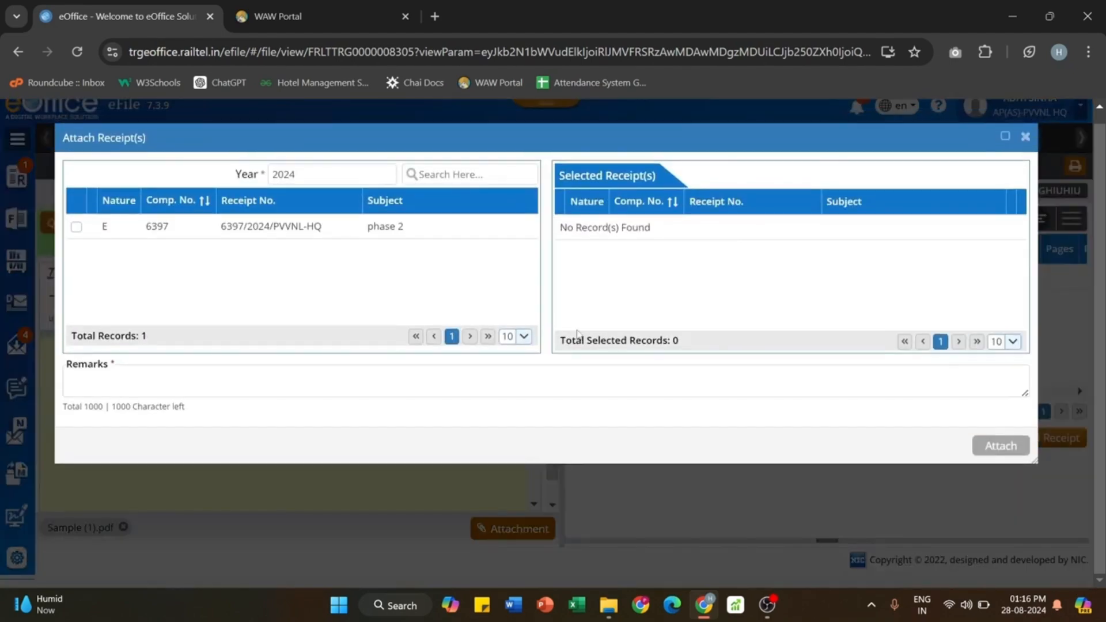
click(76, 226)
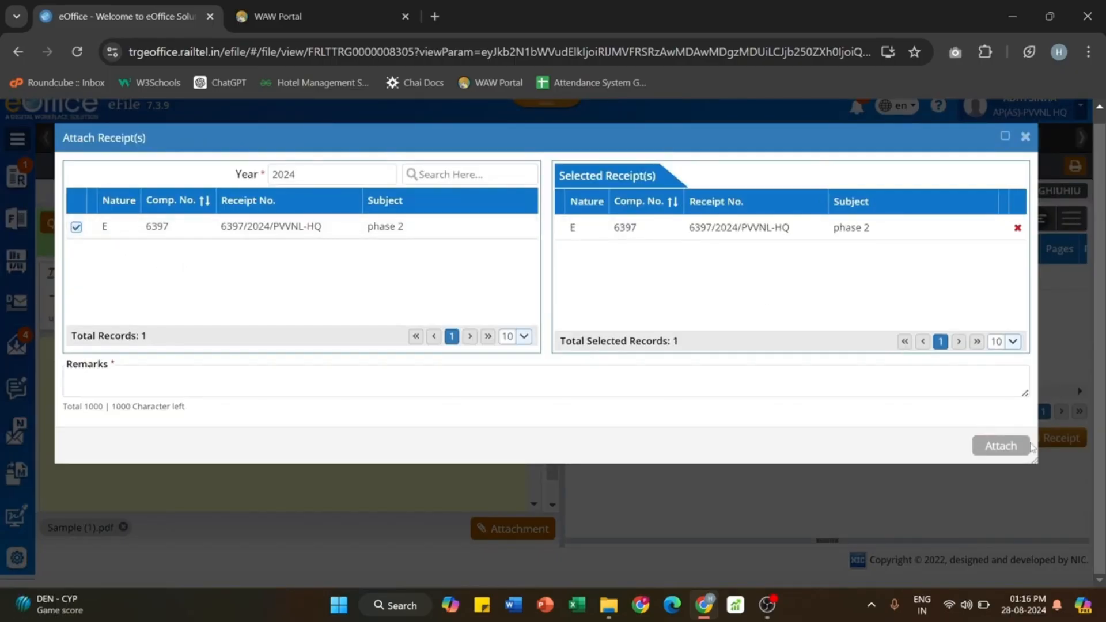
click(741, 384)
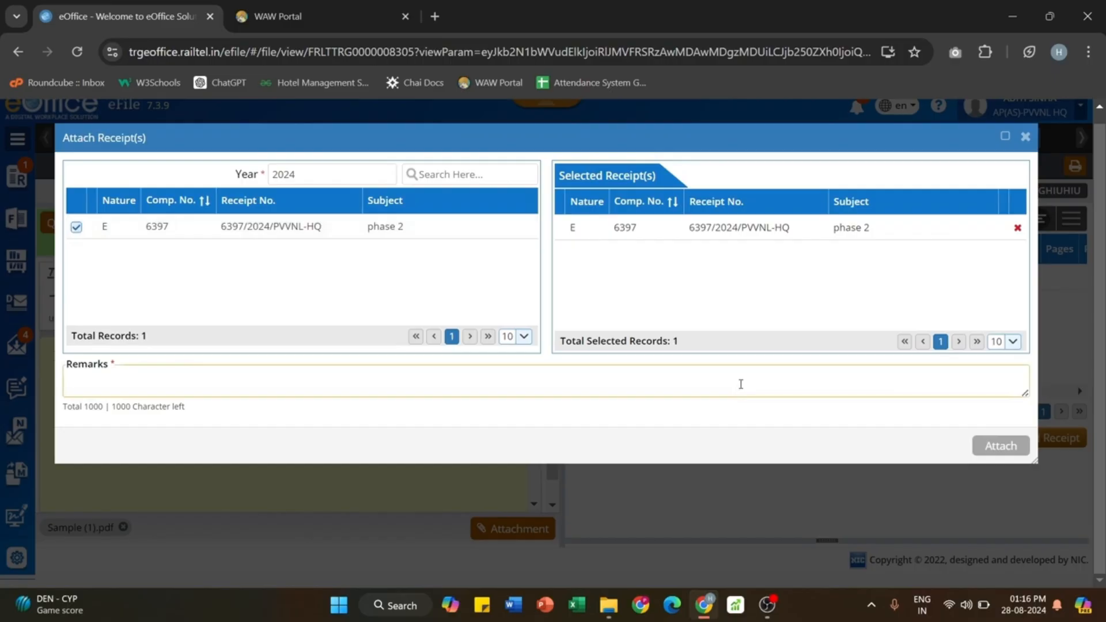
text(KMOMO)
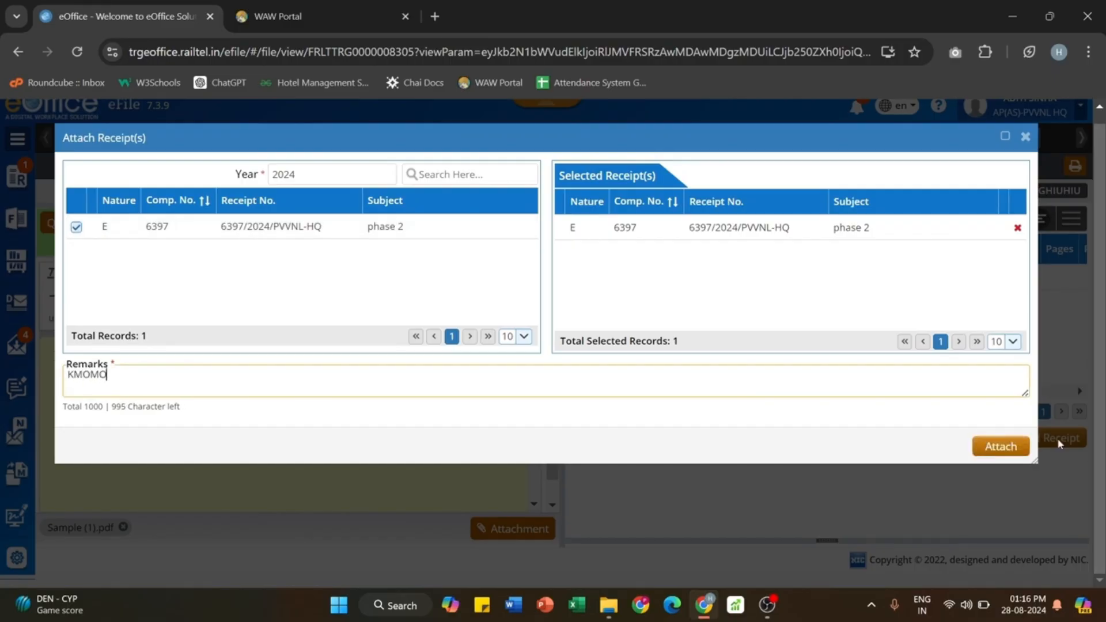
click(1016, 453)
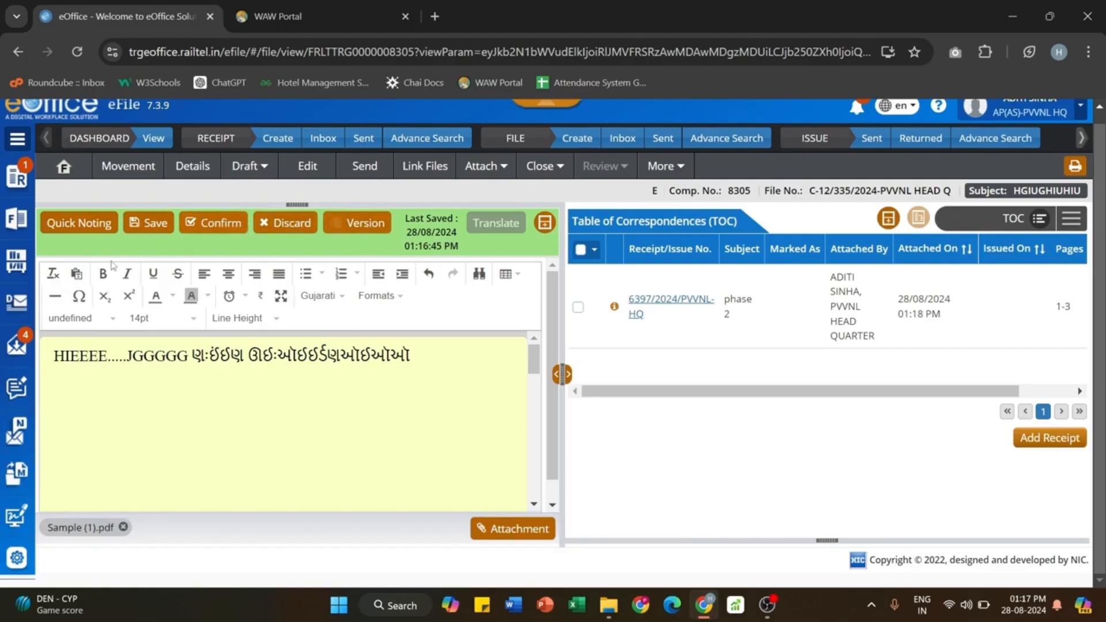
Step: Look through the standard English quick noting phrases without adding one to the note
click(85, 224)
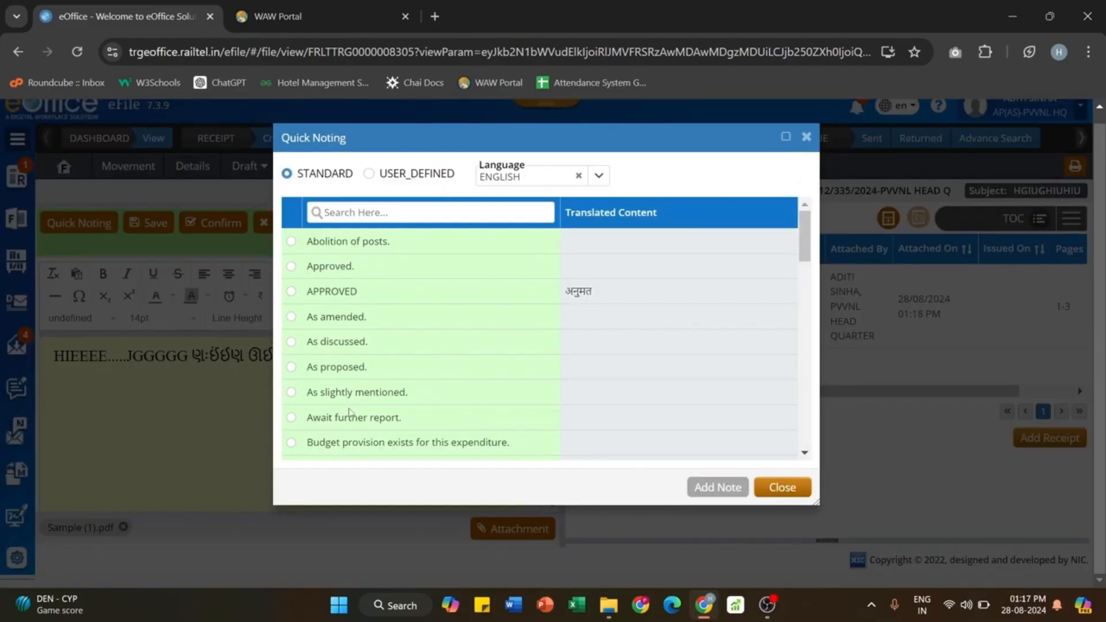
scroll(350, 413, down, 3)
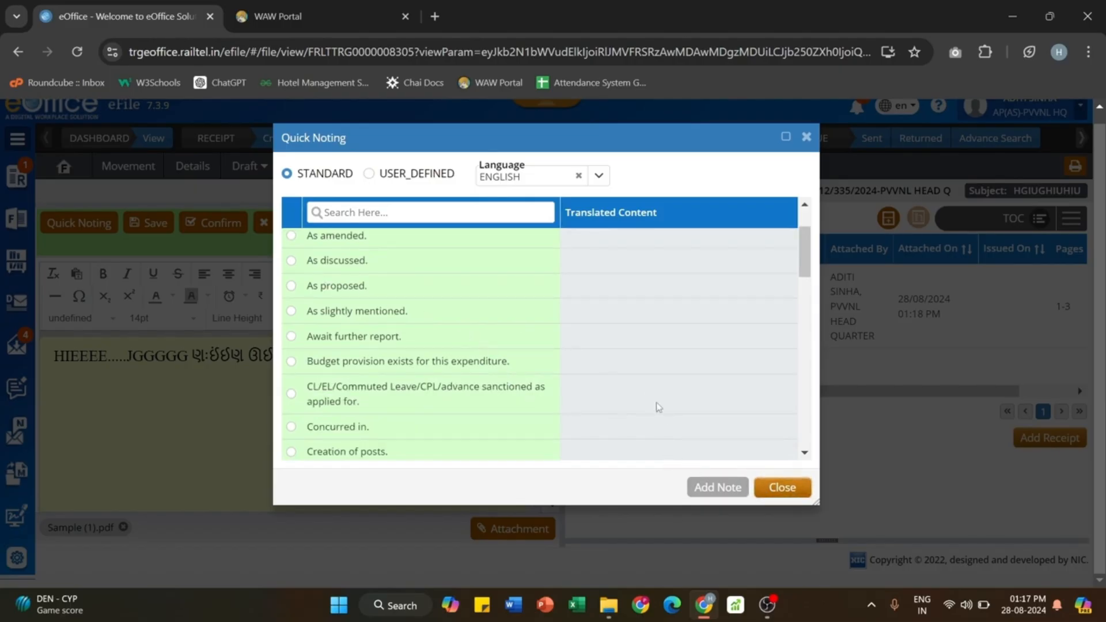
scroll(658, 407, up, 3)
click(781, 487)
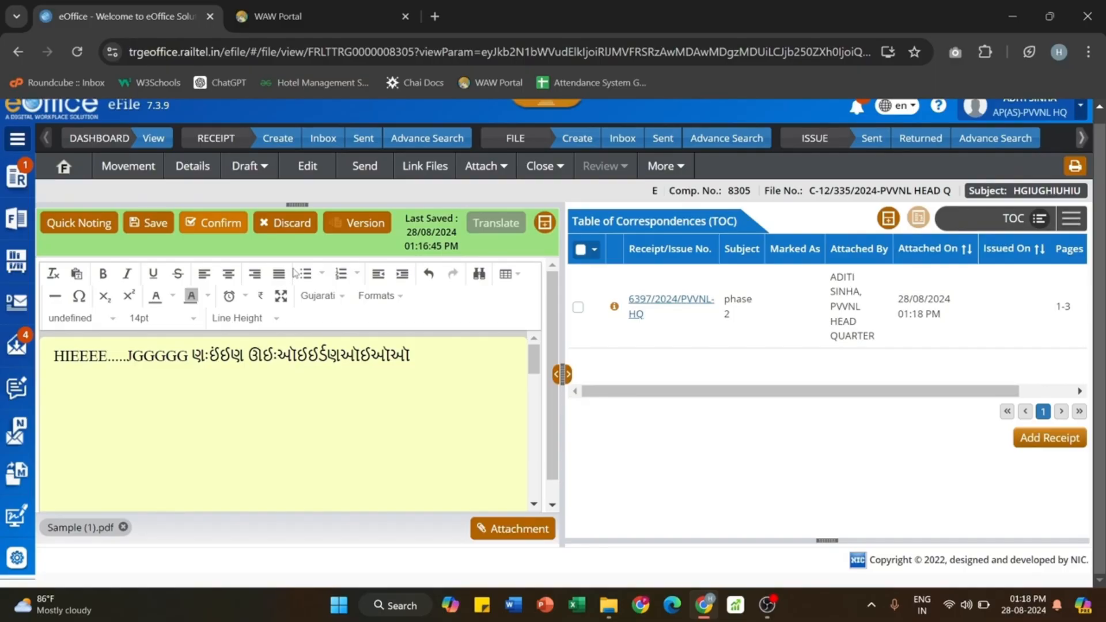
Step: Start sending the file internally and choose the AD(RR) officer at PVVNL HQ as the recipient
click(365, 166)
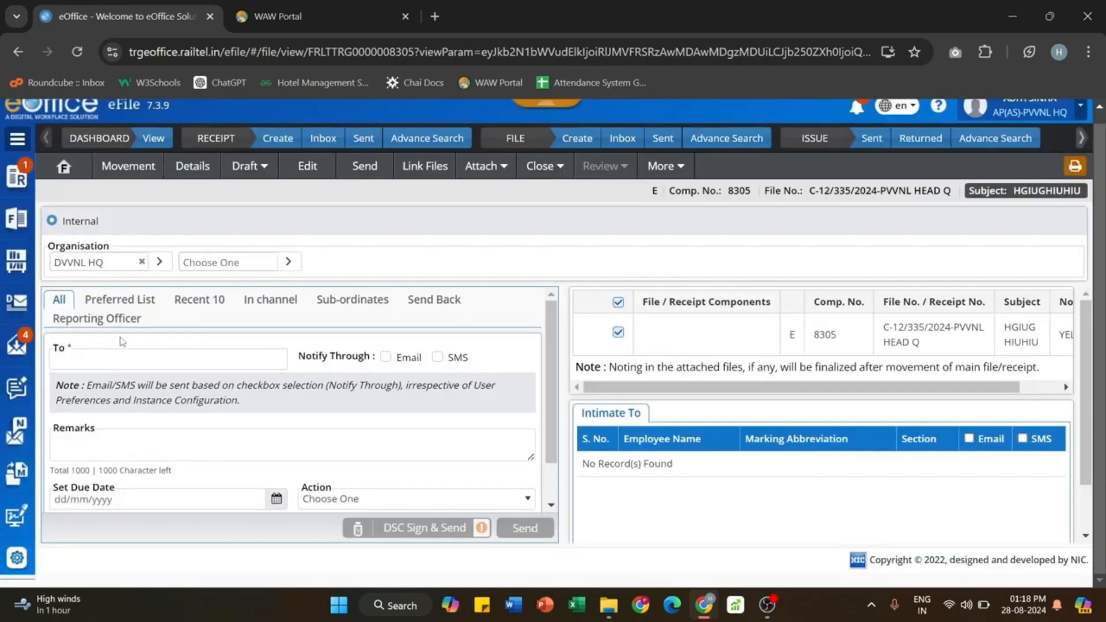
scroll(637, 457, down, 1)
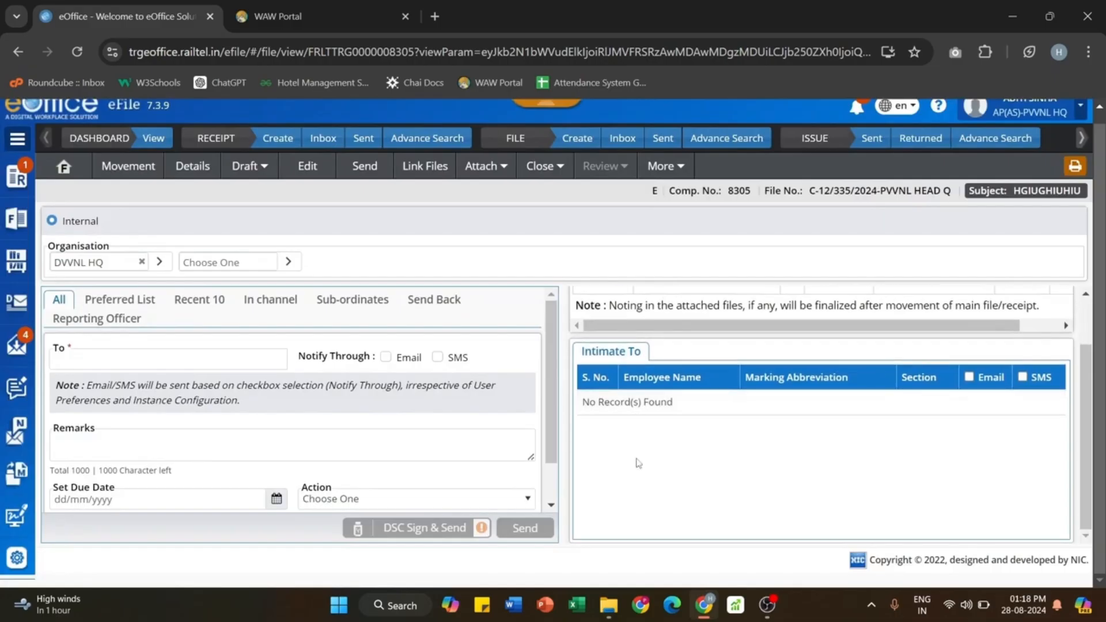
scroll(638, 463, up, 1)
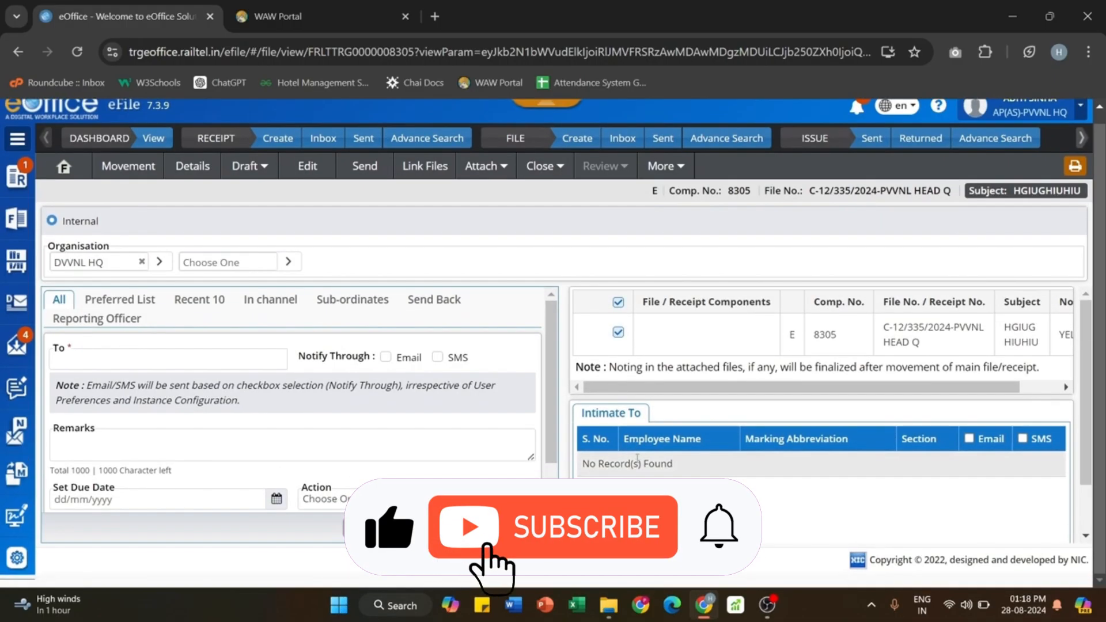
scroll(636, 457, down, 1)
scroll(634, 457, up, 2)
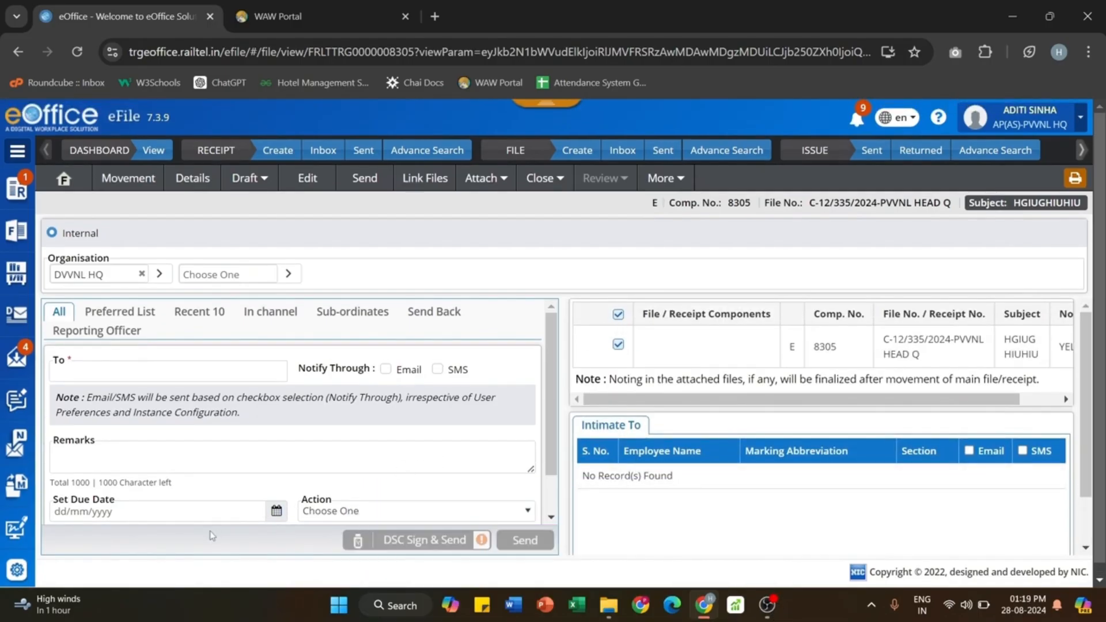
scroll(258, 414, down, 1)
scroll(259, 413, down, 1)
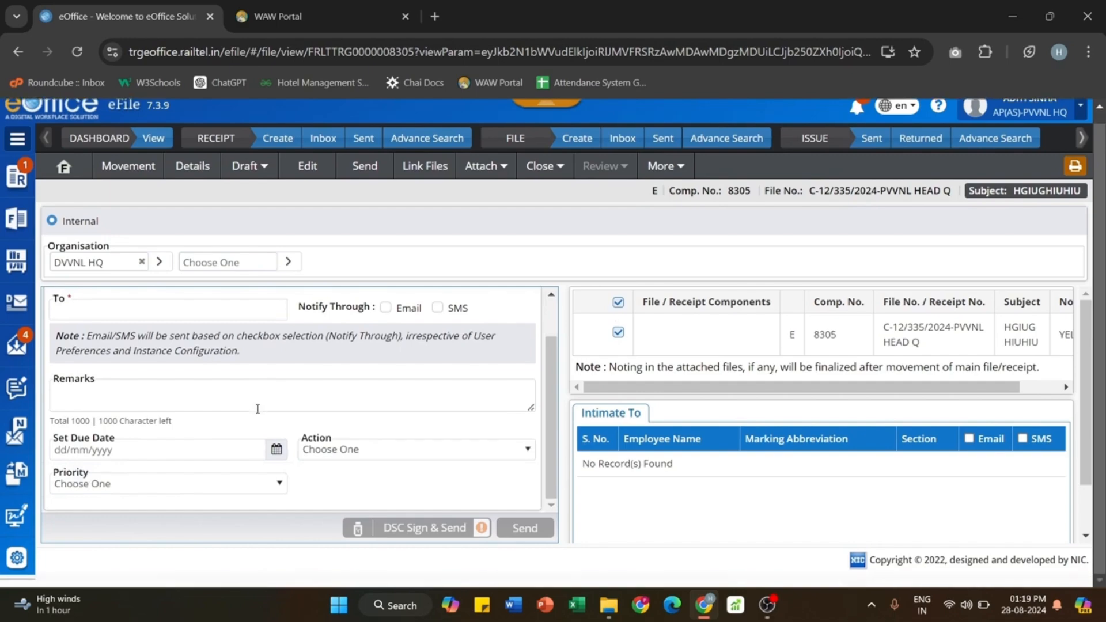
scroll(257, 409, up, 1)
scroll(258, 409, down, 1)
scroll(259, 412, up, 1)
click(193, 344)
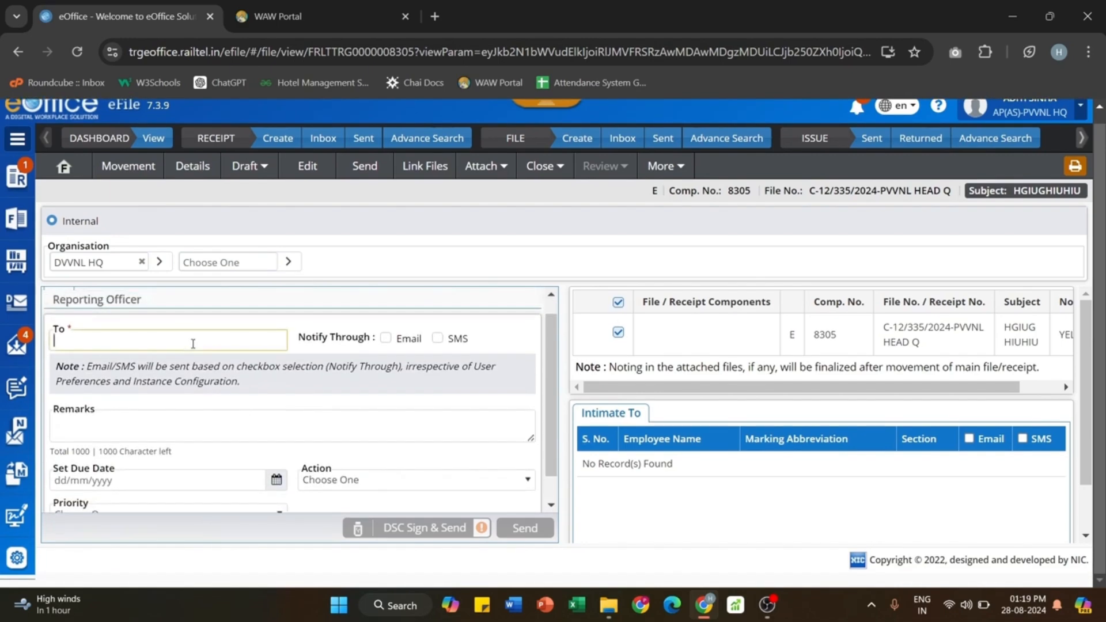
text(RA)
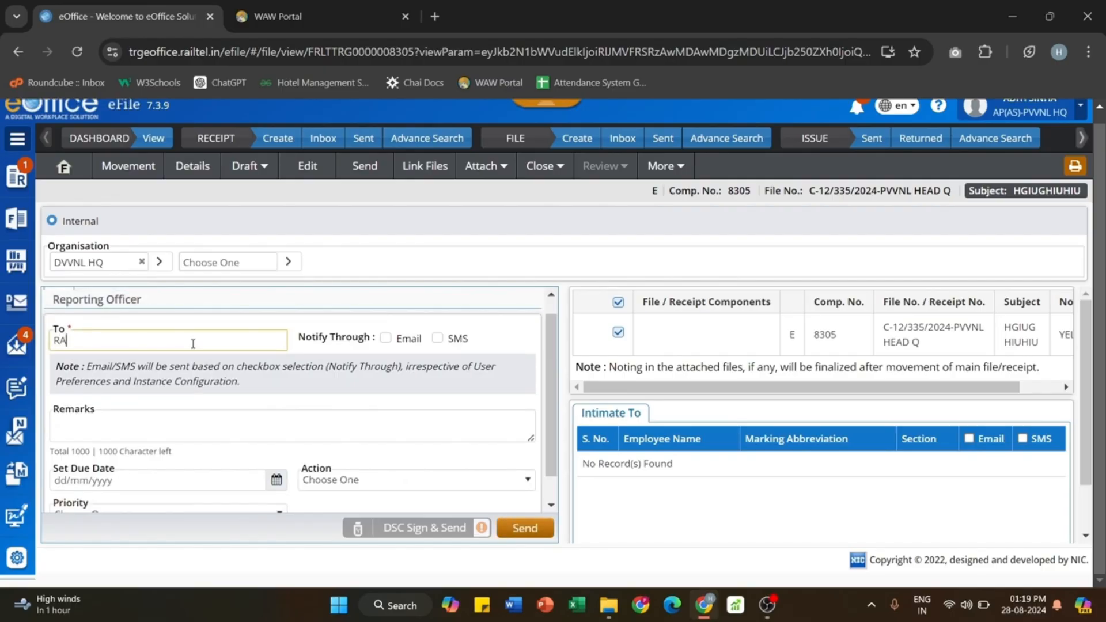
text(MES)
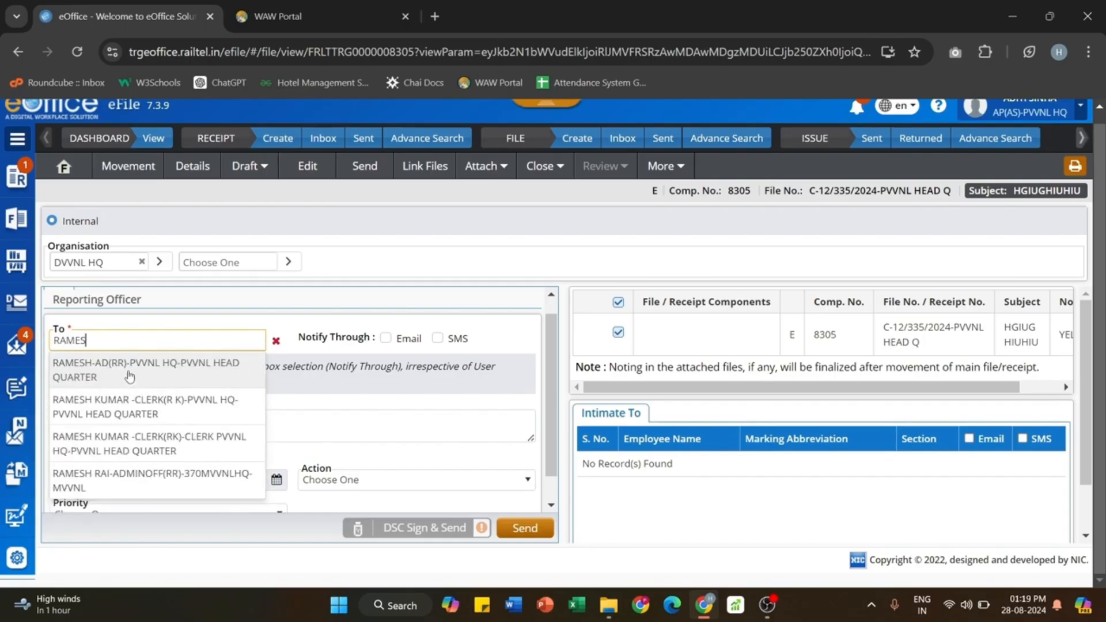
click(126, 375)
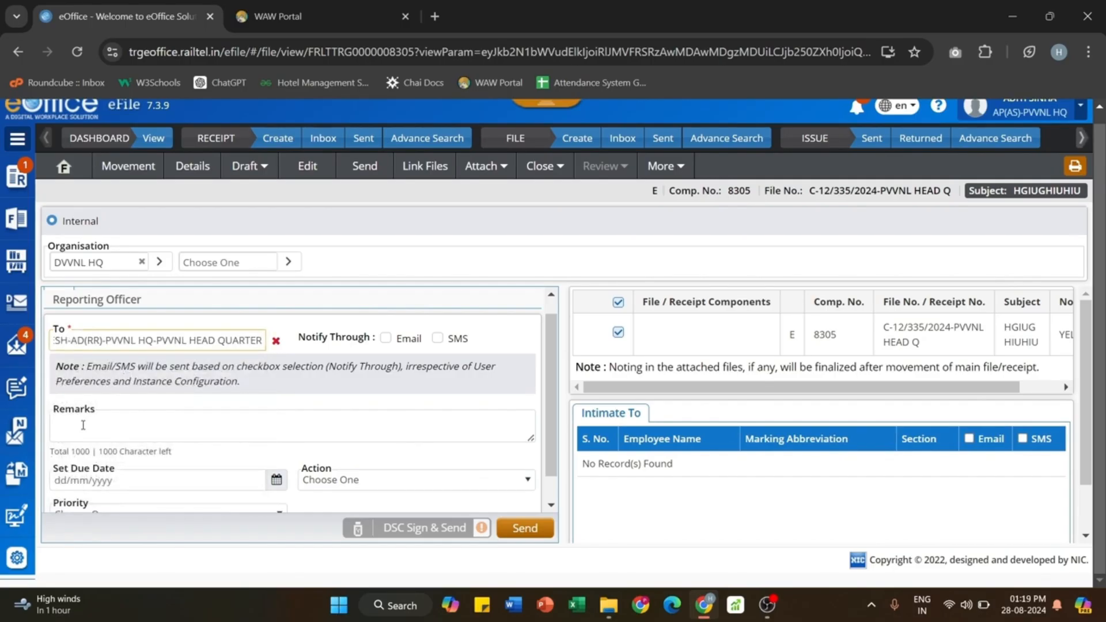
Step: Enter the sending remarks KLKLK and set the due date to 30/08/2024
click(83, 425)
text(KLKLK)
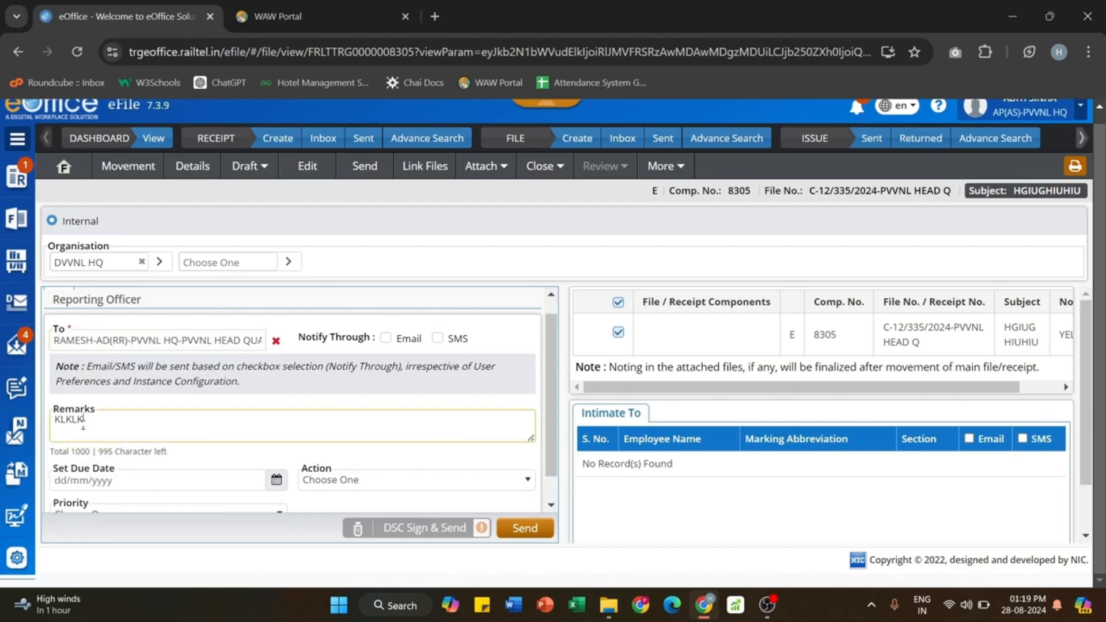
scroll(125, 470, down, 1)
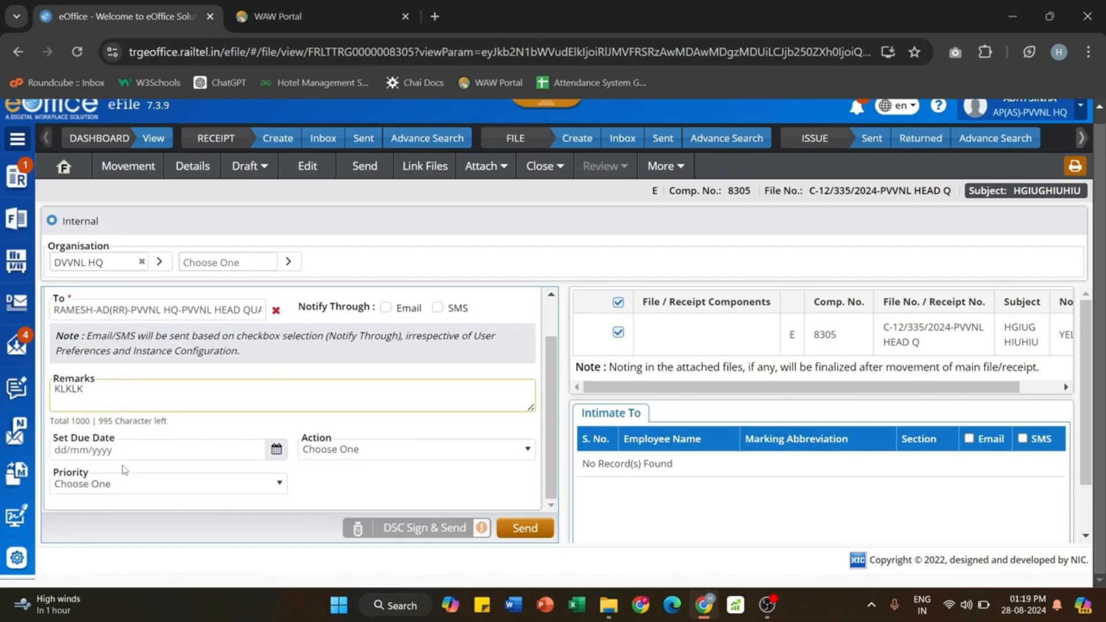
click(125, 449)
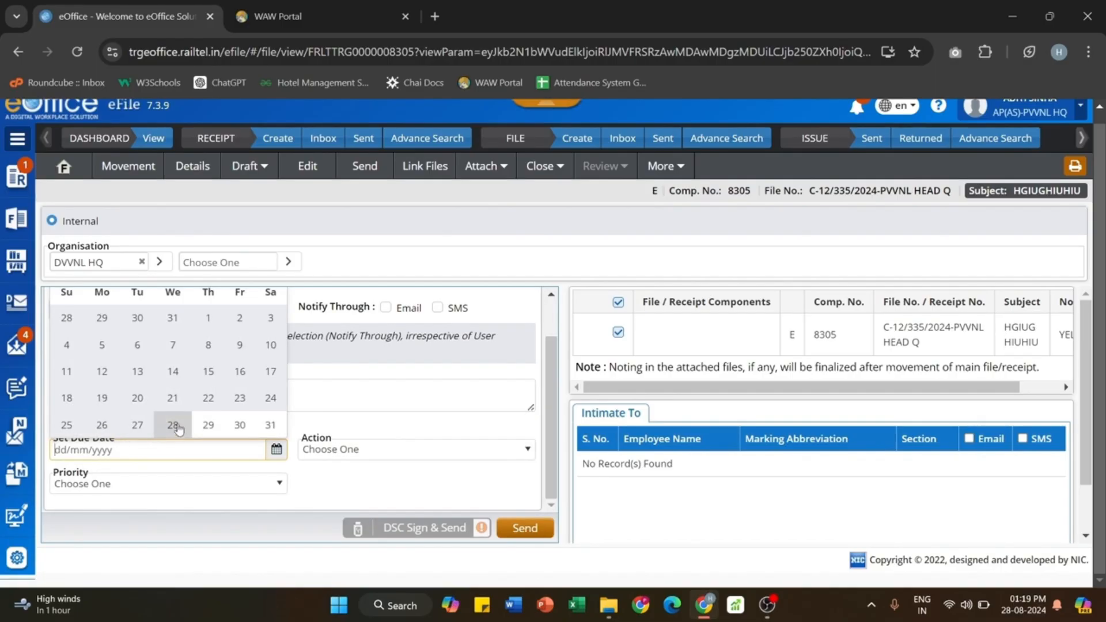
click(239, 424)
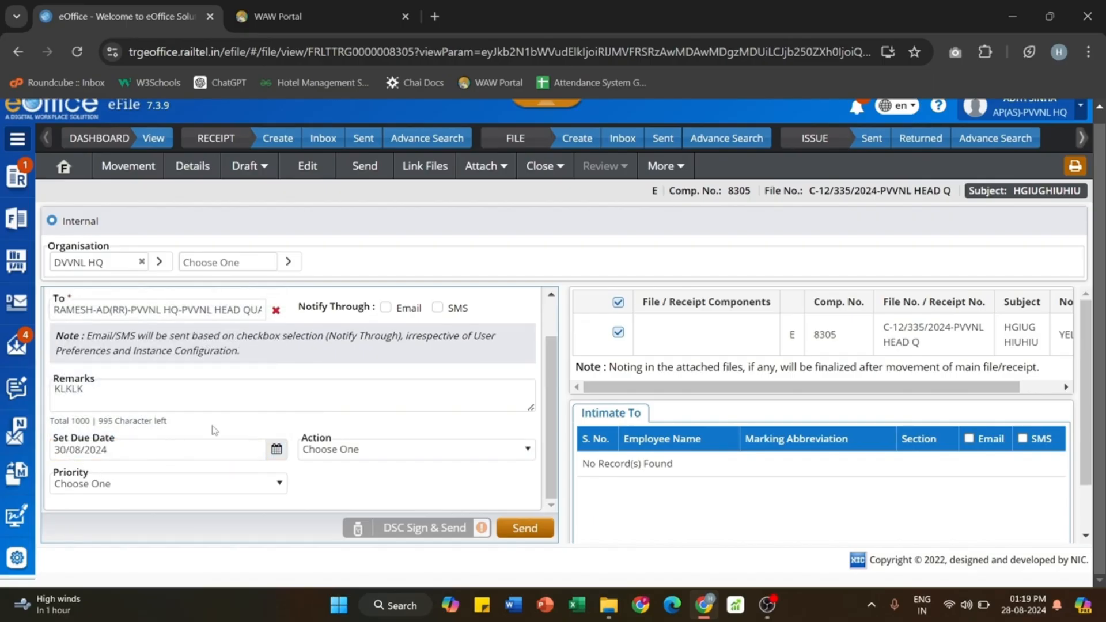
Step: Set the action to Approval for Closure and send the file
click(324, 450)
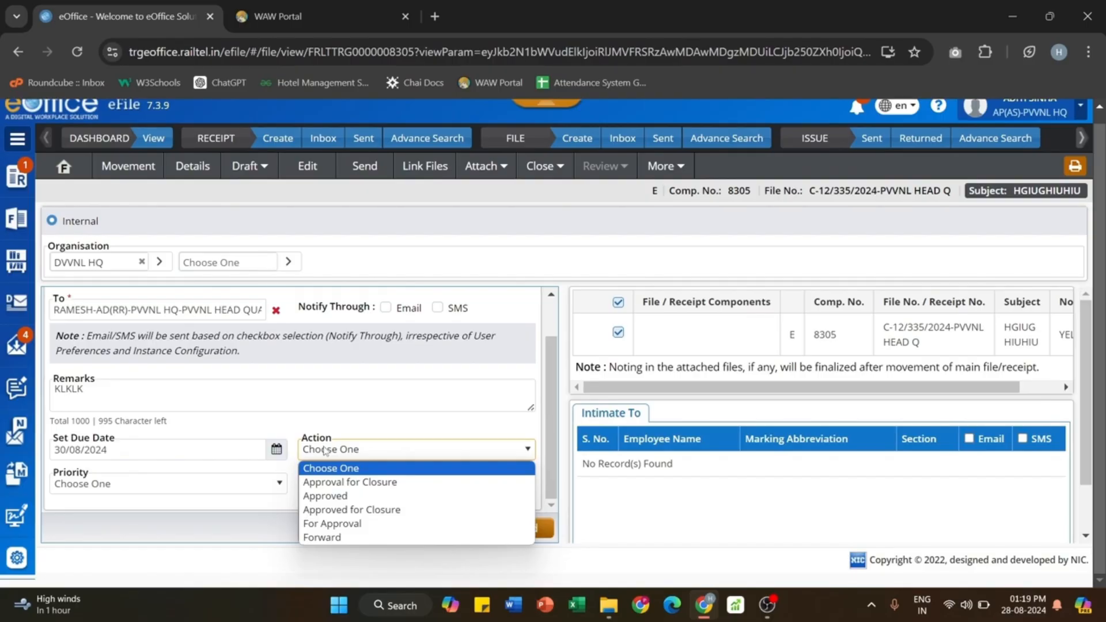
click(346, 482)
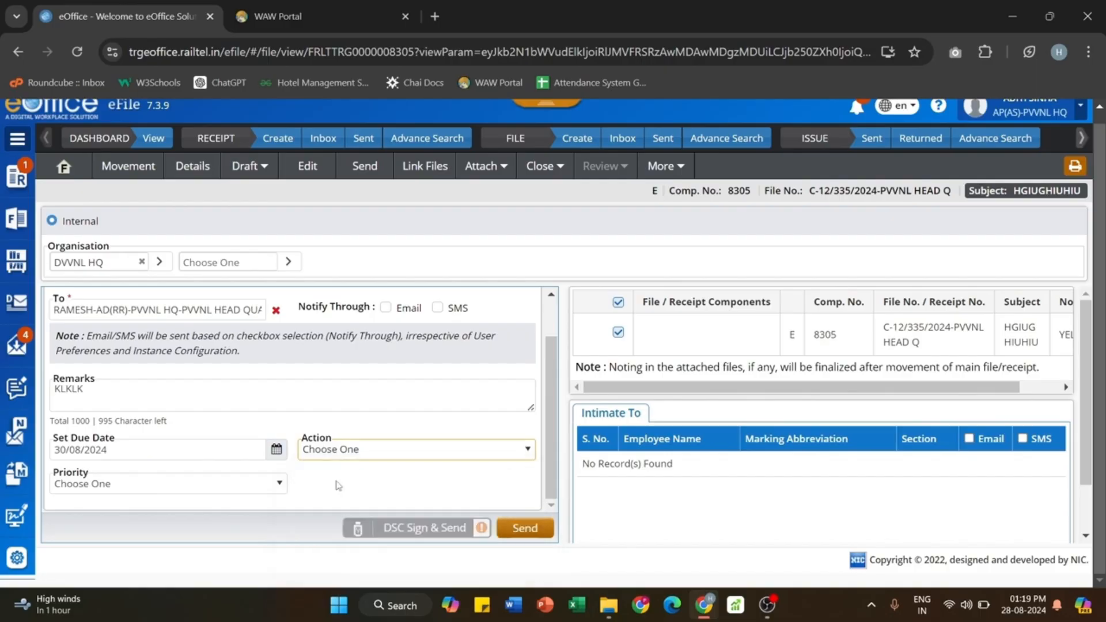
click(141, 482)
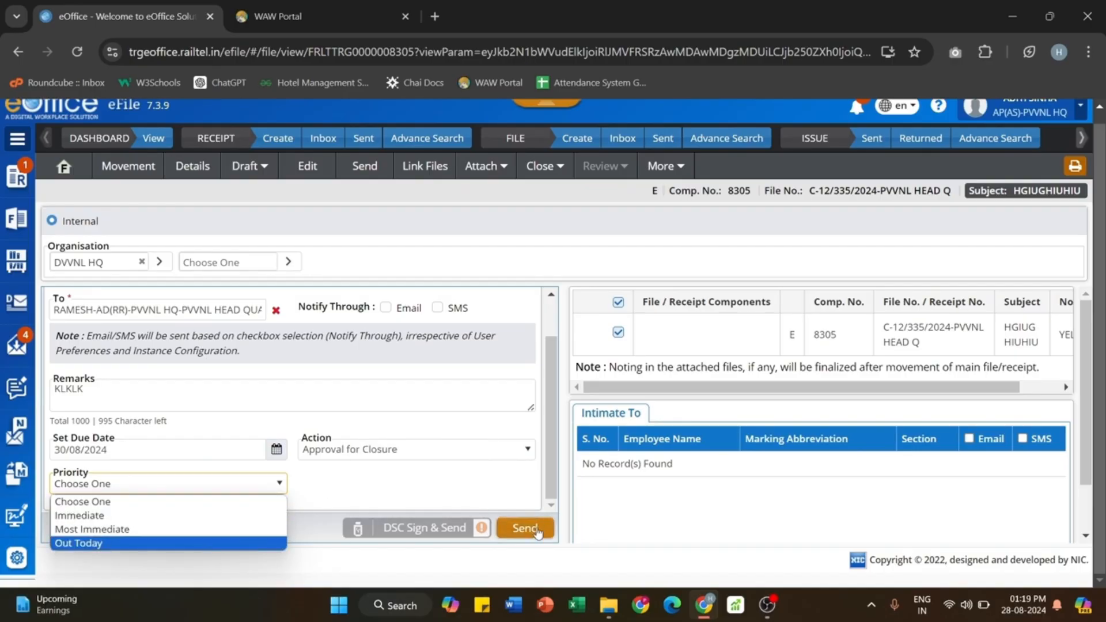
click(536, 532)
click(536, 532)
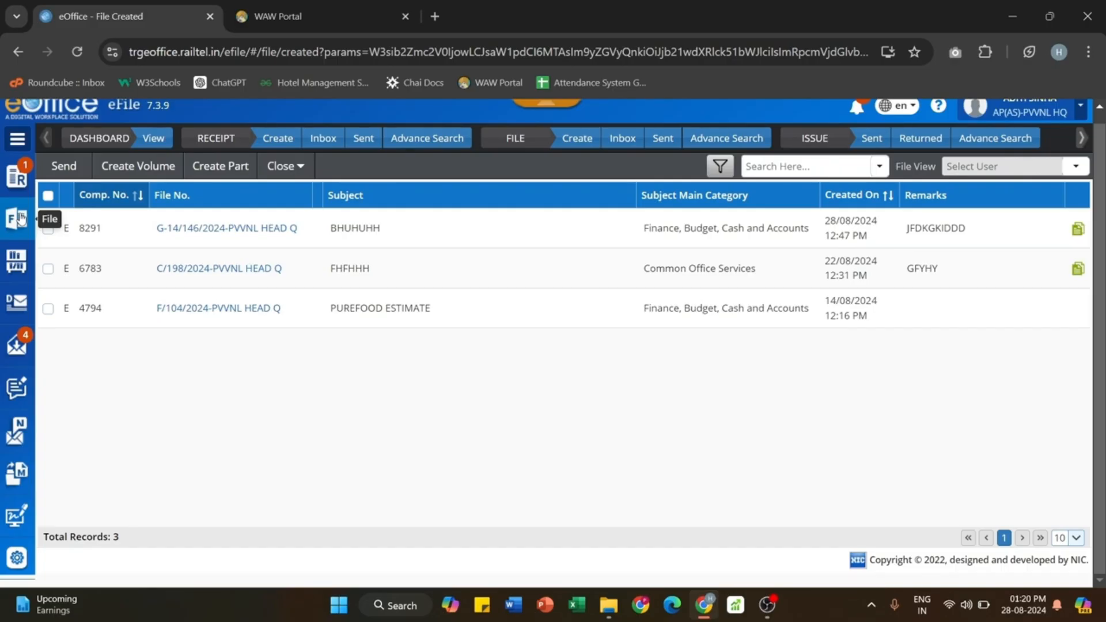
Step: Open the file inbox and check which received file has a yellow note
scroll(28, 228, up, 2)
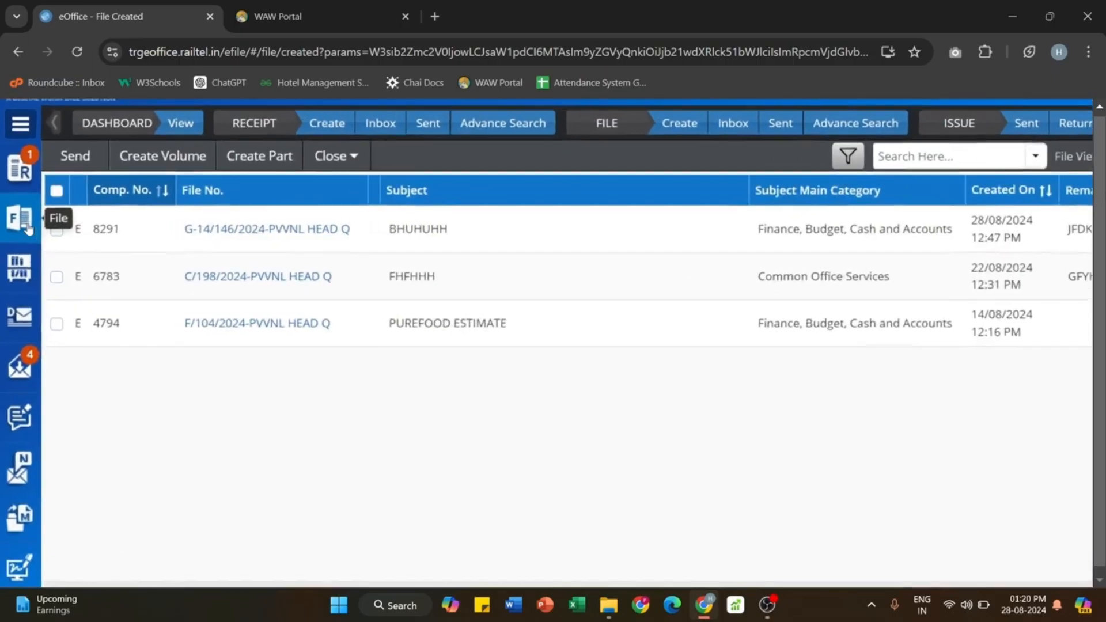
scroll(27, 228, up, 1)
click(28, 227)
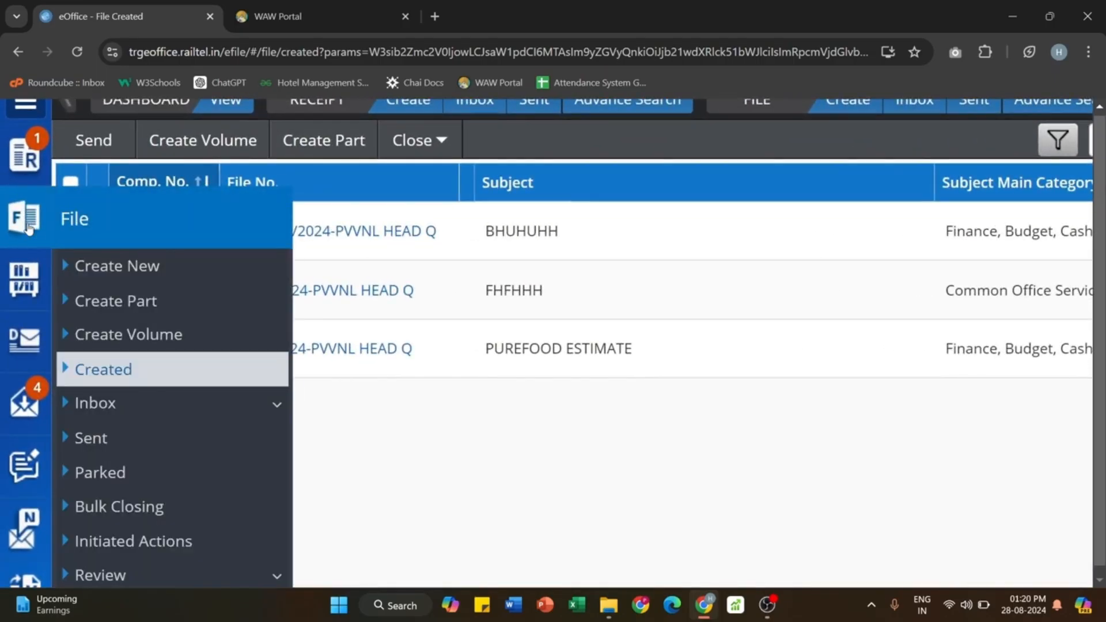
click(114, 416)
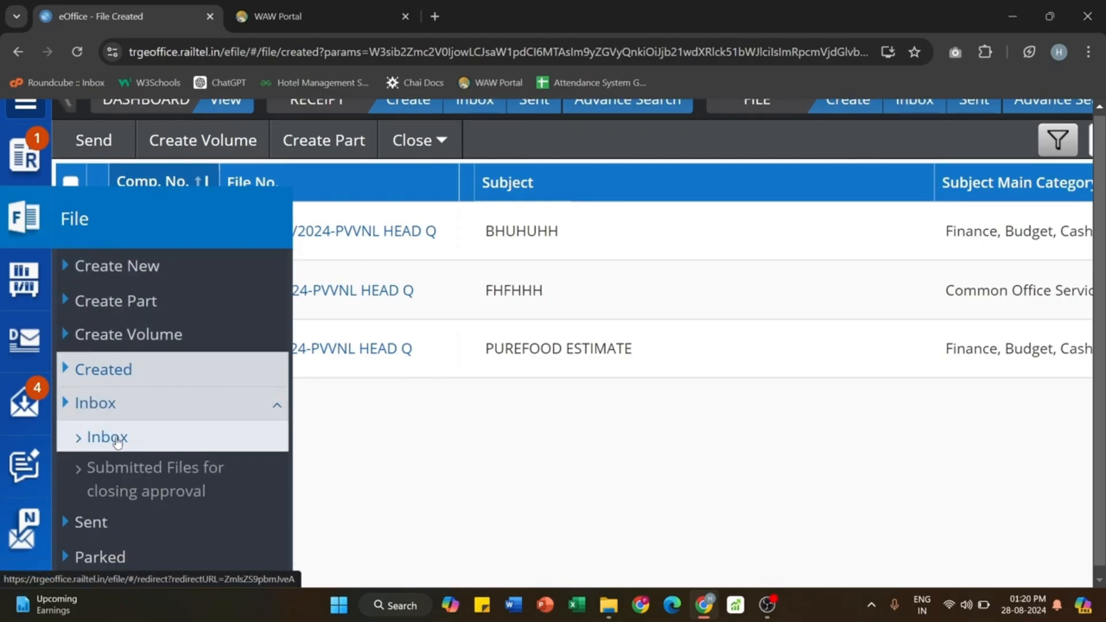
click(117, 439)
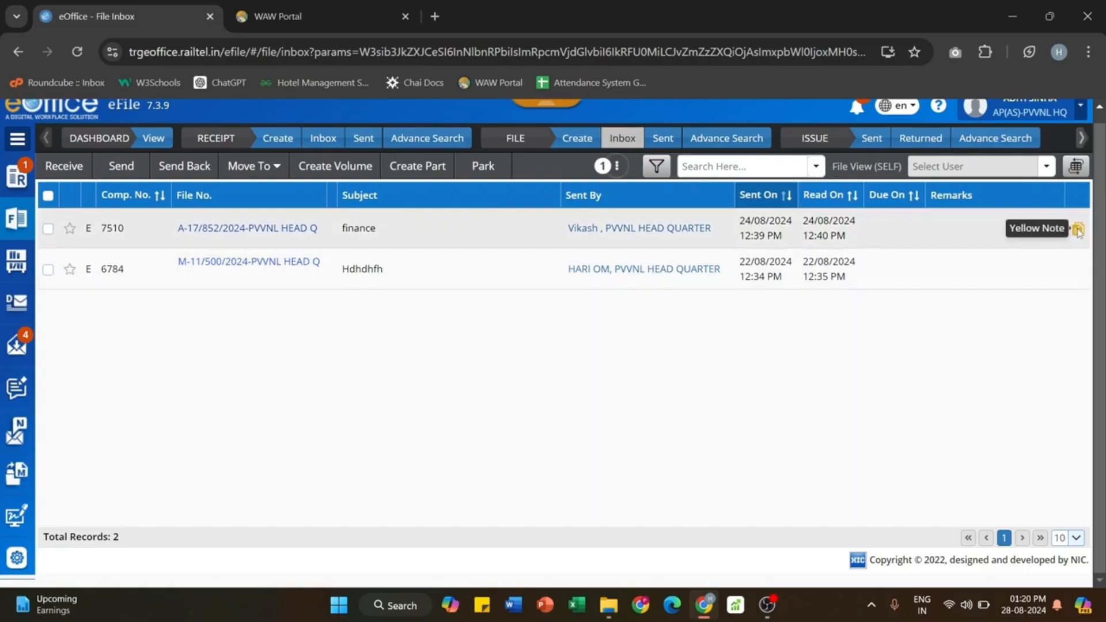
scroll(1079, 232, up, 5)
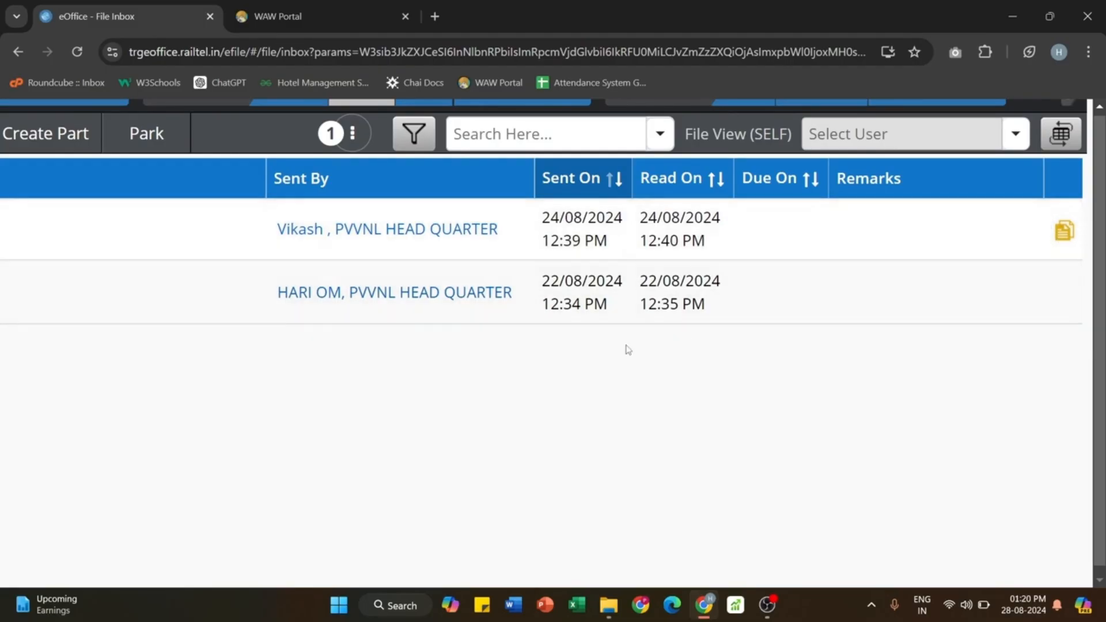
scroll(503, 459, down, 5)
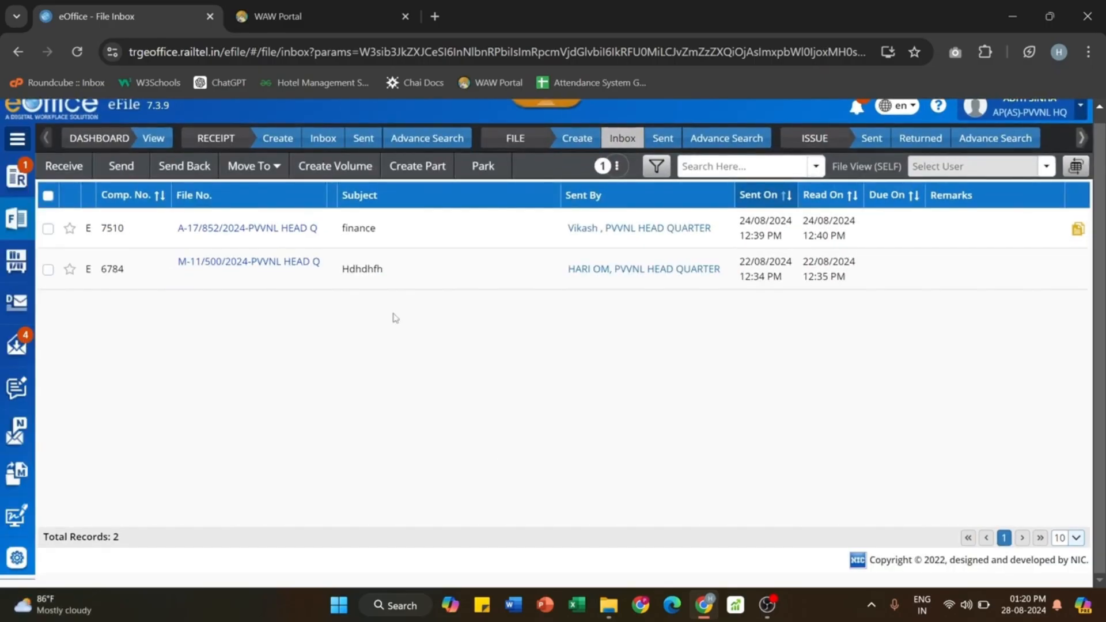
Step: Open the received file with subject finance from the file inbox and view its yellow note
click(237, 230)
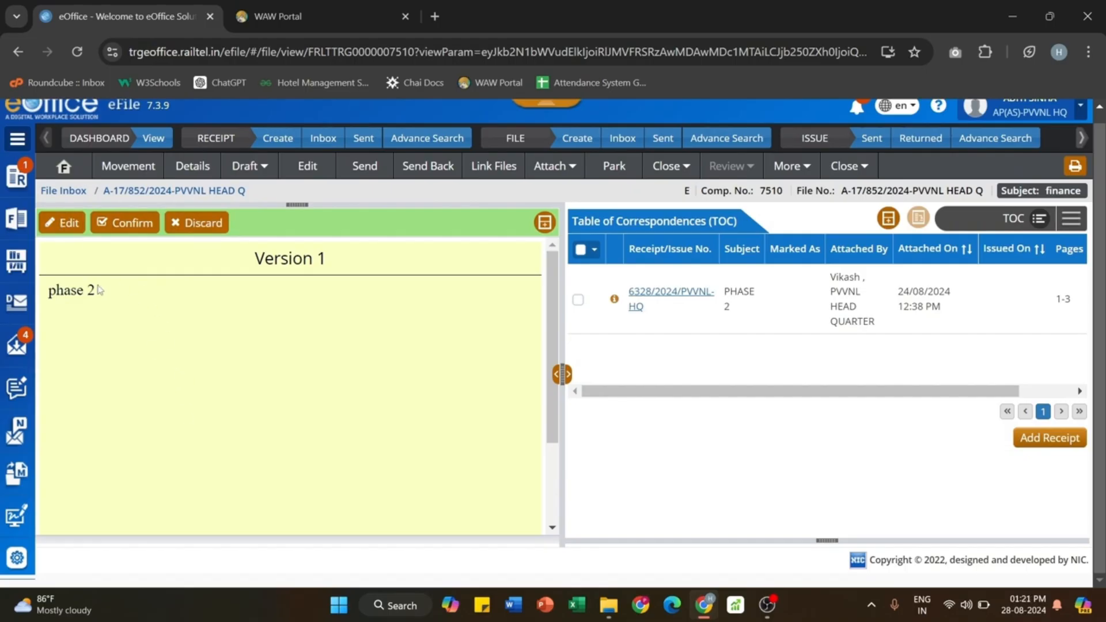
key(ctrl+a)
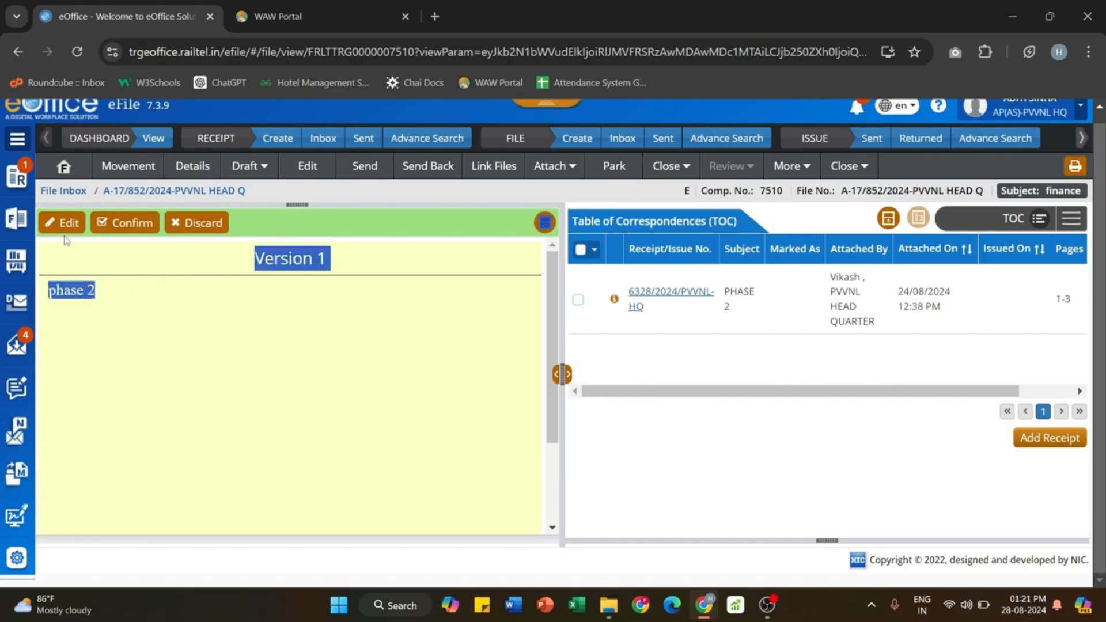
click(198, 357)
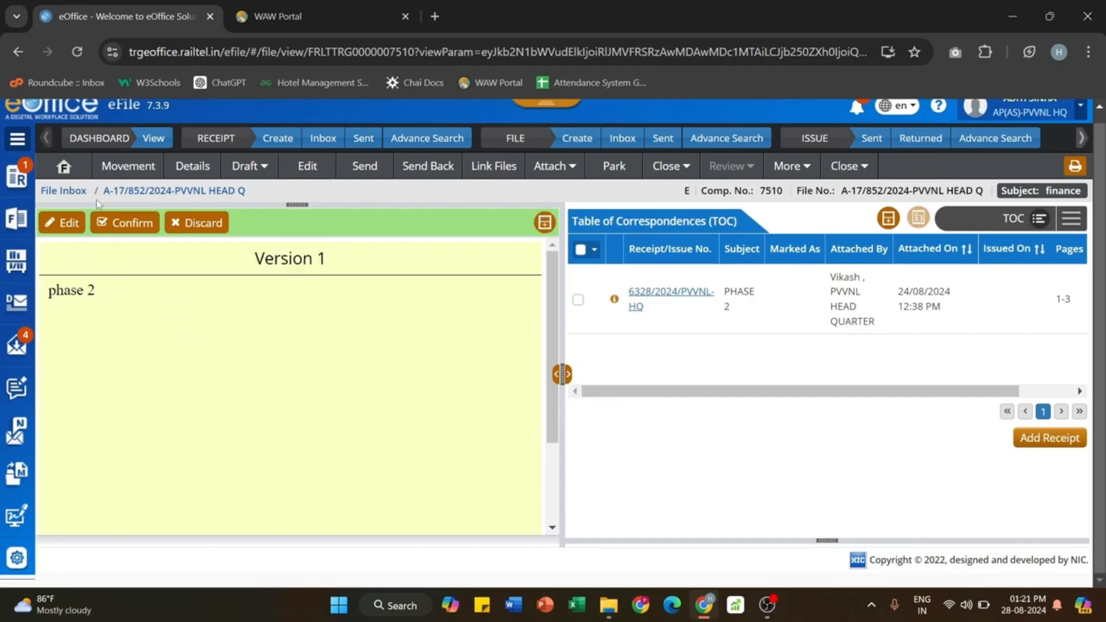
Step: Replace the text of the finance file's yellow note with MNKMNKLNMKLM,. M KL LKM;.,.GGGJ
click(62, 222)
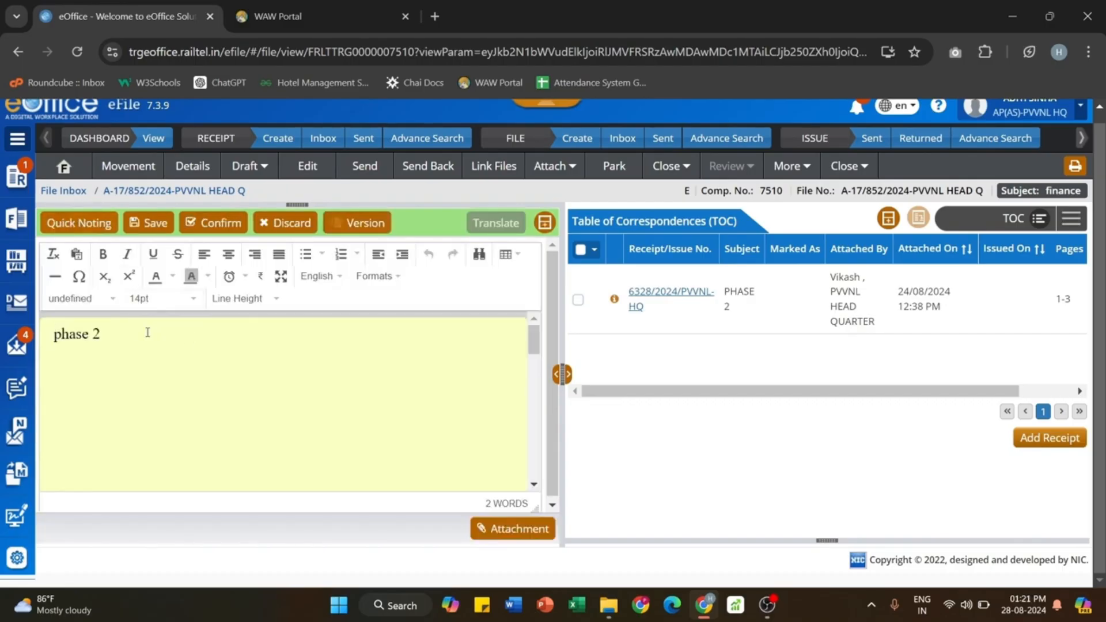
click(124, 333)
text(GIIRRVH)
key(BackSpace)
key(BackSpace)
key(BackSpace)
key(BackSpace)
key(BackSpace)
key(BackSpace)
key(BackSpace)
key(BackSpace)
key(BackSpace)
key(BackSpace)
key(BackSpace)
key(BackSpace)
key(BackSpace)
key(BackSpace)
key(BackSpace)
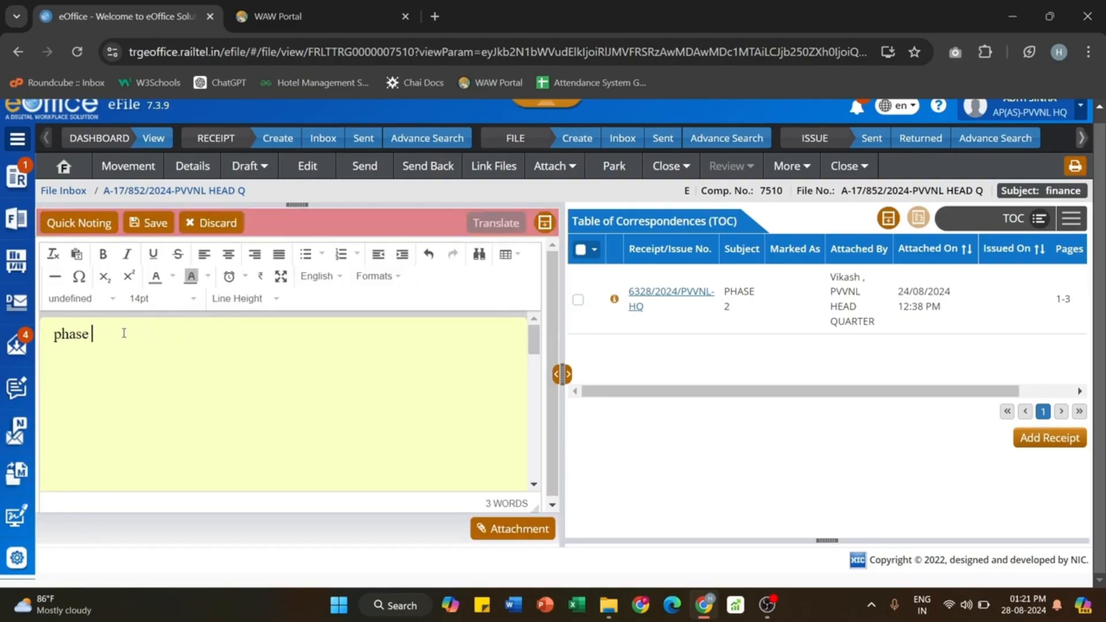
text(MNKMNKLNMKL)
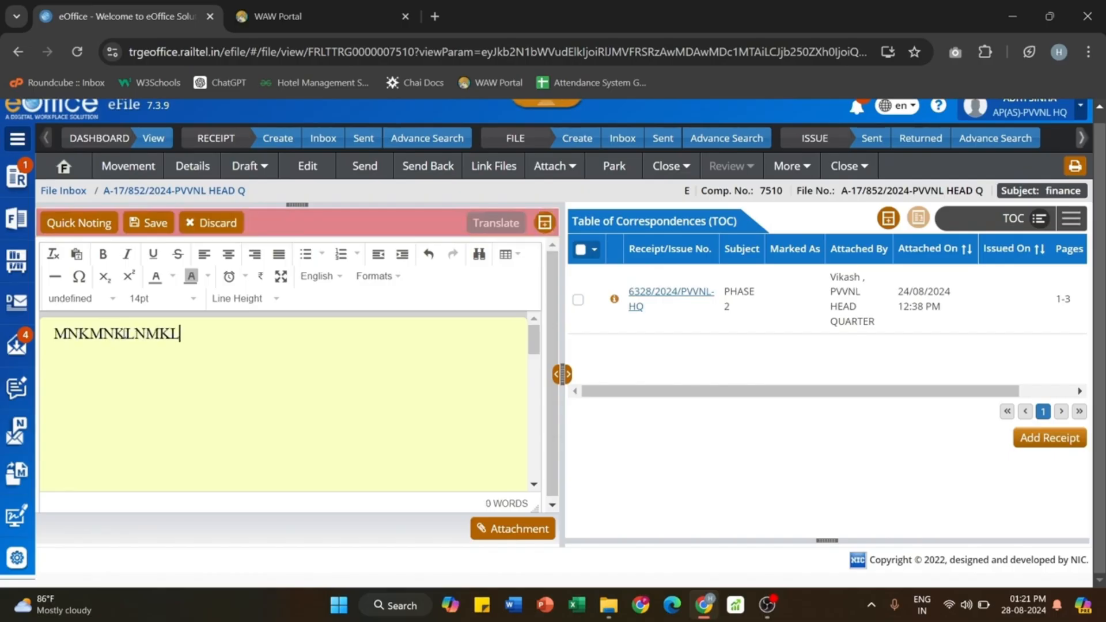
text(M,. M KL LKM;.,.)
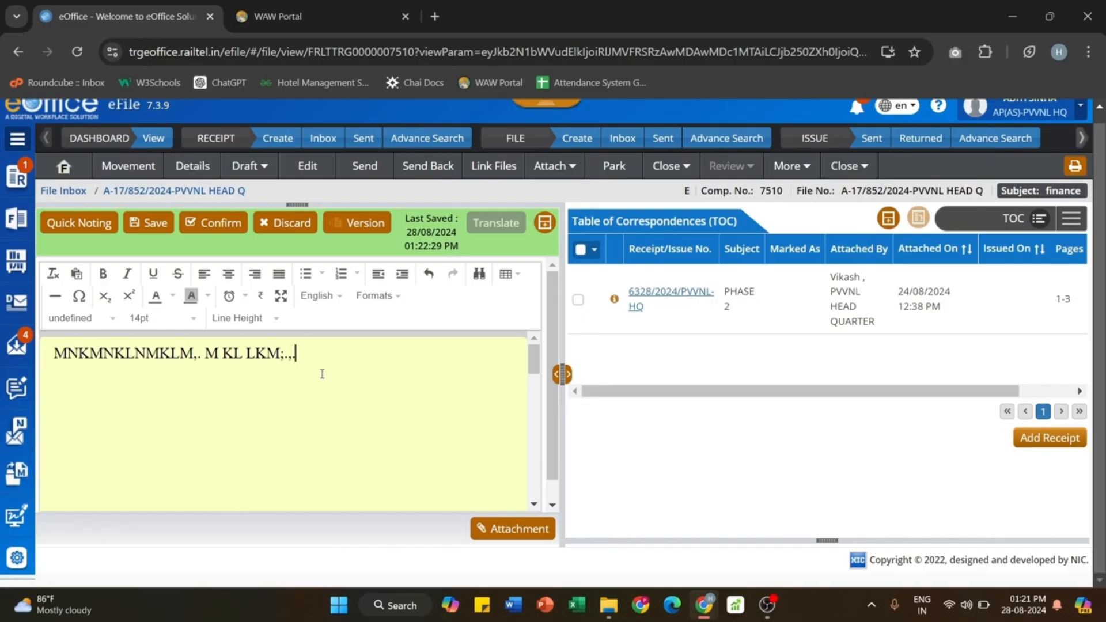
text(GGGJ)
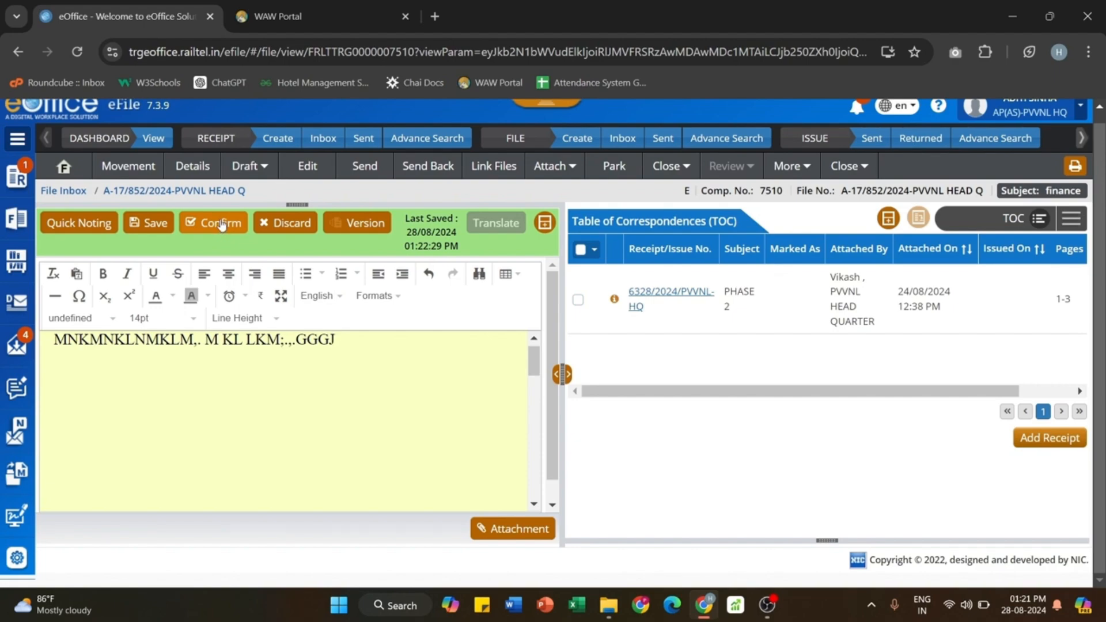
Step: Confirm the yellow note as a green note and append MKMKMKMK to its text
click(220, 223)
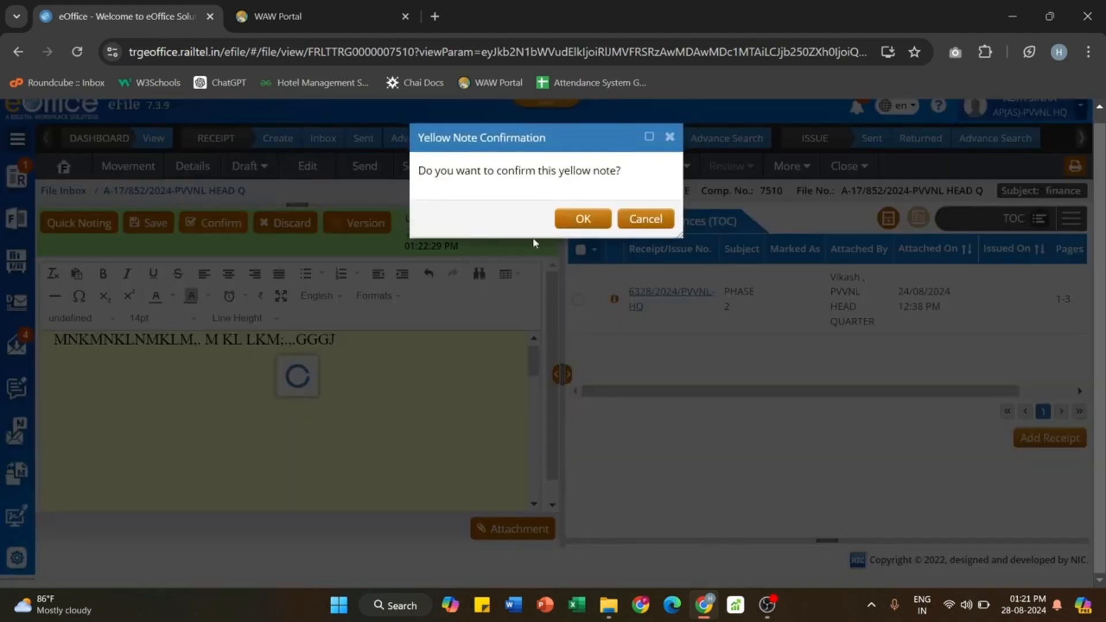
click(583, 195)
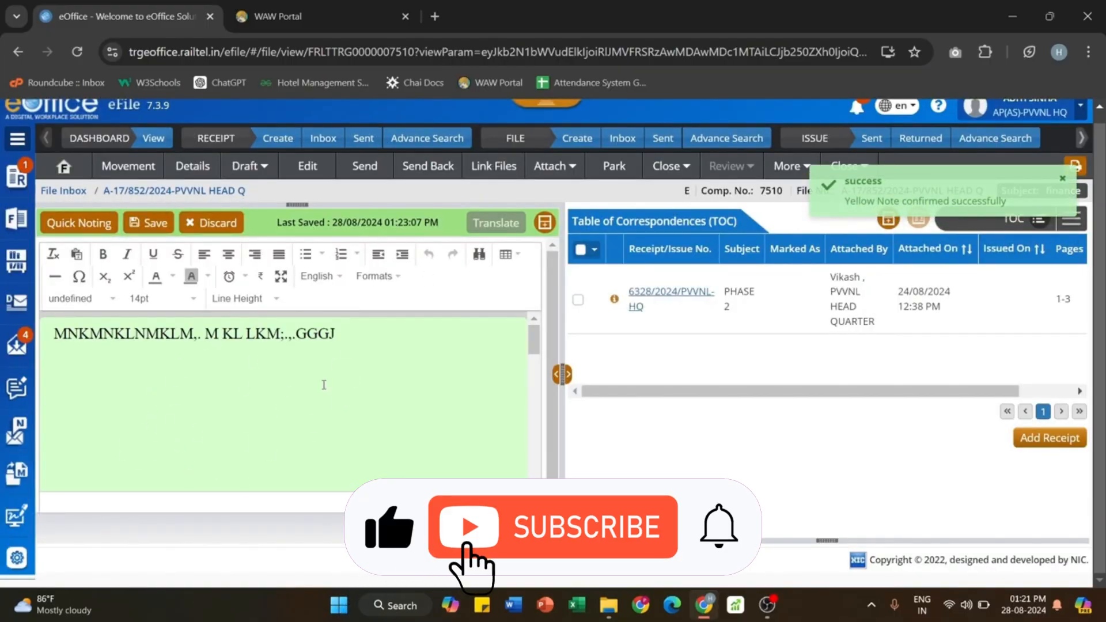
click(390, 332)
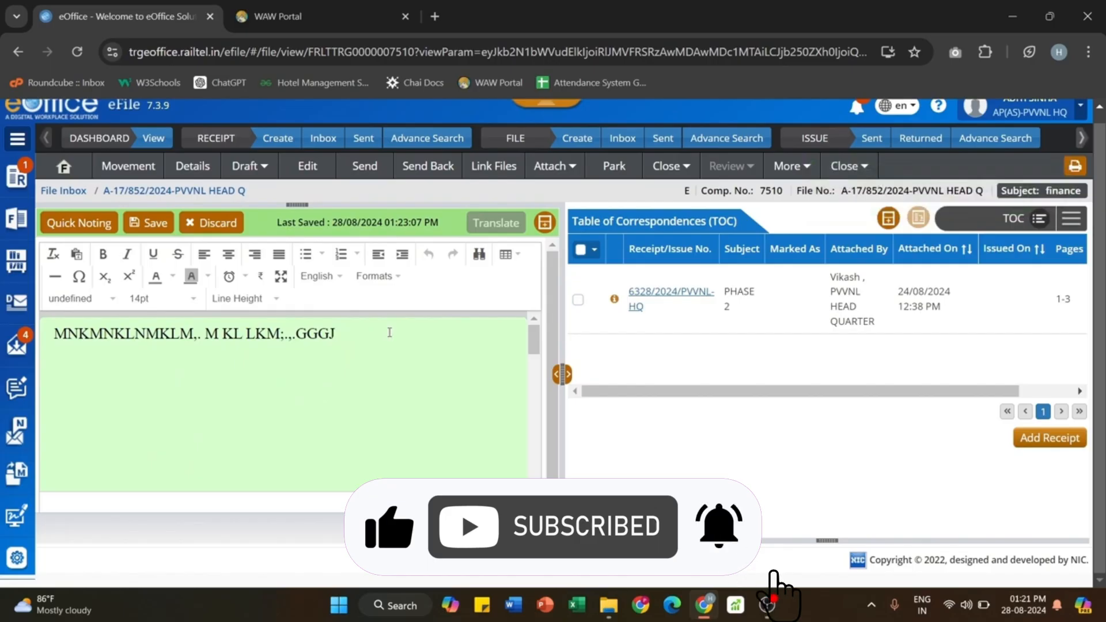
text(MKMKMKMK)
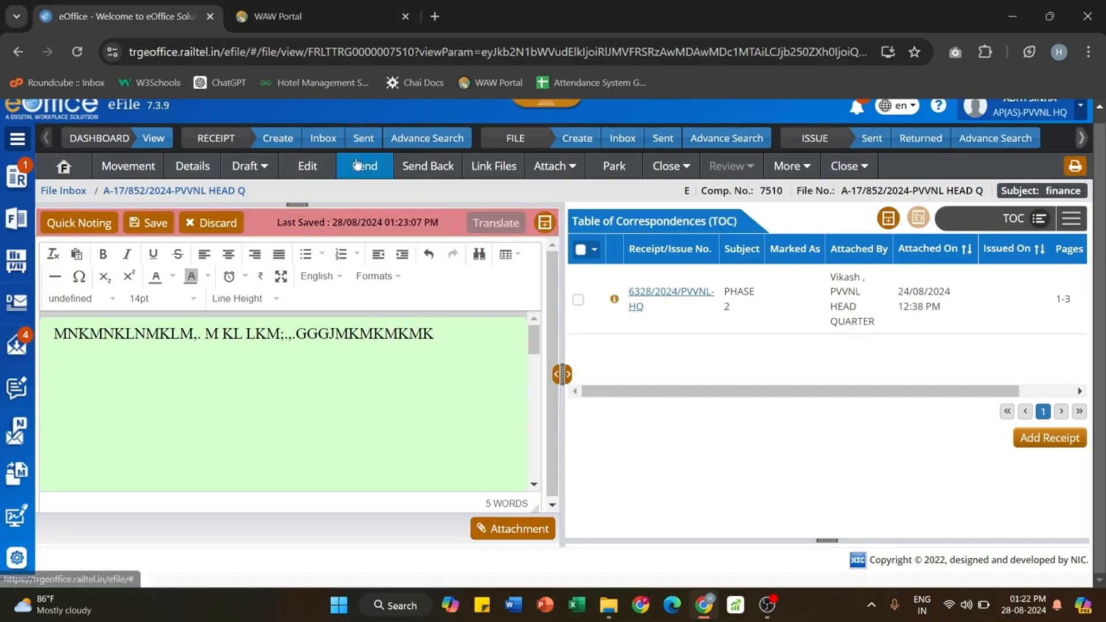
Step: Start sending the finance file internally and review its current green note
click(358, 164)
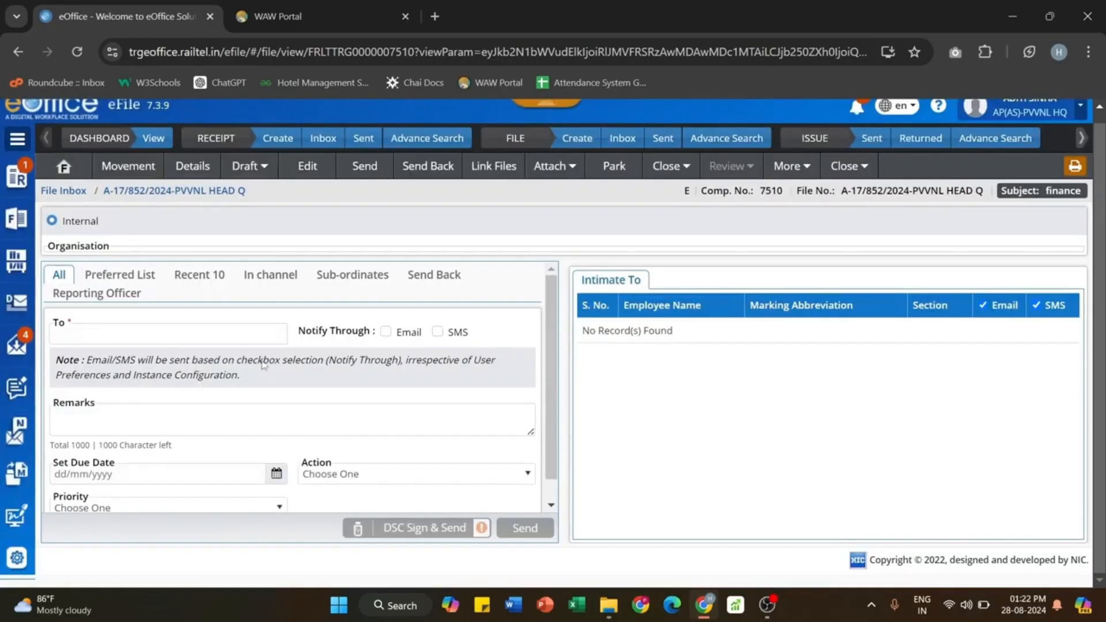
click(206, 334)
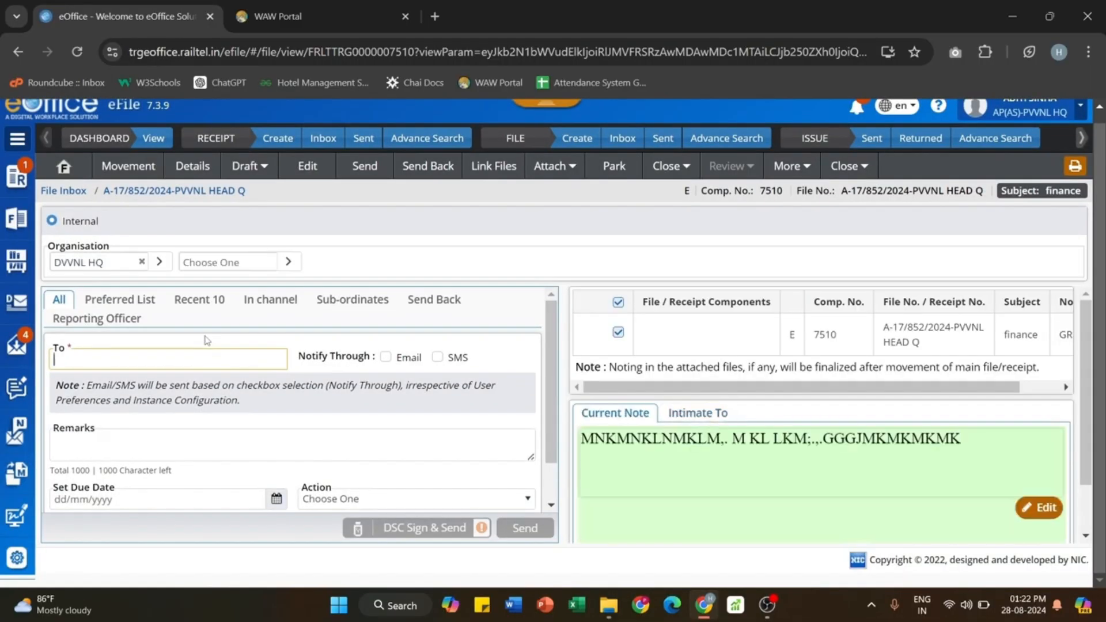
click(894, 527)
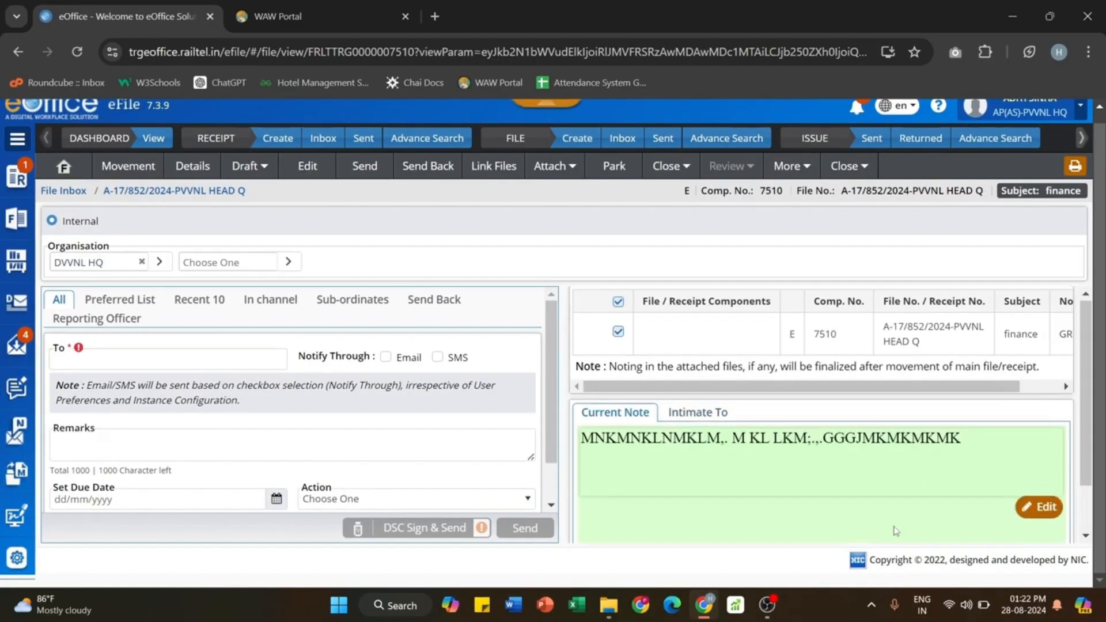
scroll(894, 530, down, 1)
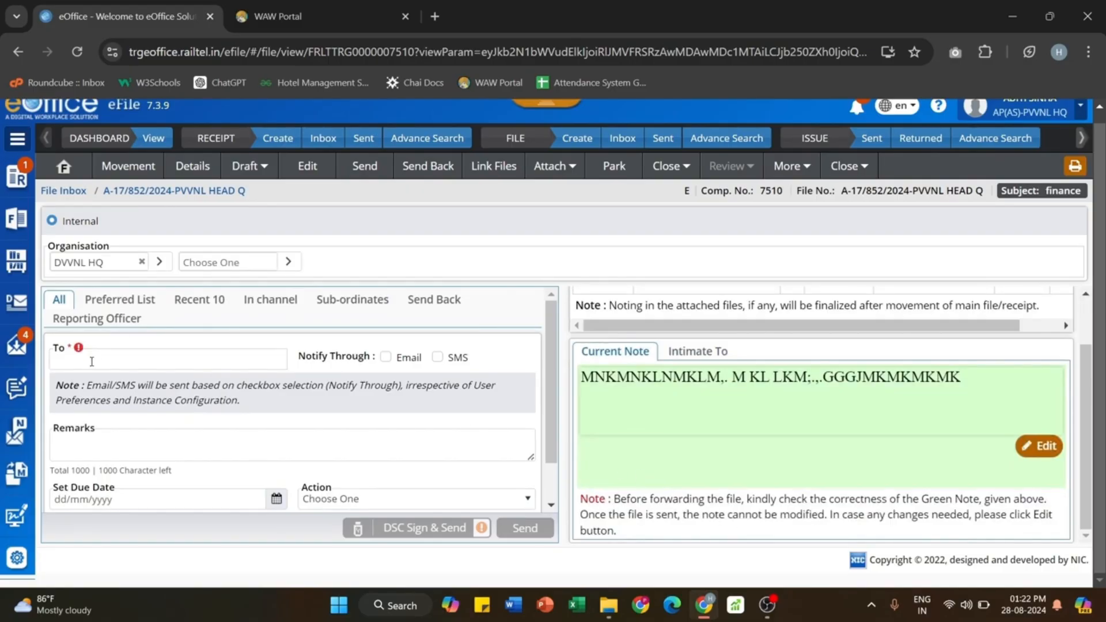
Step: Choose the AD(RR) officer at PVVNL HQ as the recipient and send the finance file
click(91, 361)
text(RA)
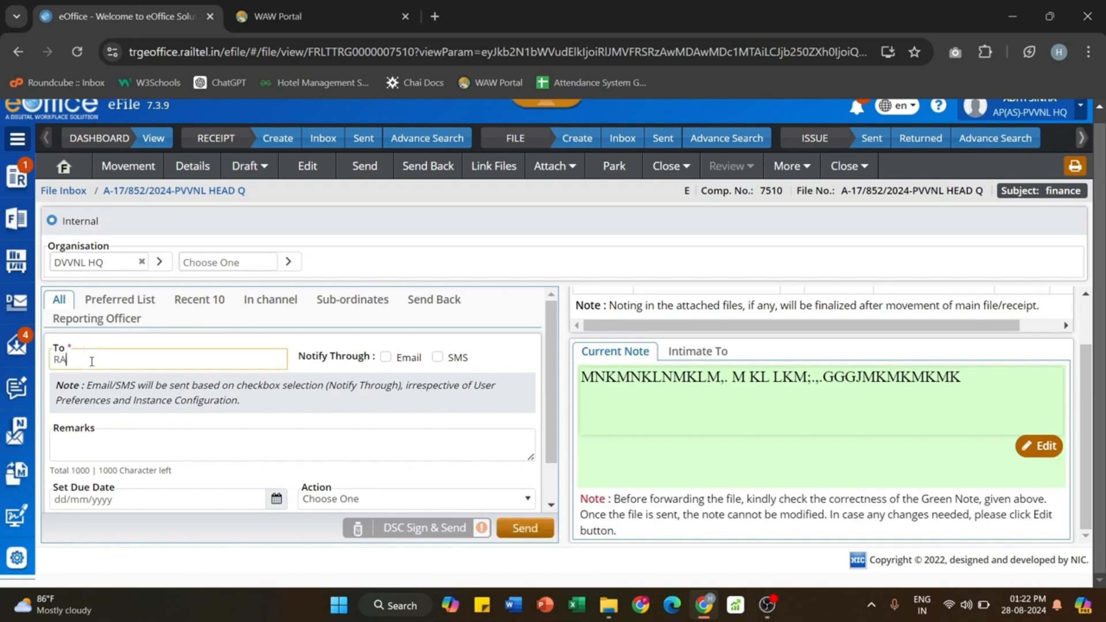
text(MESH)
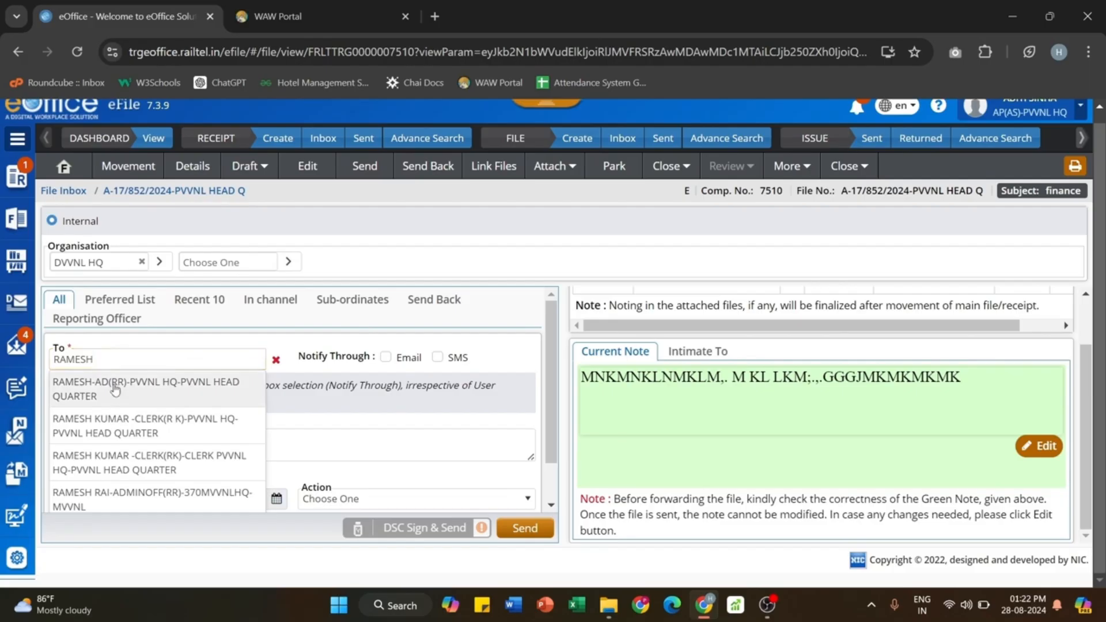
click(115, 390)
scroll(403, 461, down, 1)
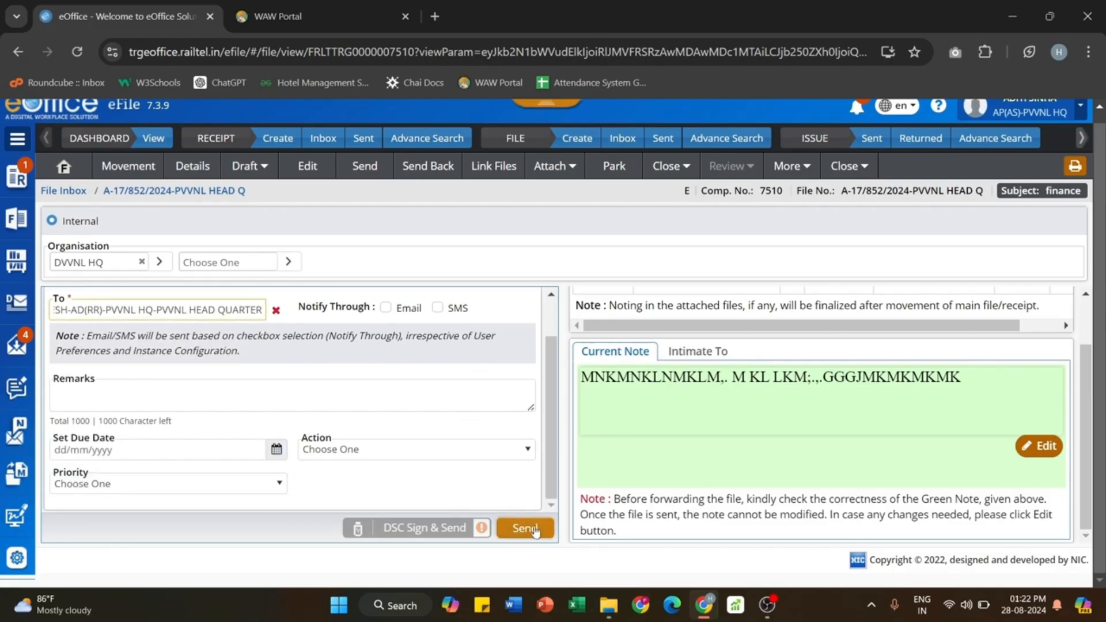
click(522, 531)
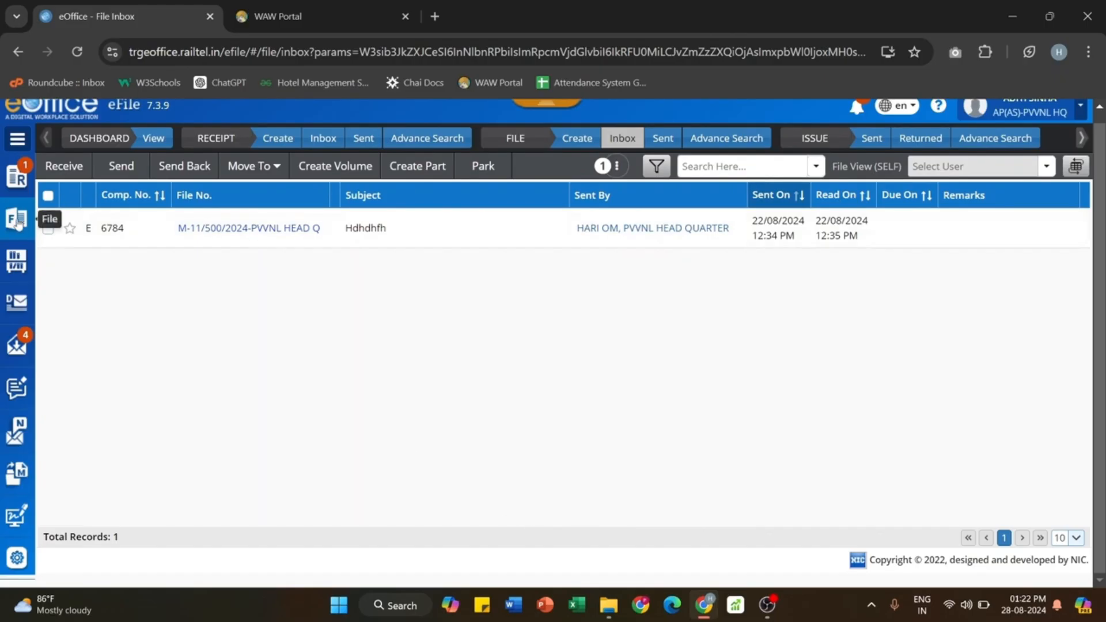
Step: Open the finance file from the sent files and check the green note's text and signatory
click(17, 222)
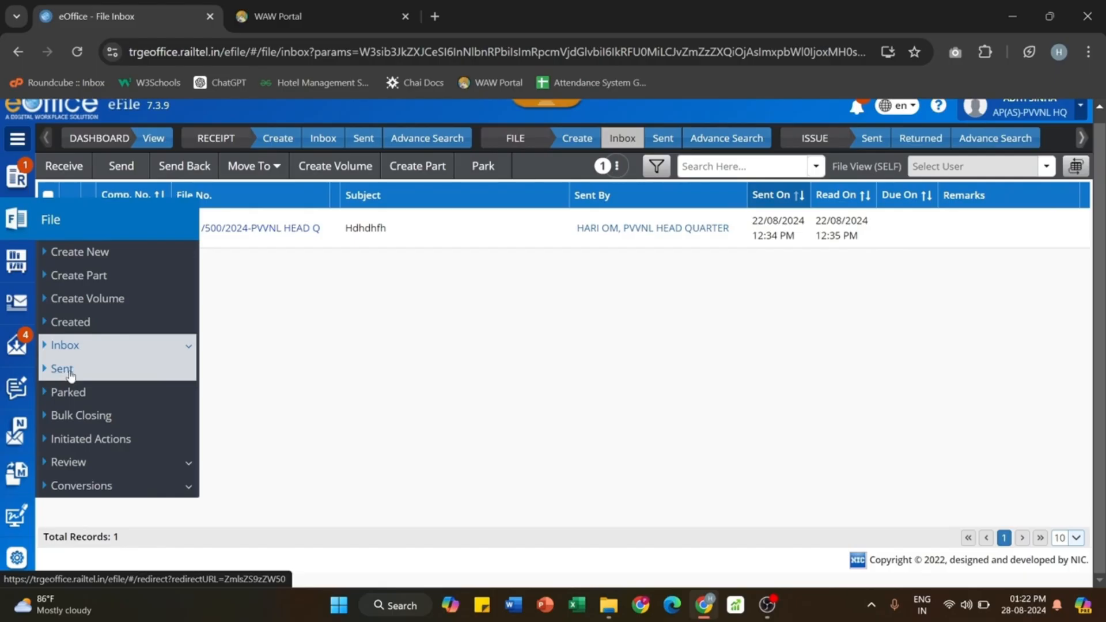
click(71, 374)
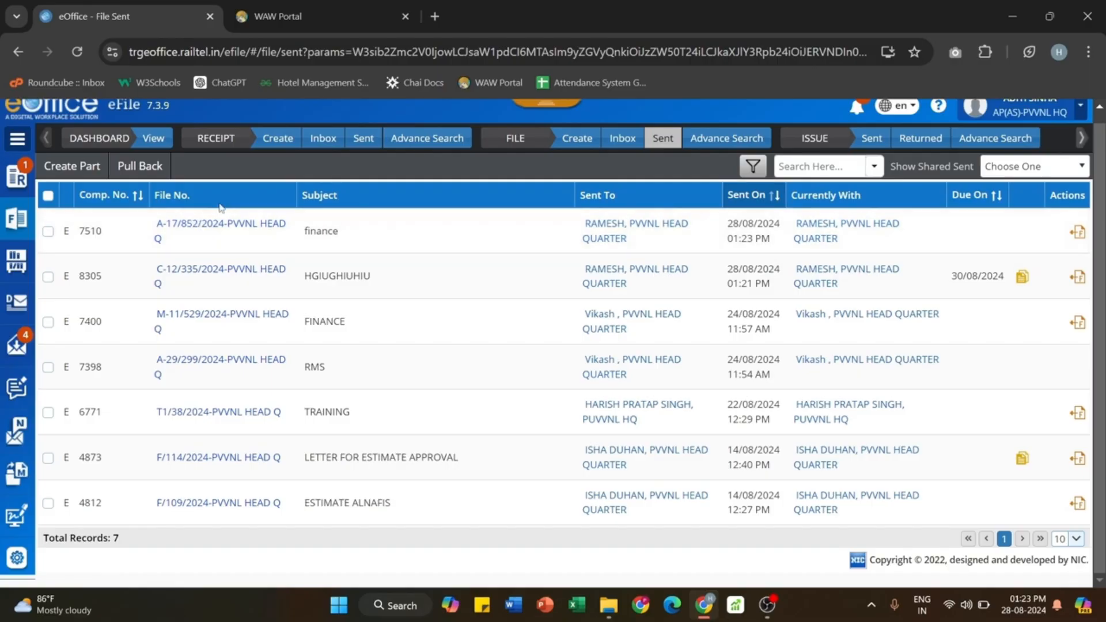
click(215, 223)
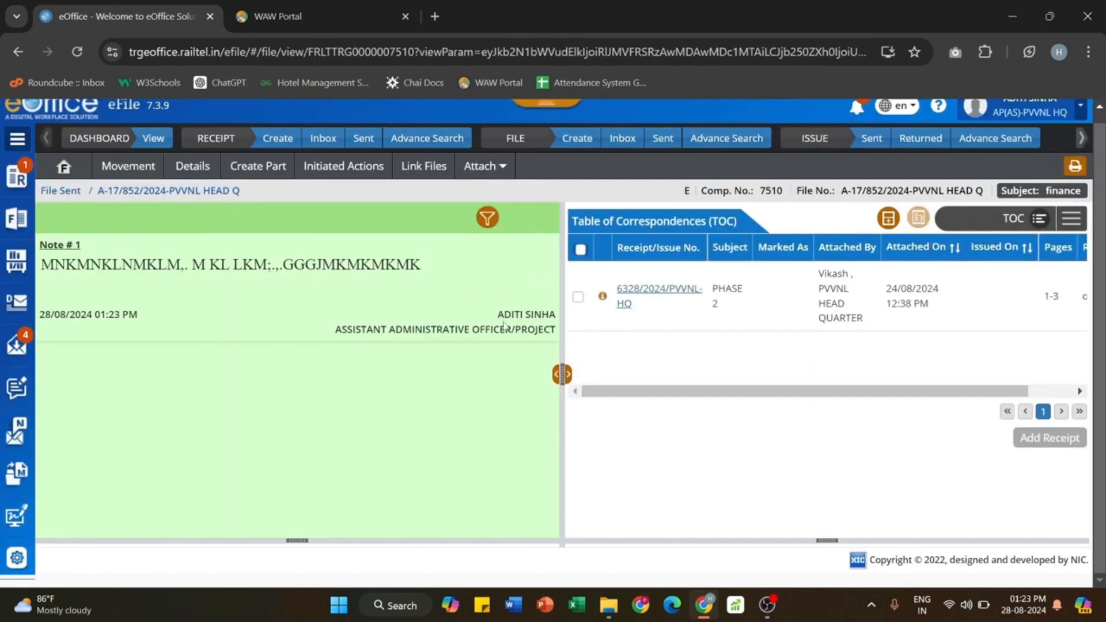
mouse_move(504, 314)
mouse_down()
mouse_move(395, 310)
mouse_move(327, 340)
mouse_move(432, 329)
mouse_move(604, 362)
mouse_up()
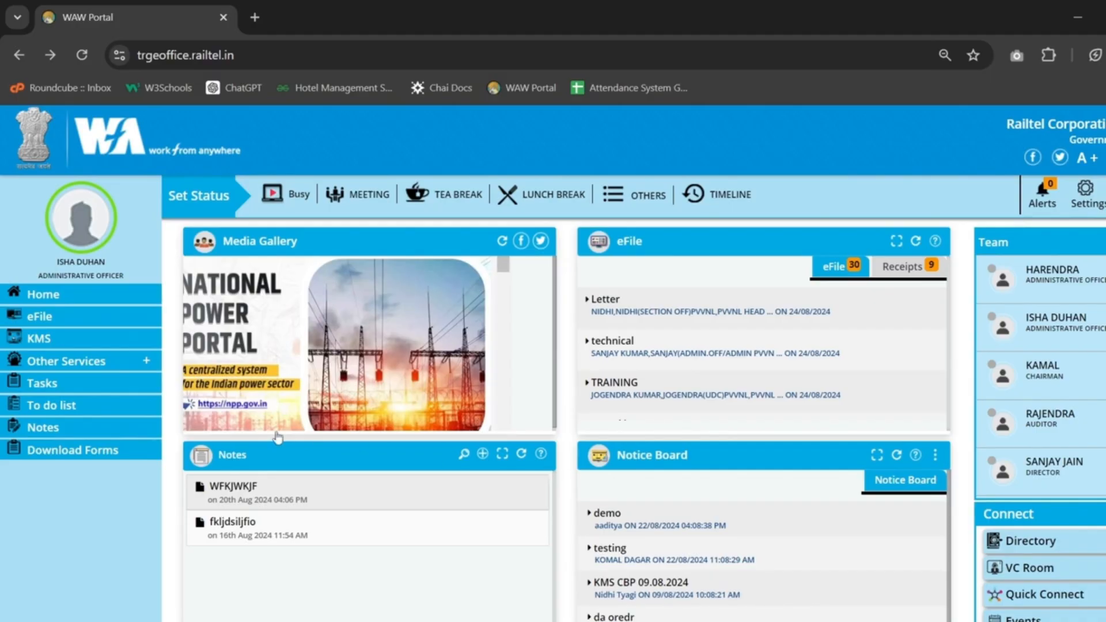
Step: Switch to the WAW Portal home page and open the Knowledge Management System (KMS)
scroll(129, 450, down, 3)
scroll(118, 368, up, 3)
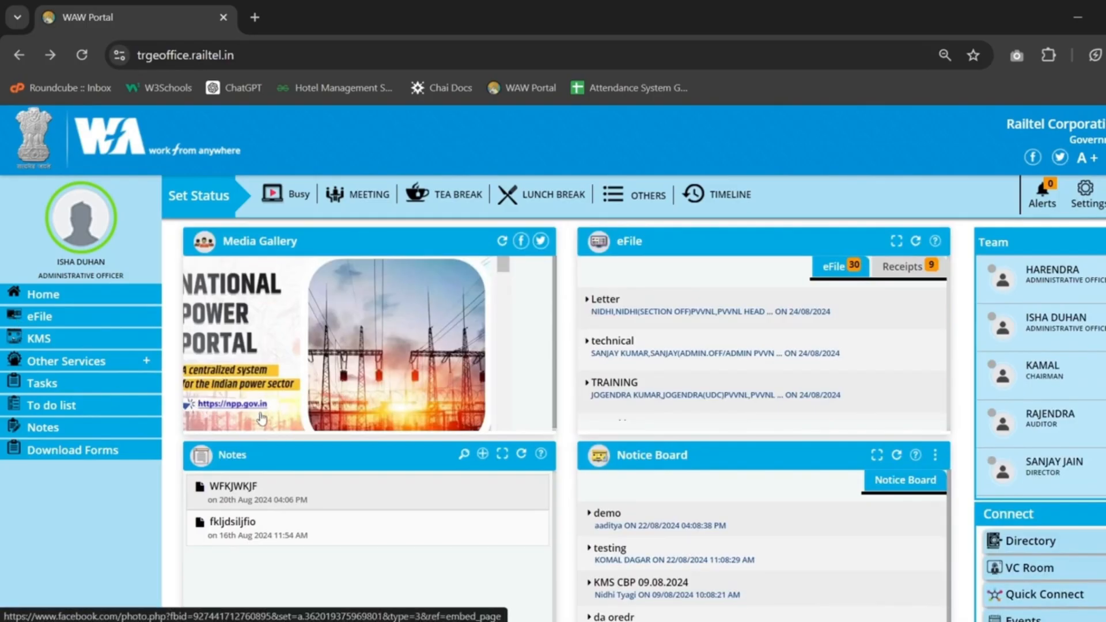
scroll(261, 415, up, 3)
scroll(263, 419, up, 1)
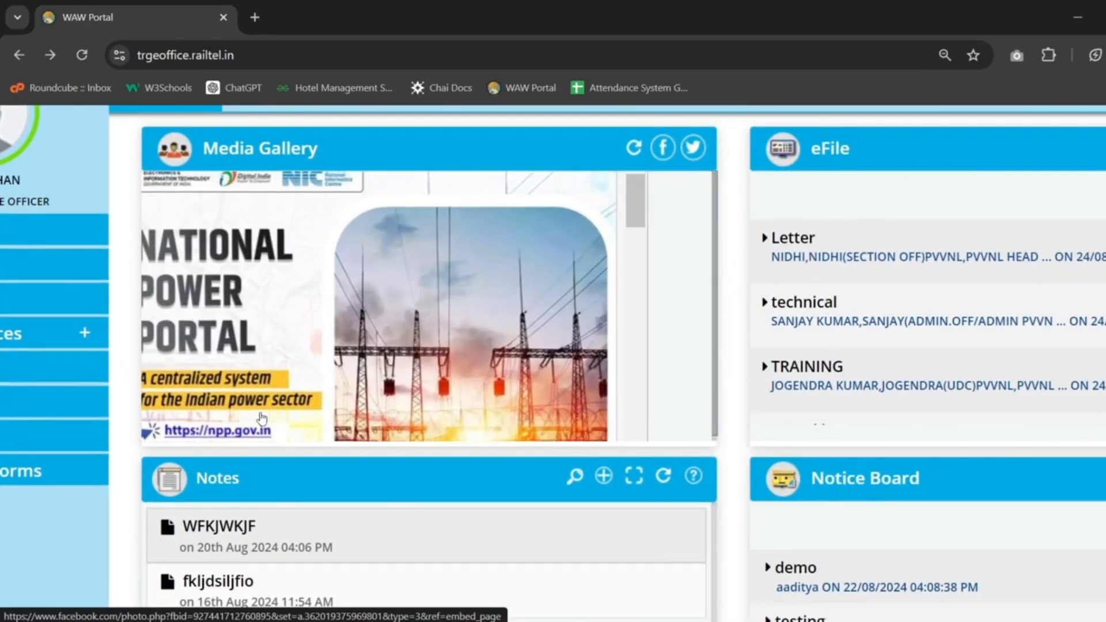
scroll(262, 419, left, 1)
scroll(263, 419, left, 2)
scroll(262, 419, up, 3)
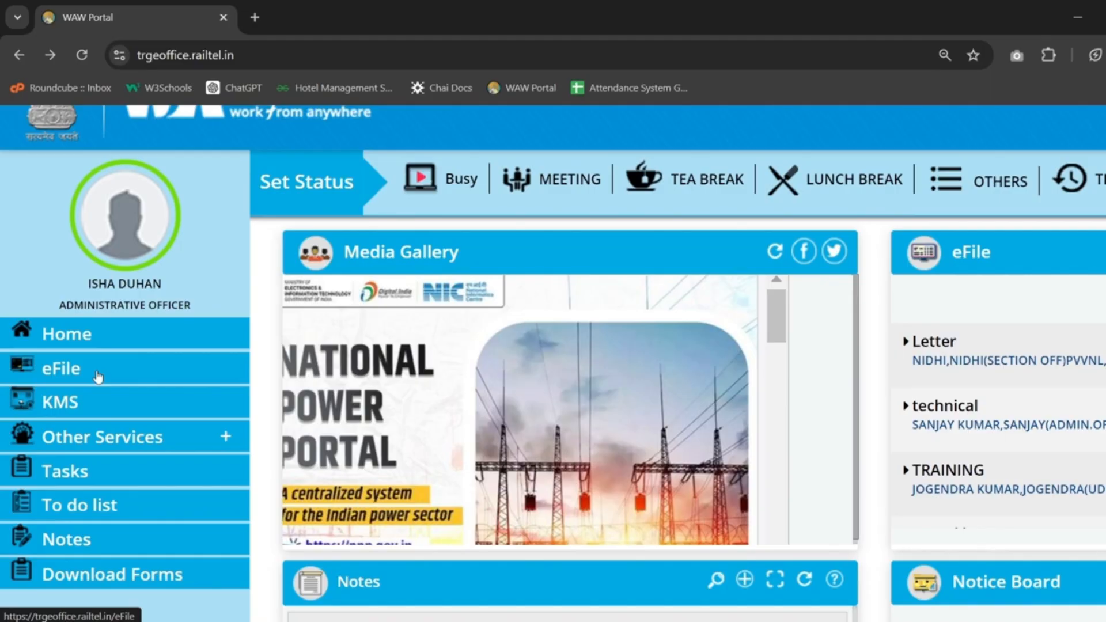
click(76, 406)
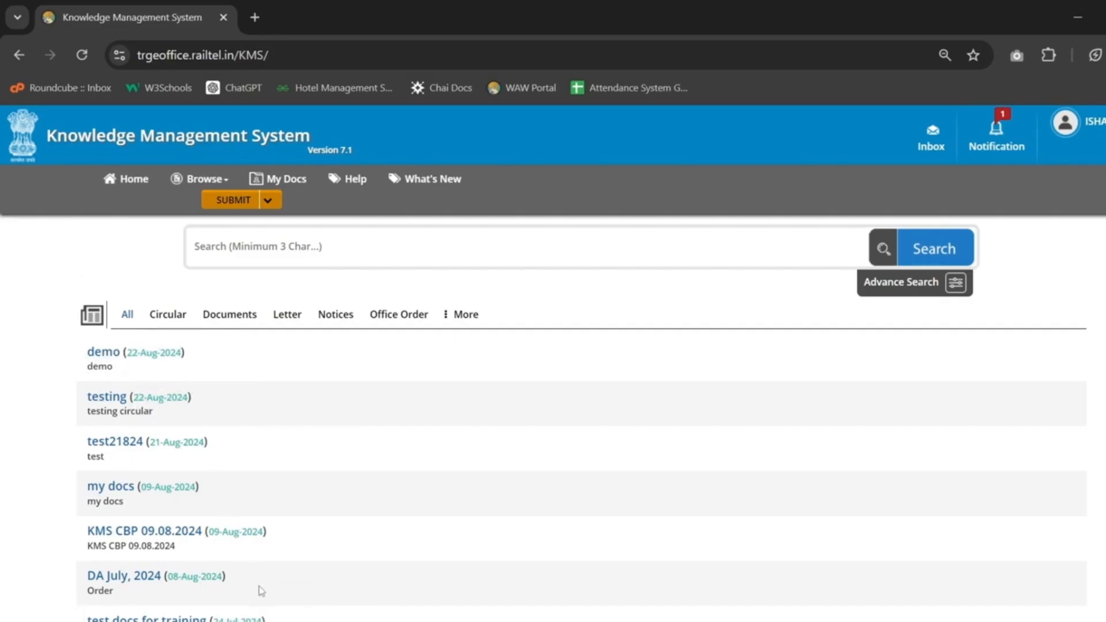
Step: View the KMS documents by the Circular and Letter categories, ending with all categories
mouse_move(98, 395)
mouse_move(111, 498)
click(174, 320)
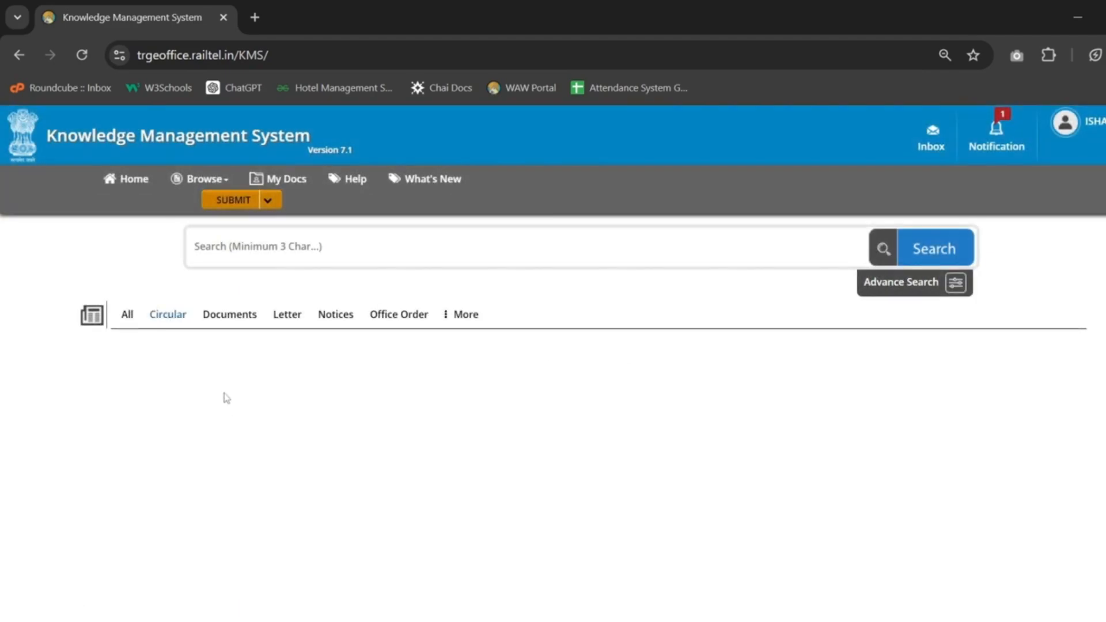
click(285, 314)
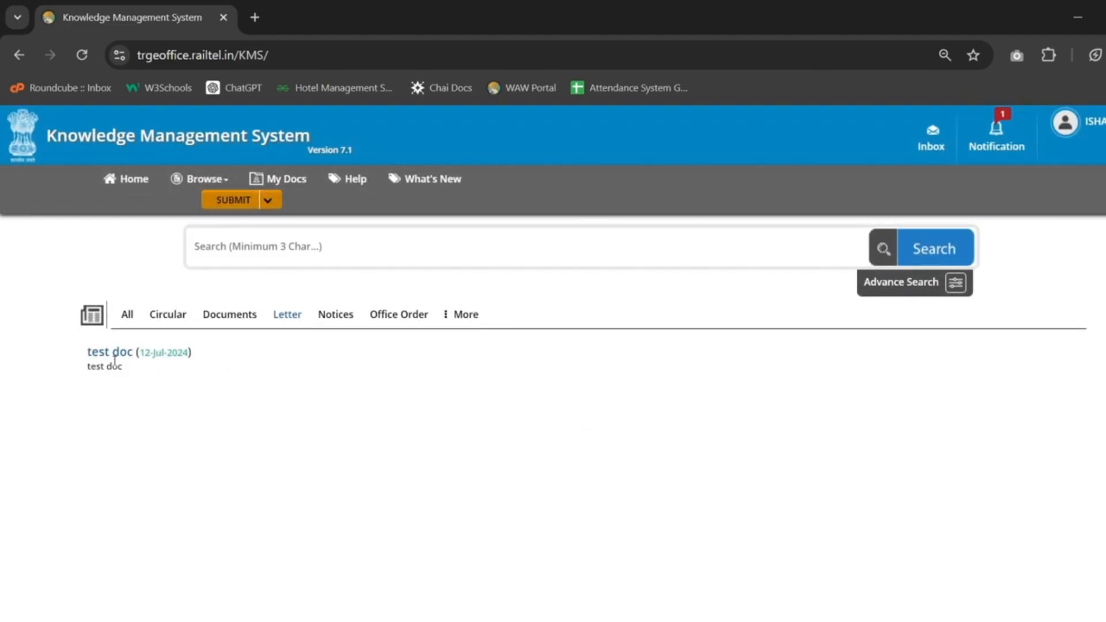
click(128, 314)
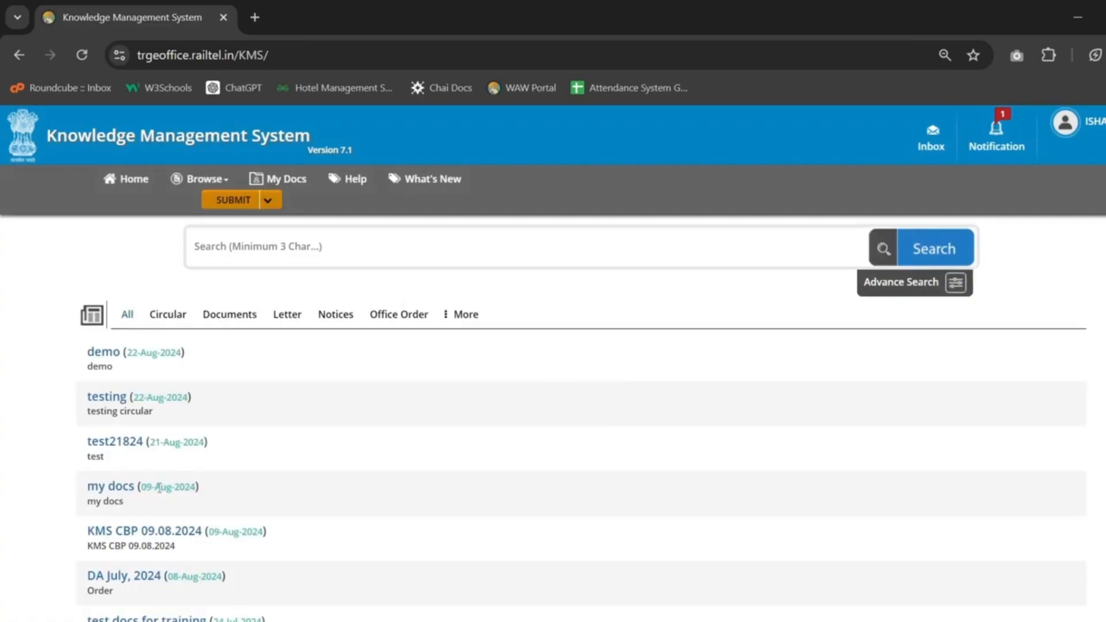
Step: Look through the full KMS document list and open the demo document dated 22-Aug-2024
scroll(155, 472, down, 2)
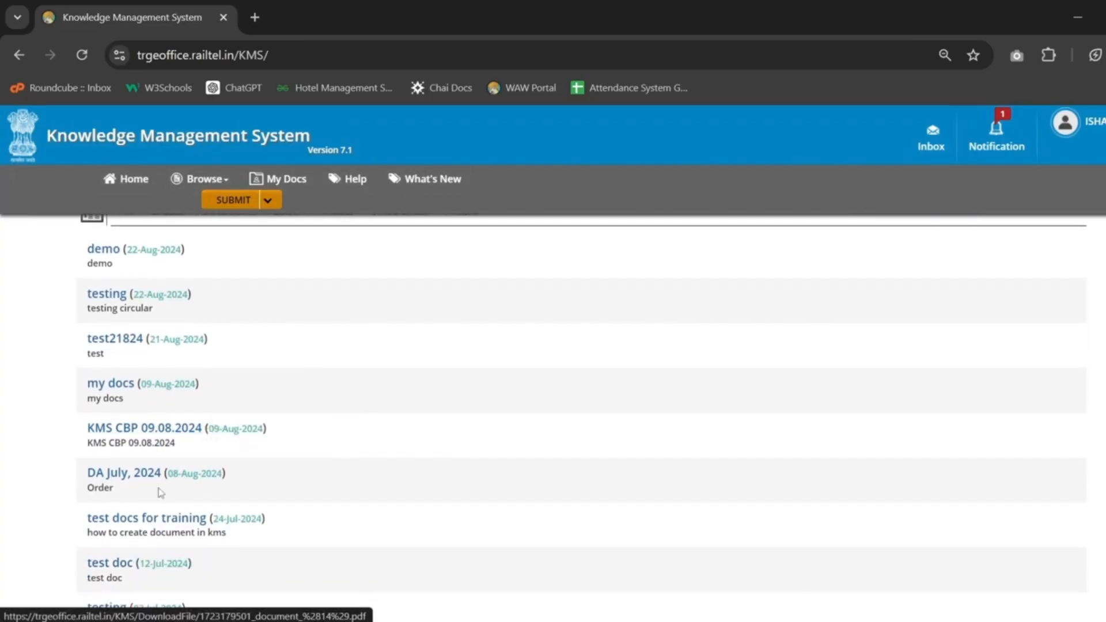
scroll(158, 489, down, 2)
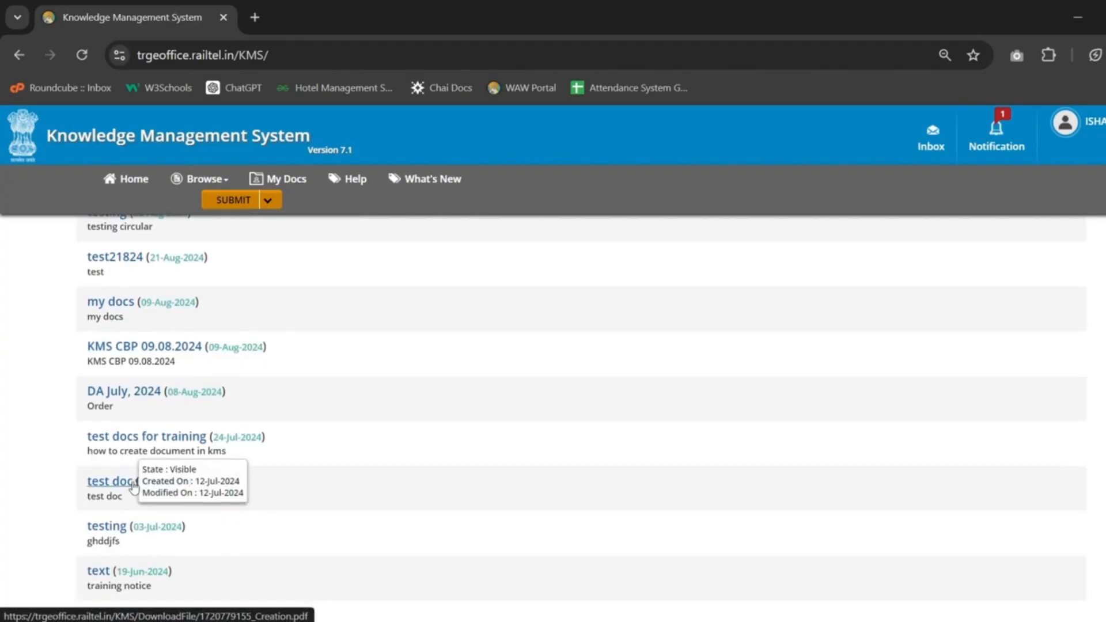
scroll(165, 362, up, 4)
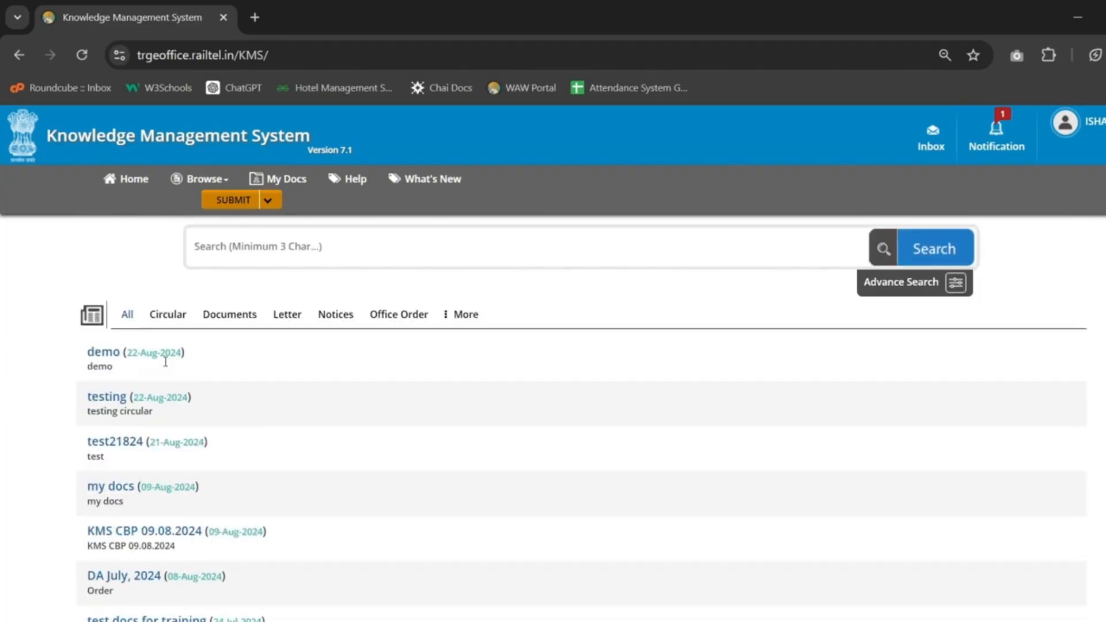
click(100, 353)
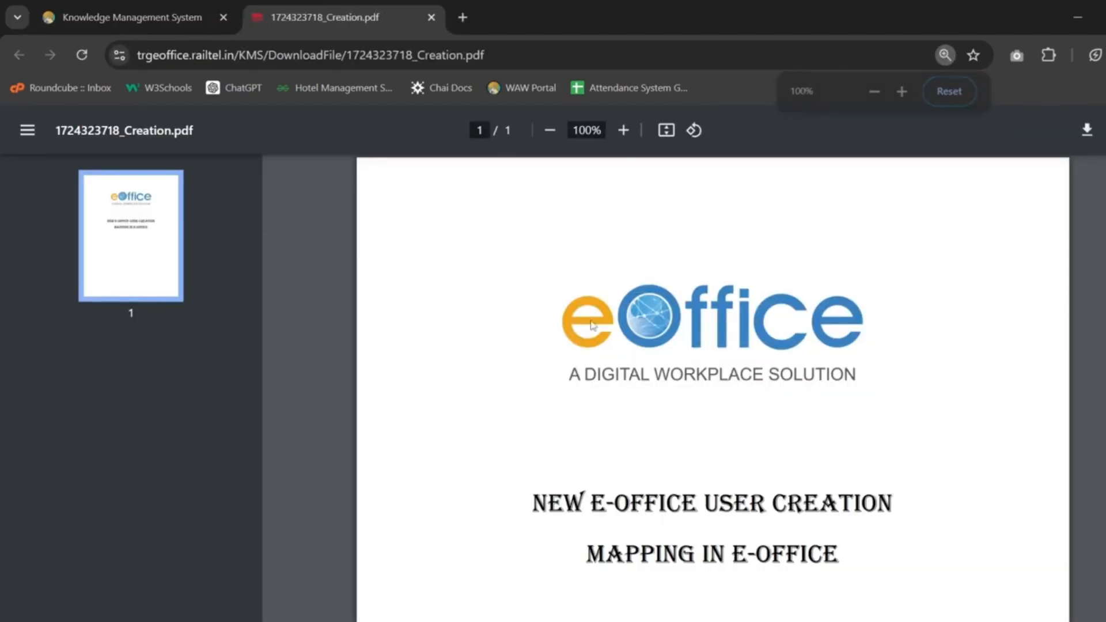
Step: Read the opened demo PDF down to its title text and return to the Knowledge Management System document list
scroll(593, 326, down, 3)
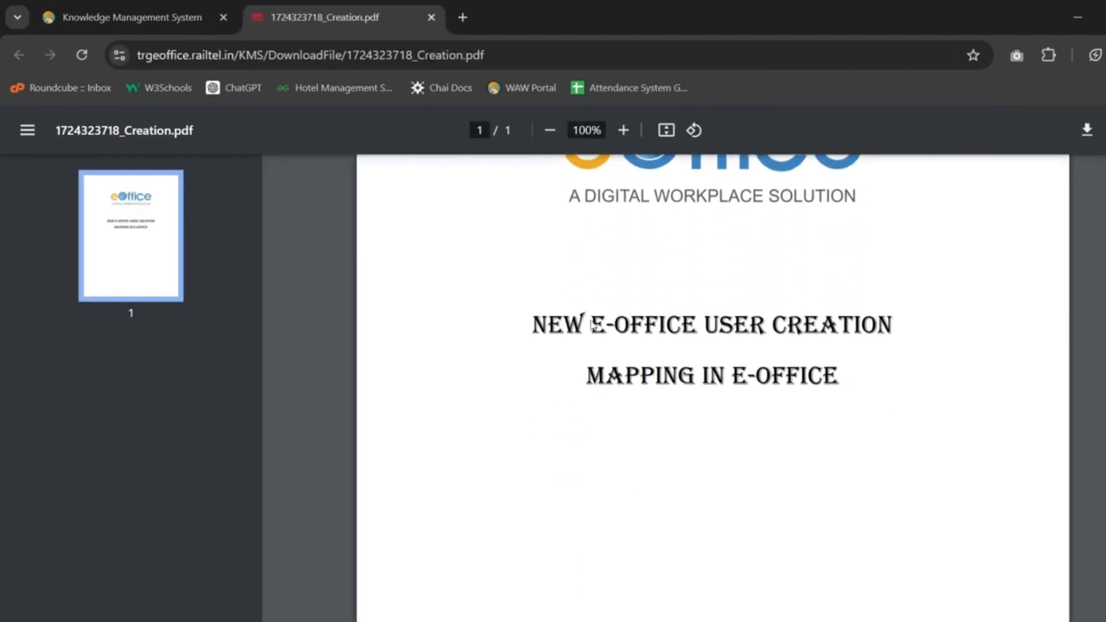
scroll(587, 288, down, 2)
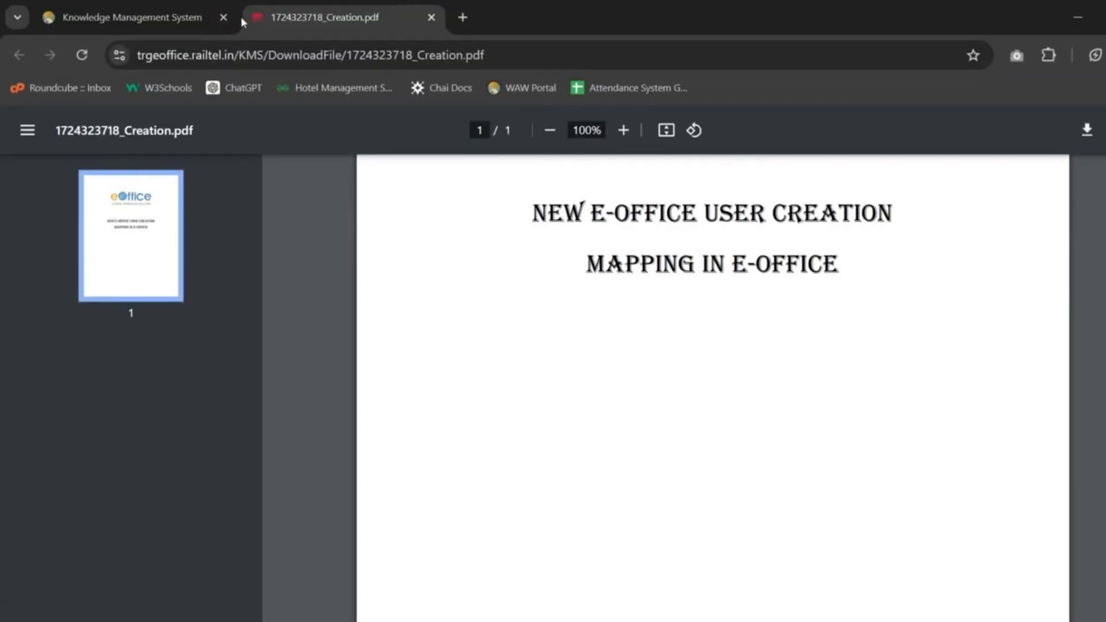
click(178, 23)
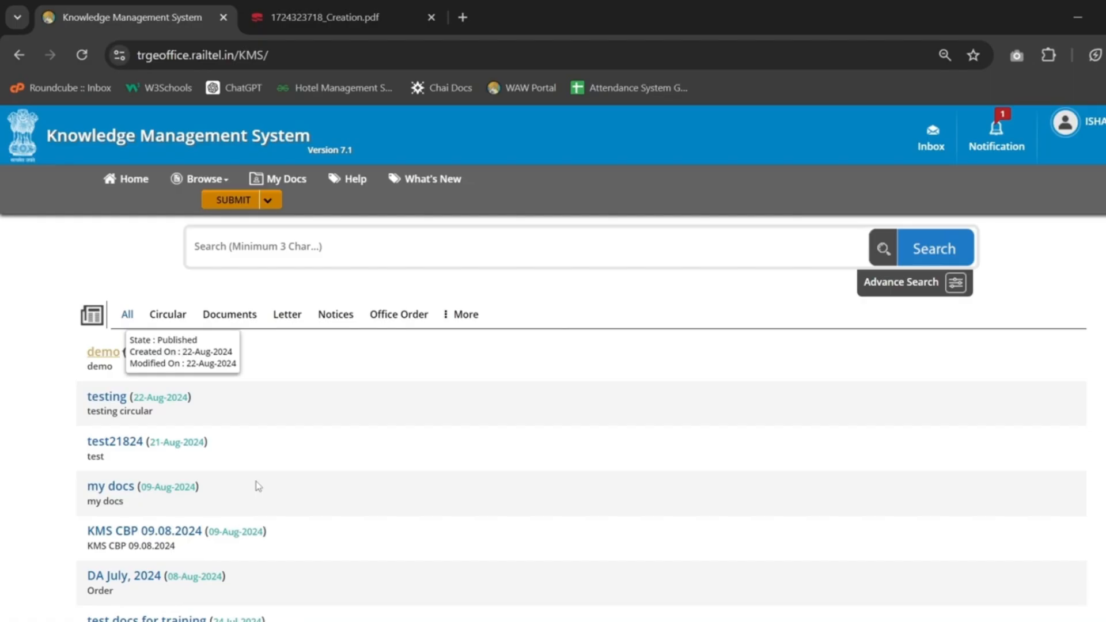
Step: Show the KMS submission types and start submitting a new Document
click(268, 201)
click(268, 200)
click(268, 201)
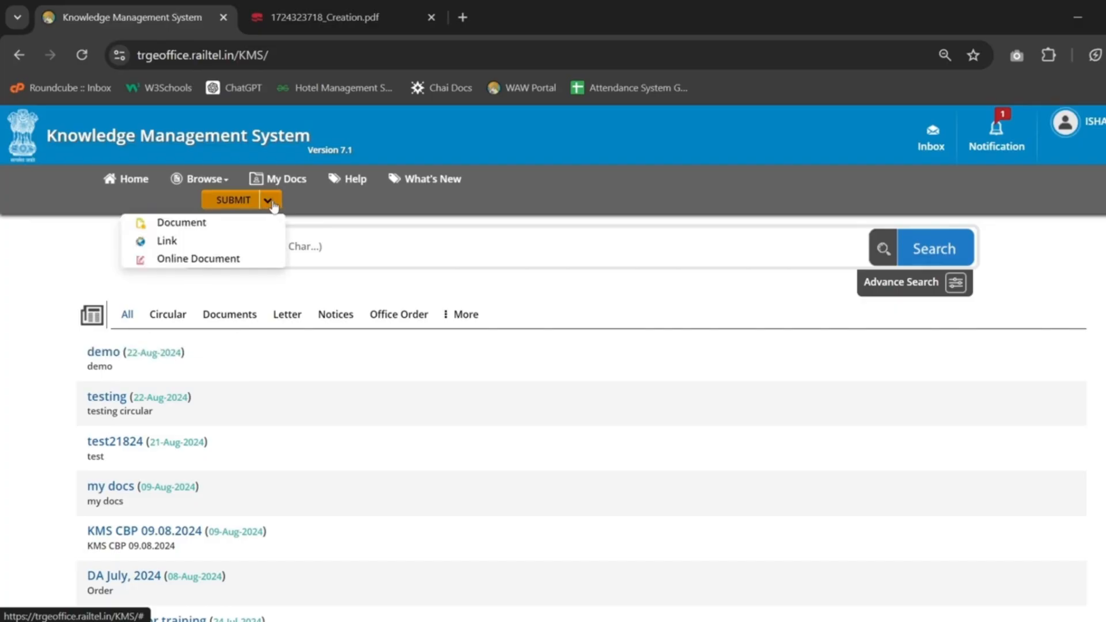
scroll(273, 207, up, 5)
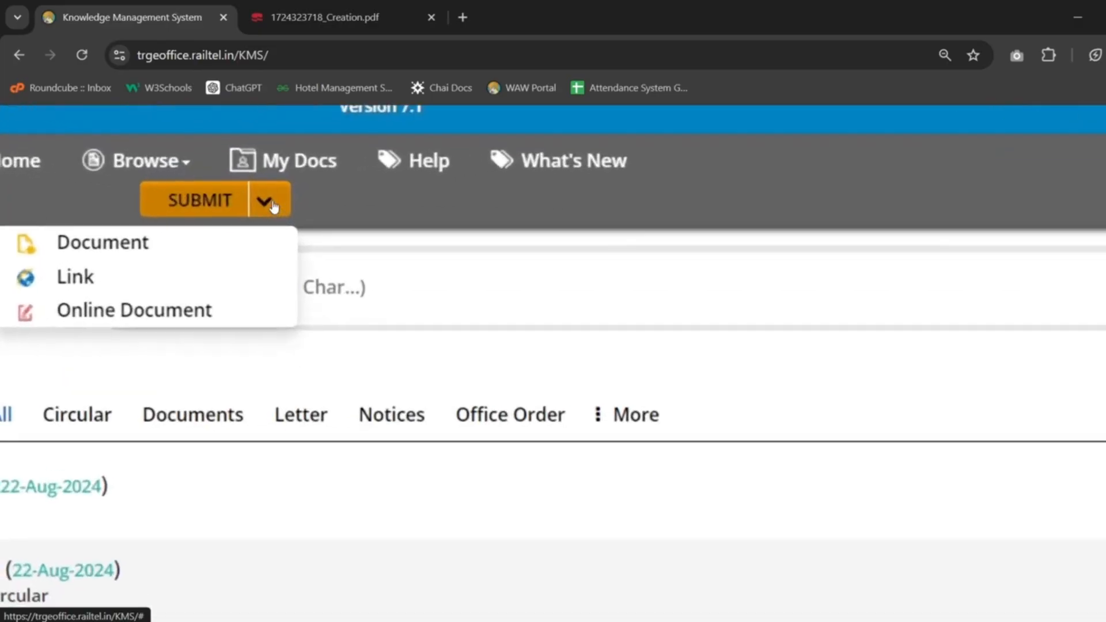
scroll(274, 207, left, 1)
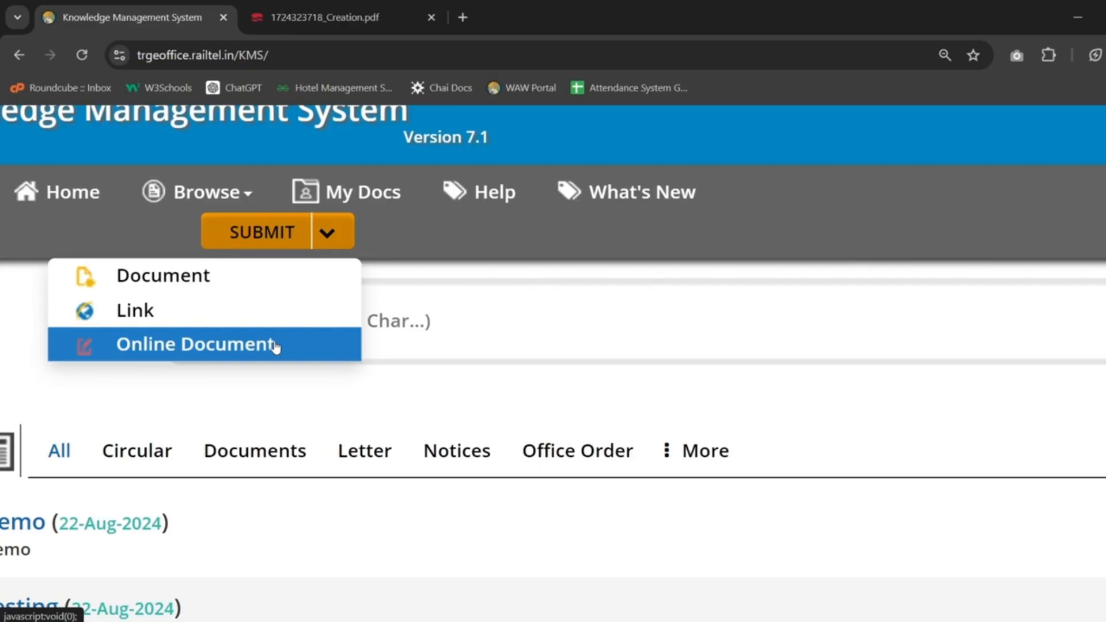
click(185, 291)
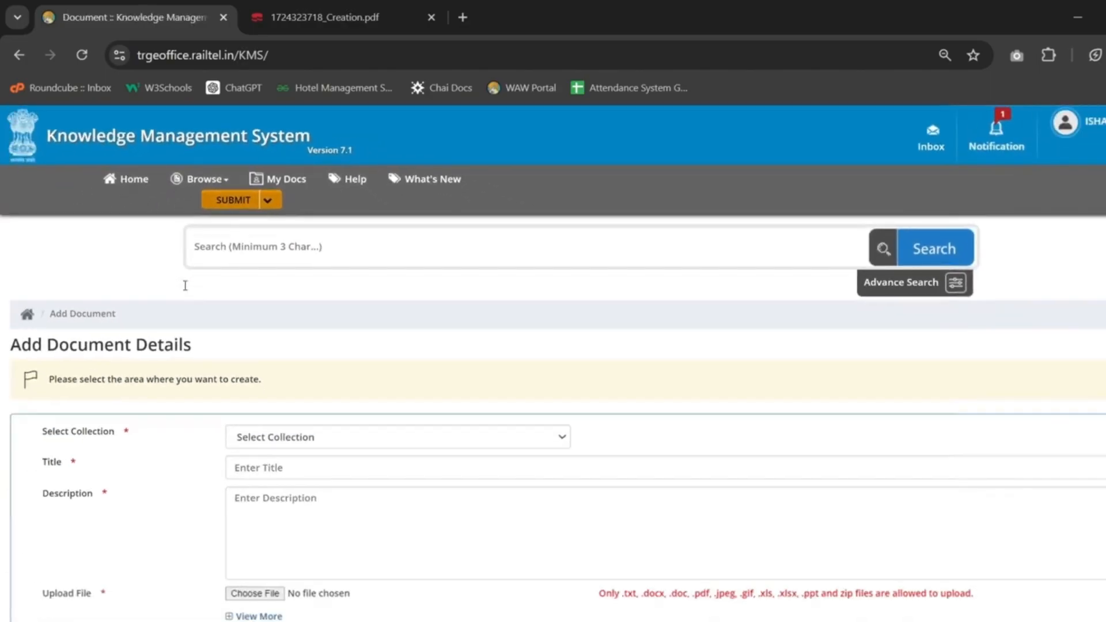
Step: Set the new document's collection to My Documents and check the upload size note for that collection
scroll(530, 451, down, 2)
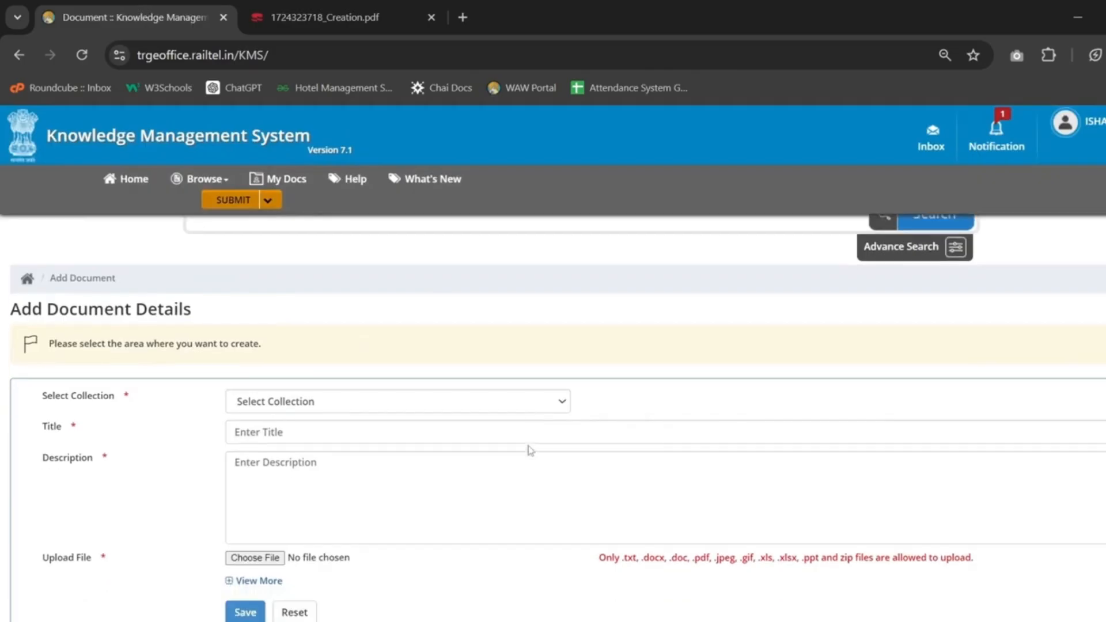
scroll(530, 451, down, 2)
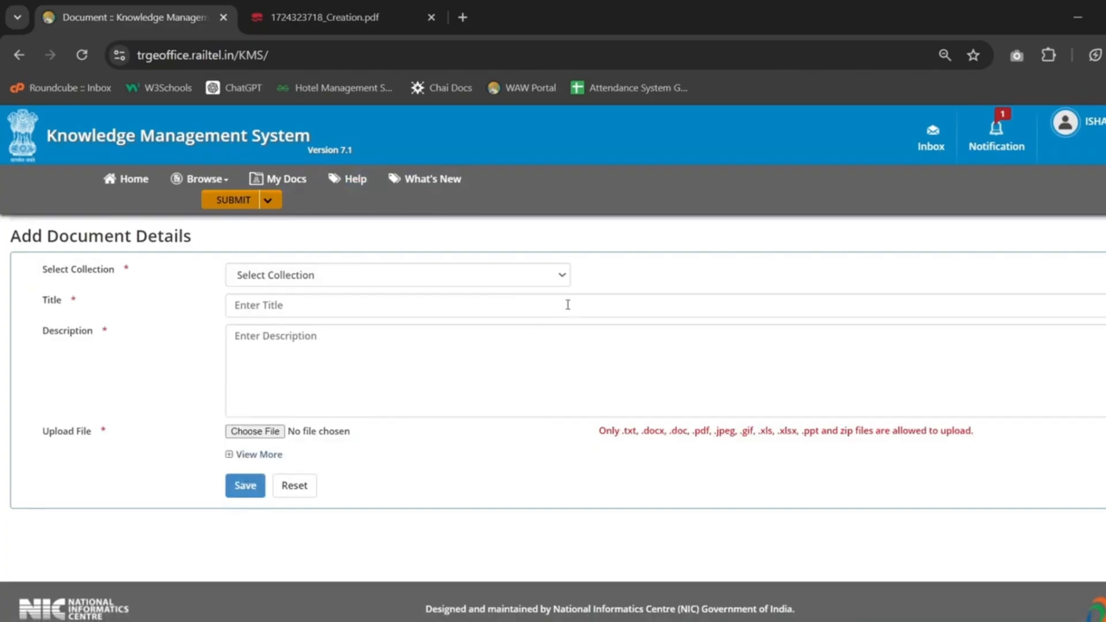
click(561, 277)
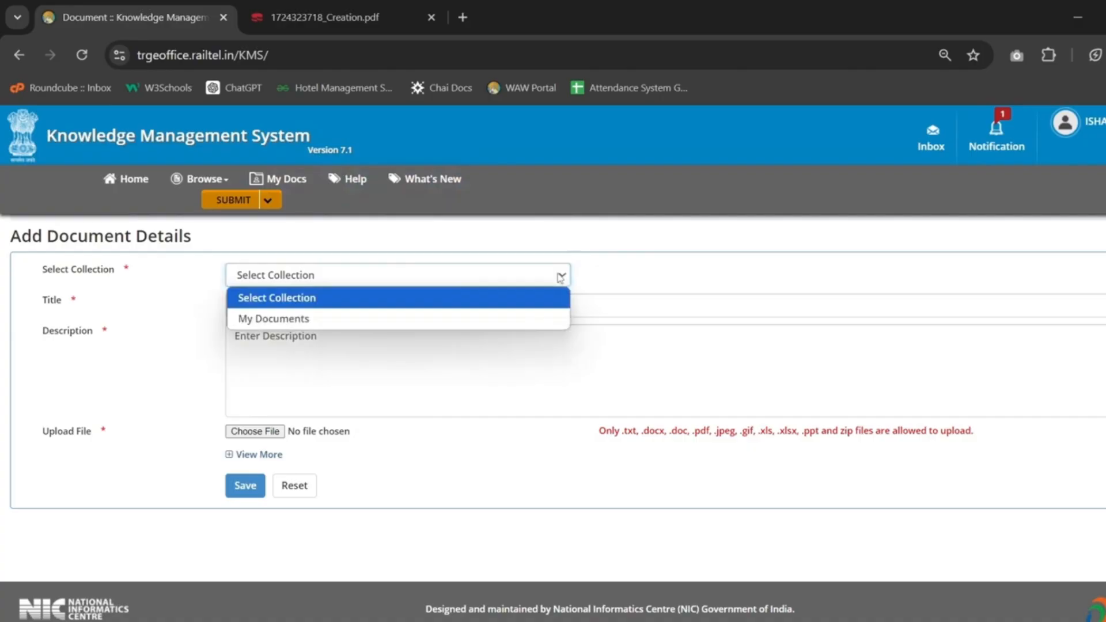
click(561, 277)
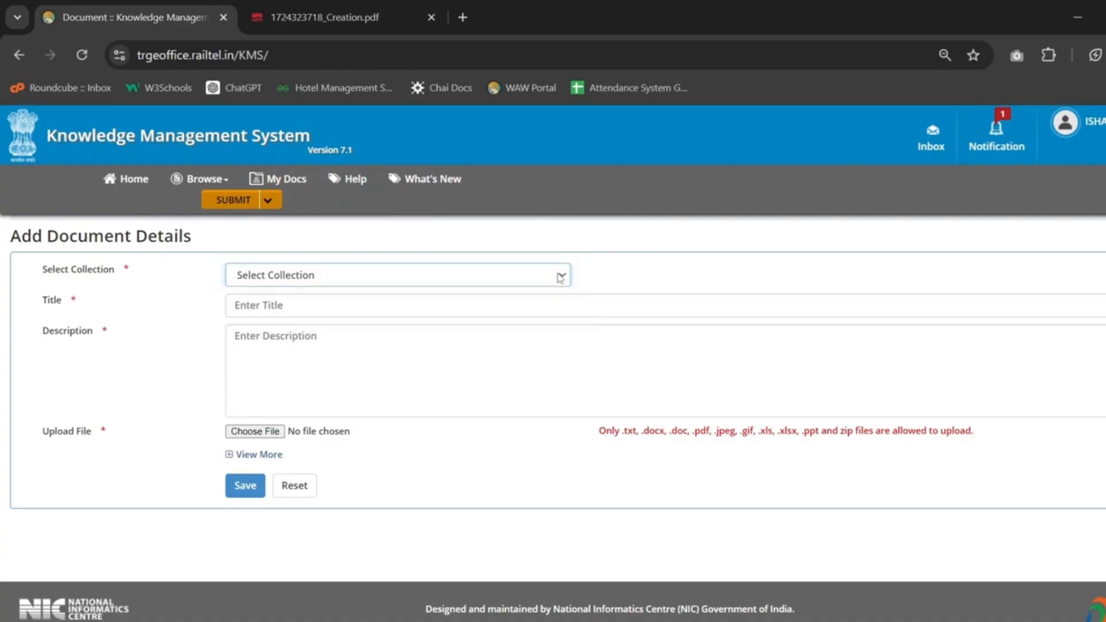
click(369, 275)
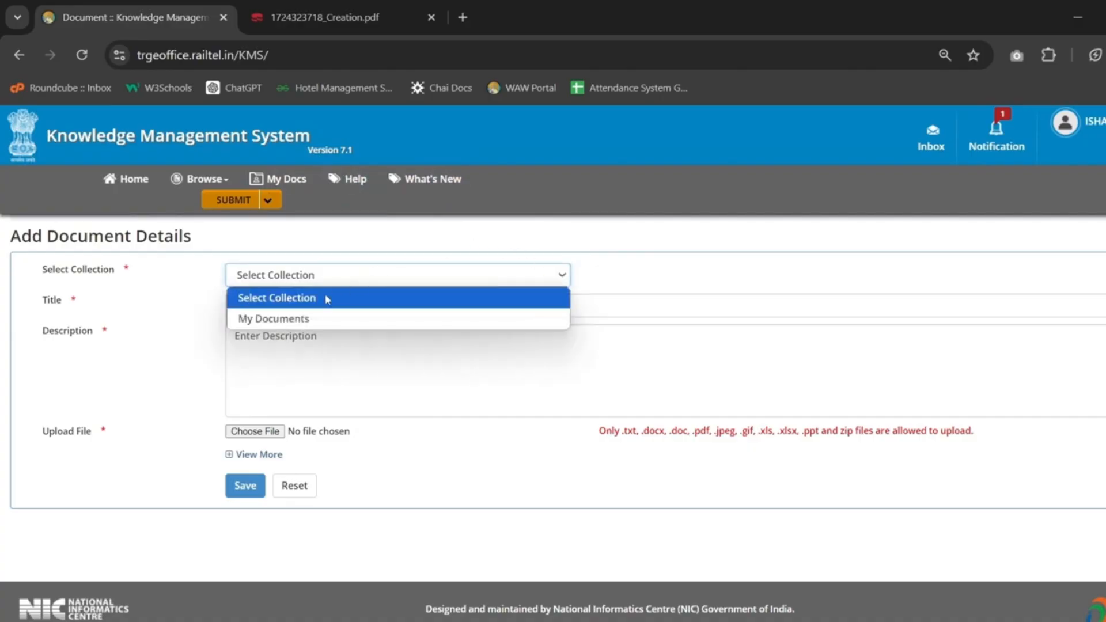
click(289, 320)
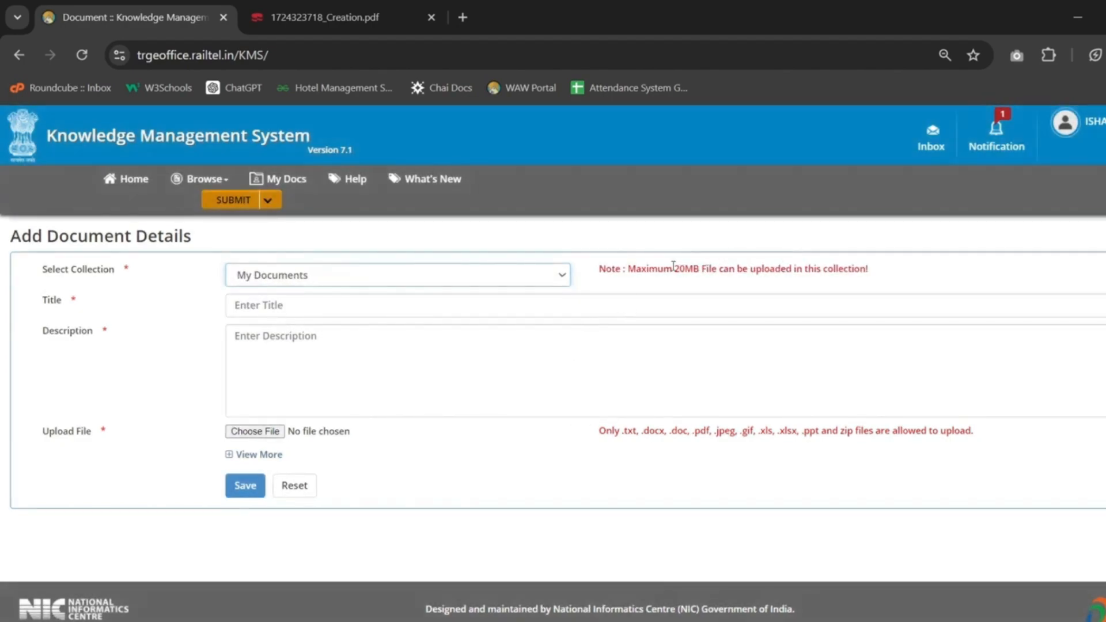
scroll(632, 268, up, 5)
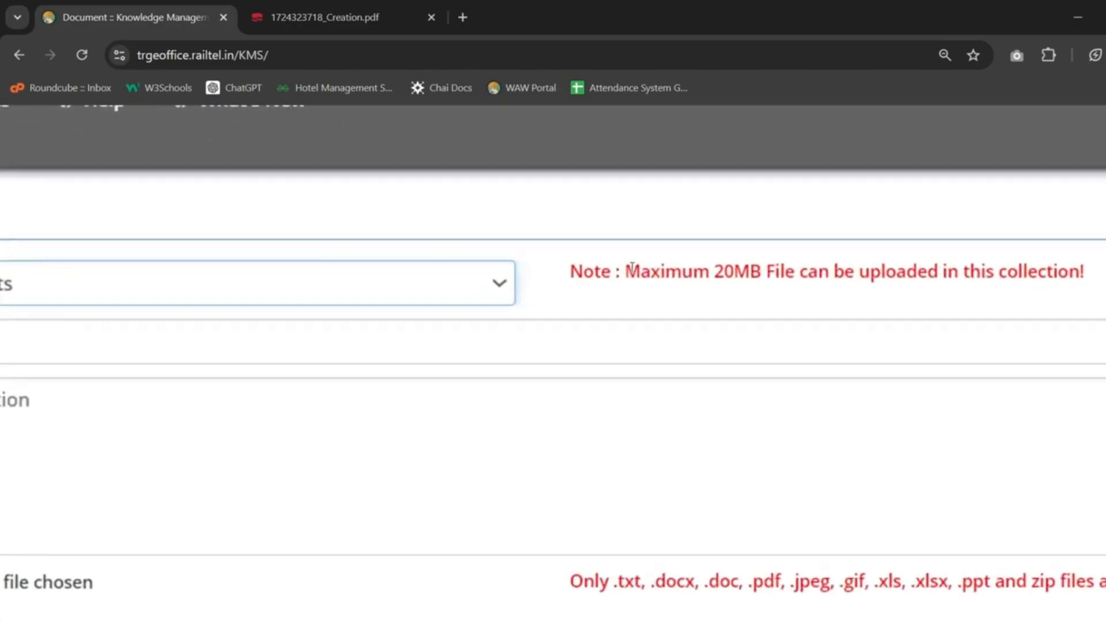
drag(627, 269, 1001, 277)
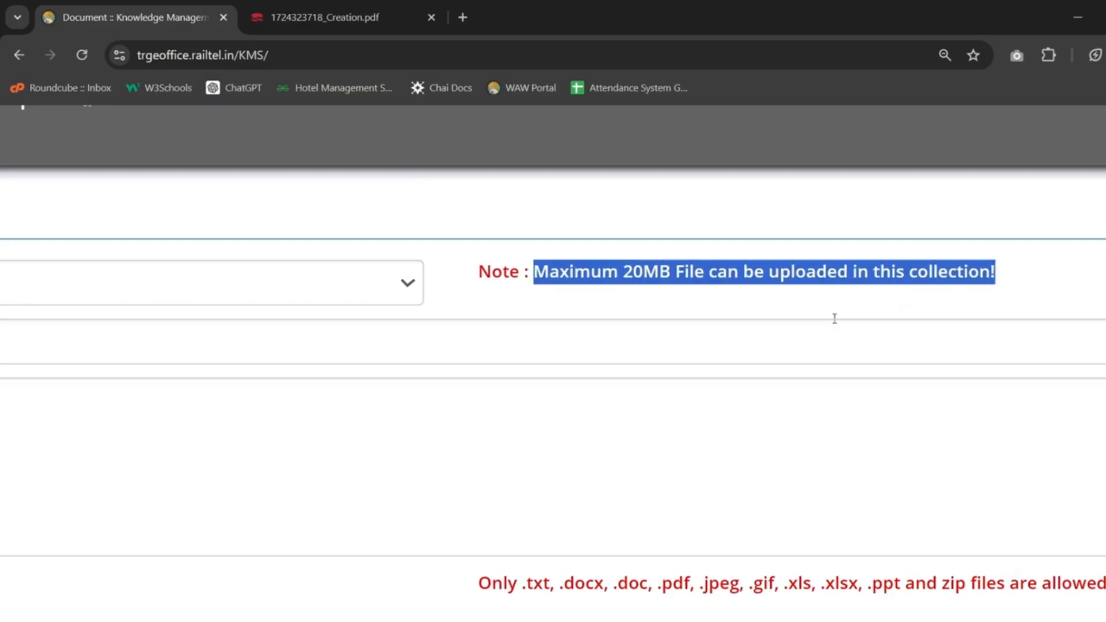
scroll(835, 319, down, 5)
scroll(835, 319, down, 1)
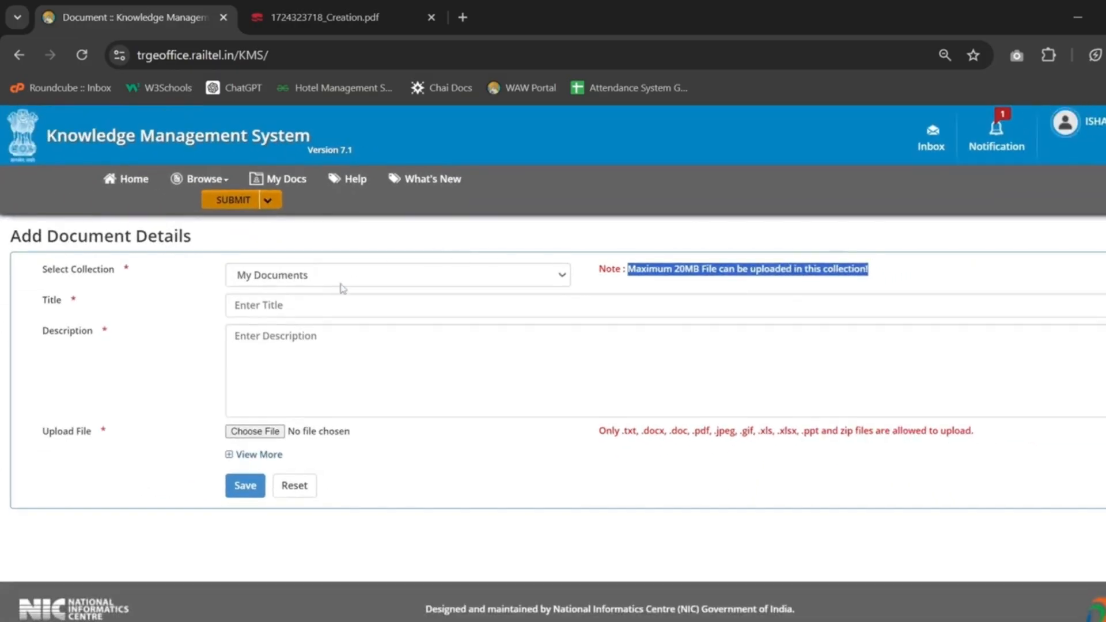
Step: Enter SAH as the document's title and CGF as its description
click(277, 305)
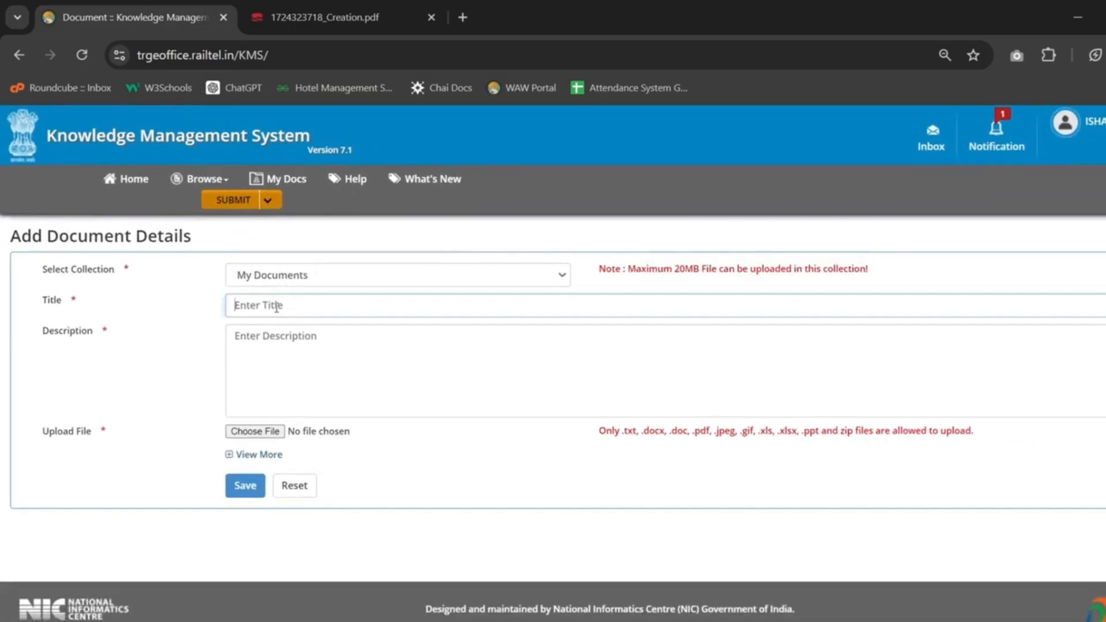
scroll(276, 305, up, 2)
scroll(276, 306, left, 3)
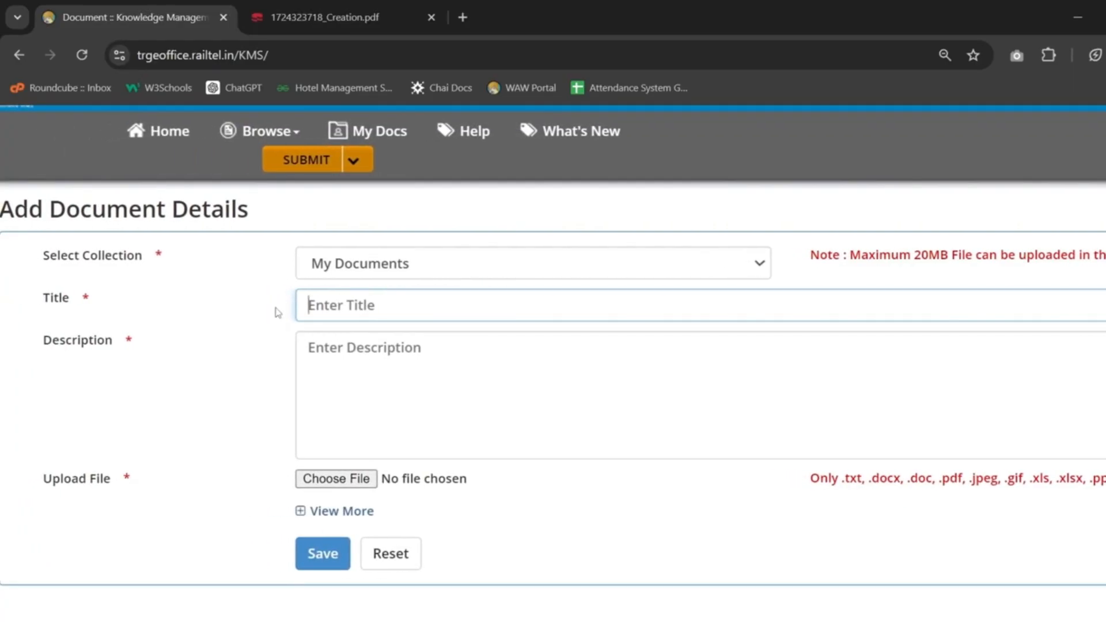
text(G)
key(BackSpace)
text(SAH)
click(372, 362)
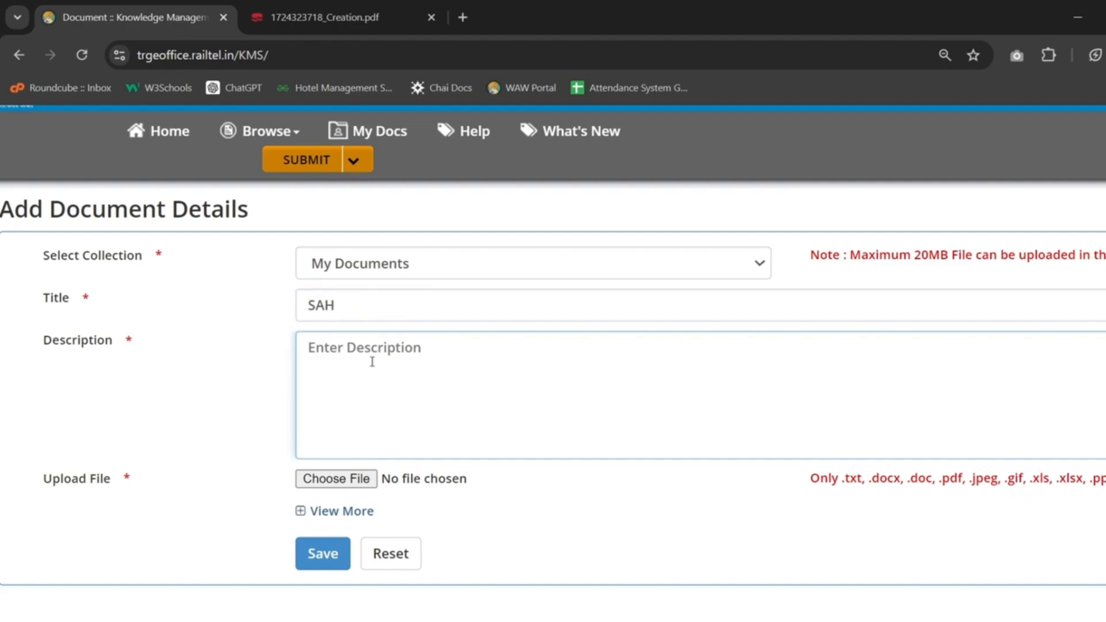
text(CGF)
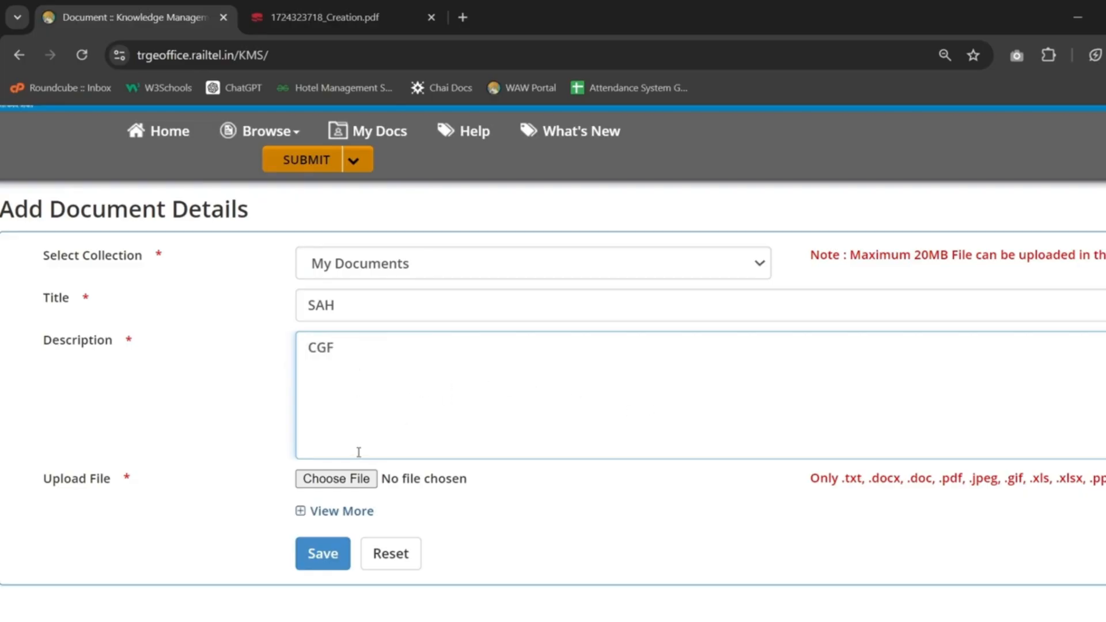
Step: Examine the note on which file types are allowed for the document upload
scroll(588, 485, down, 1)
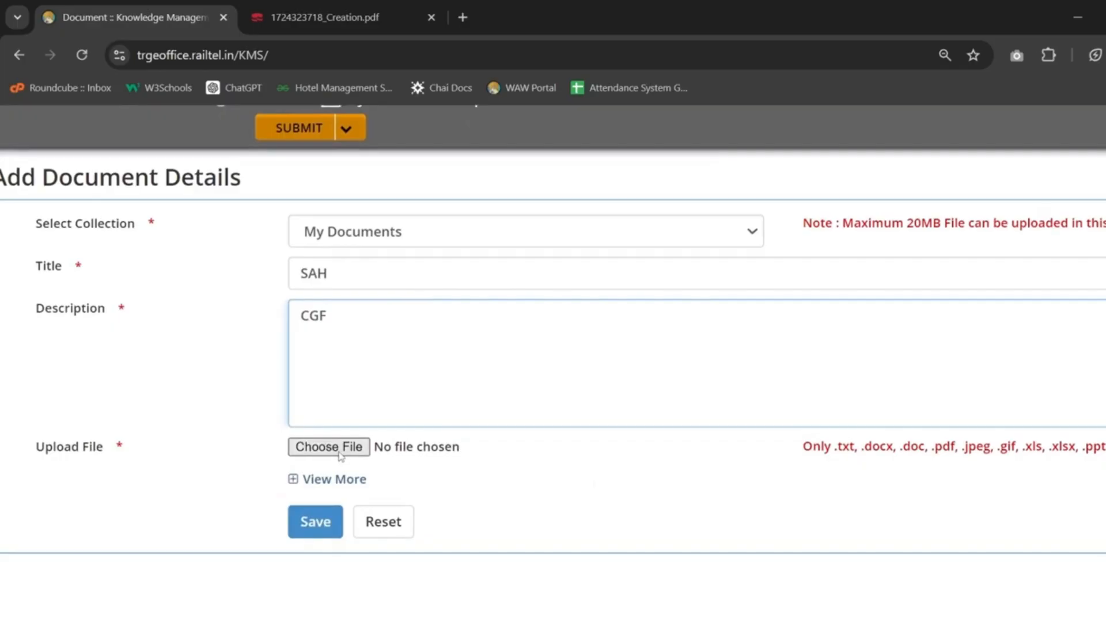
scroll(732, 447, right, 5)
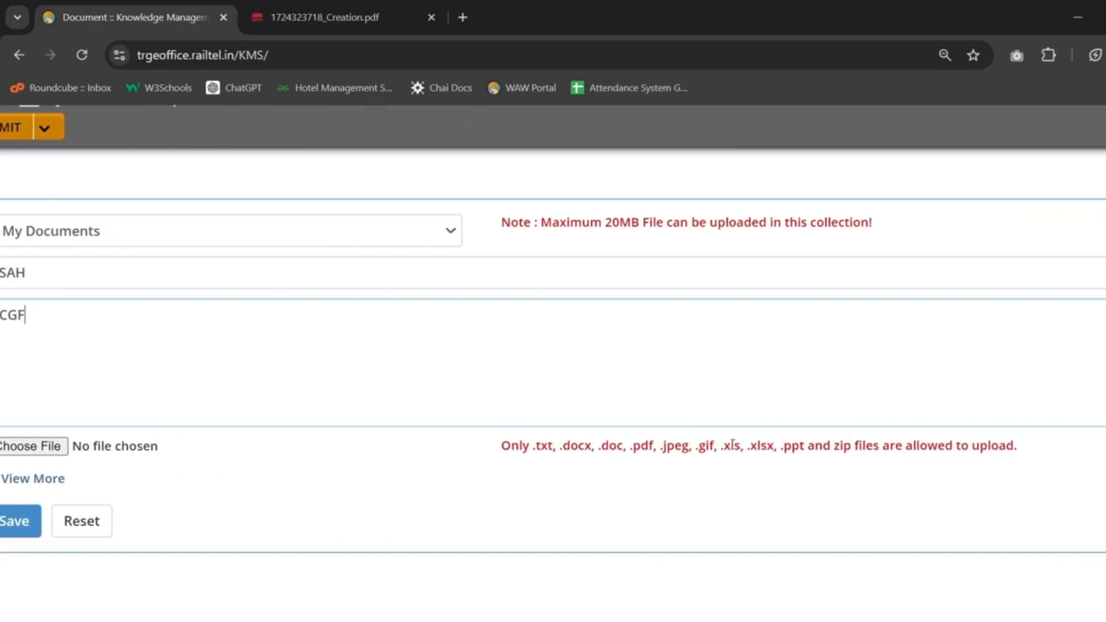
scroll(615, 427, right, 2)
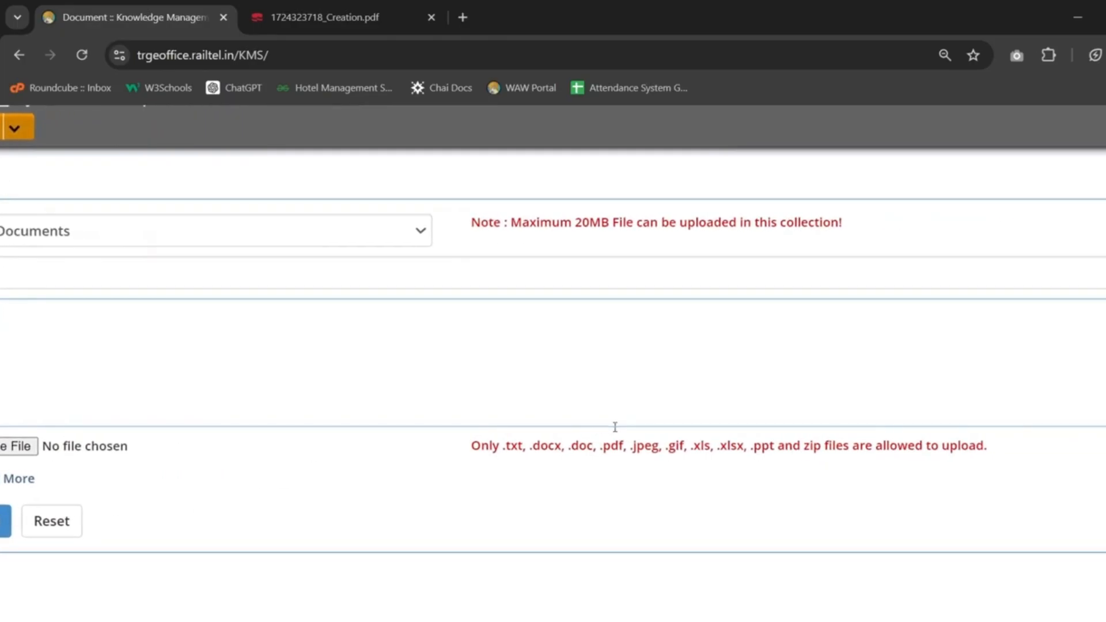
ctrl+scroll(521, 444, up, 3)
ctrl+scroll(521, 440, up, 2)
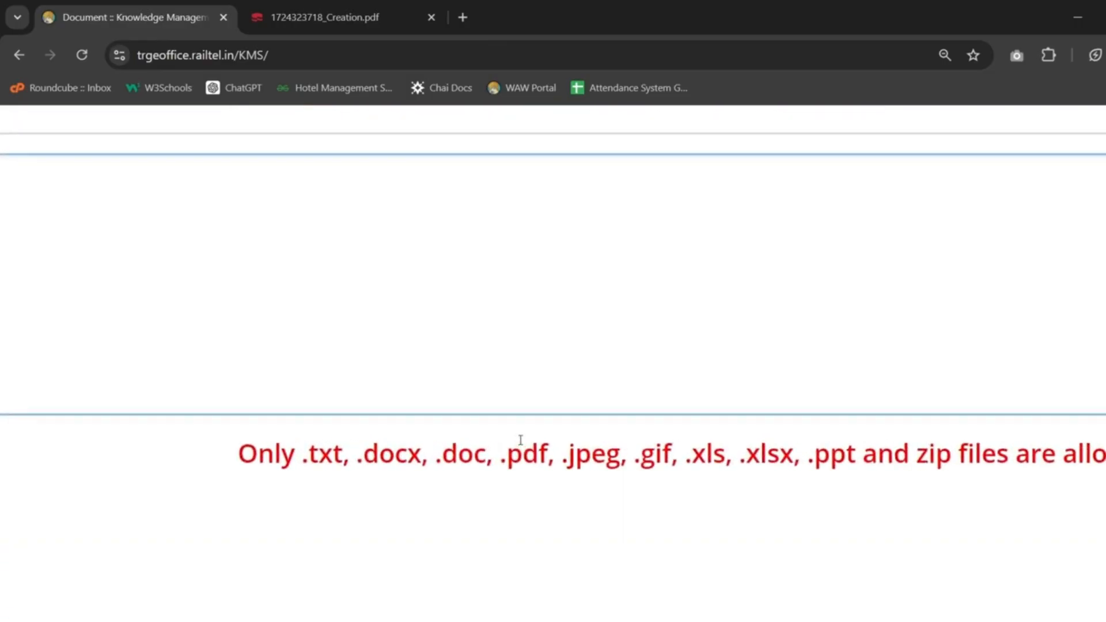
scroll(521, 440, down, 2)
scroll(521, 440, right, 3)
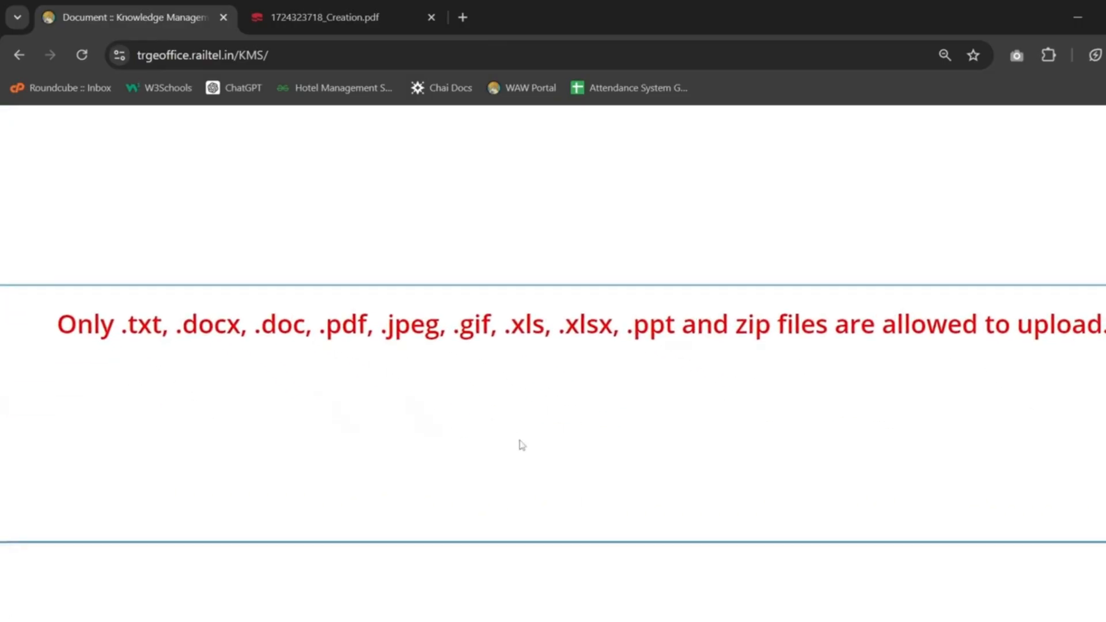
ctrl+scroll(521, 444, down, 2)
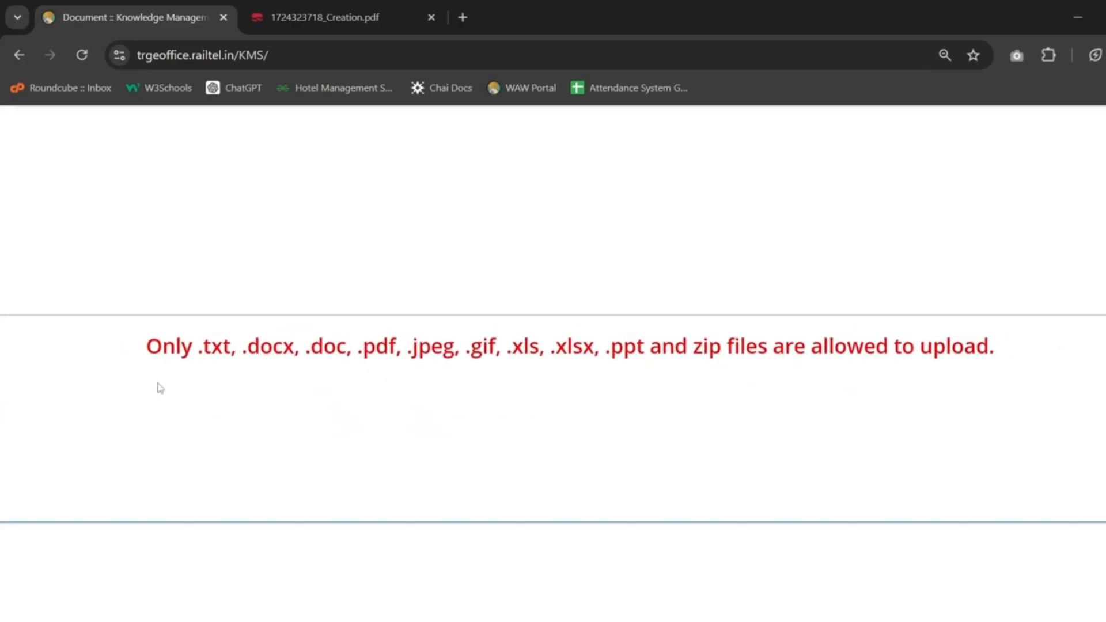
drag(142, 347, 1014, 367)
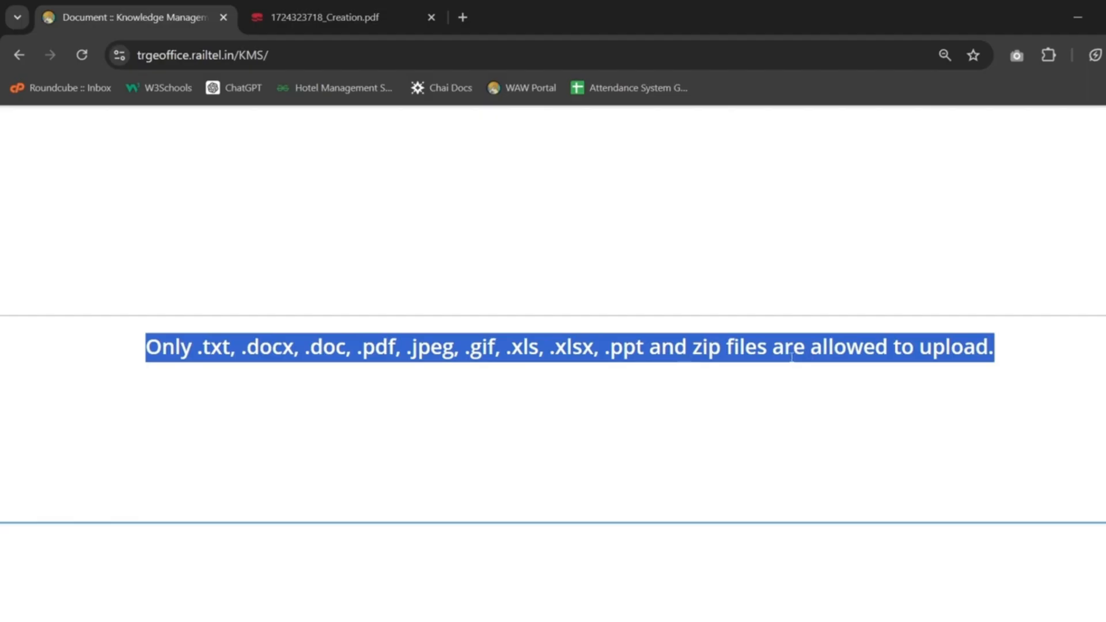
key(ctrl+minus)
key(ctrl+minus)
key(ctrl+minus)
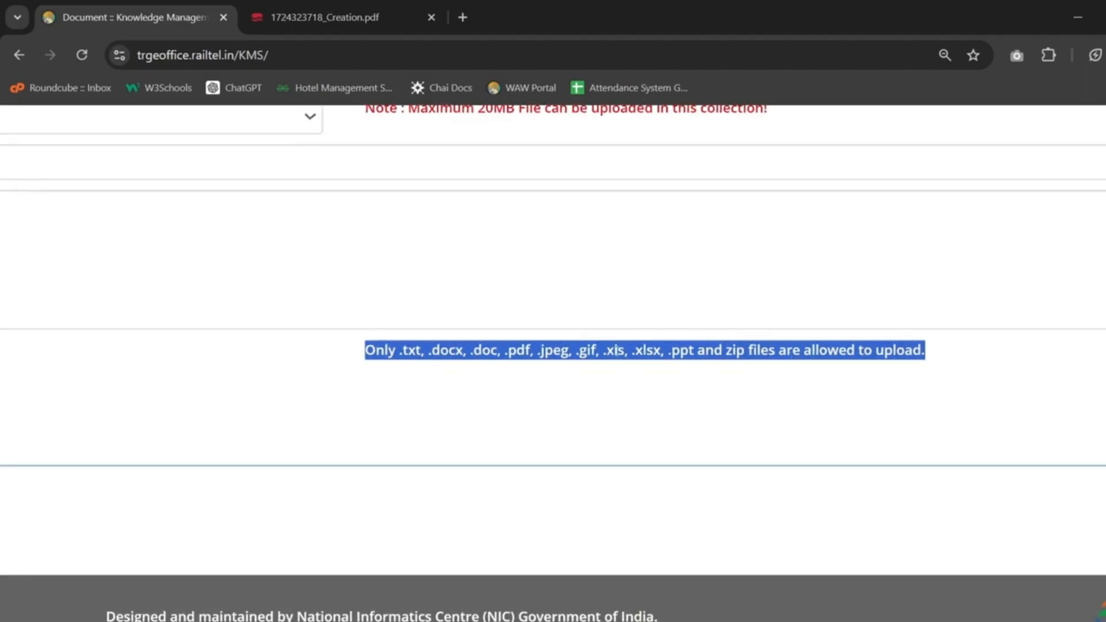
scroll(617, 350, left, 6)
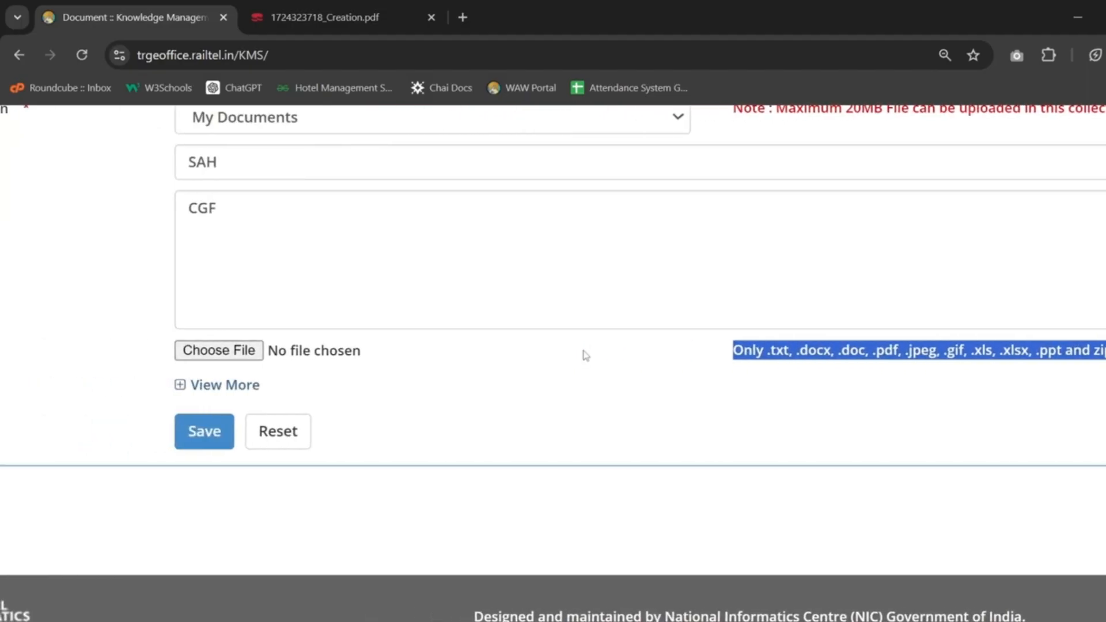
scroll(585, 354, up, 3)
scroll(585, 354, left, 3)
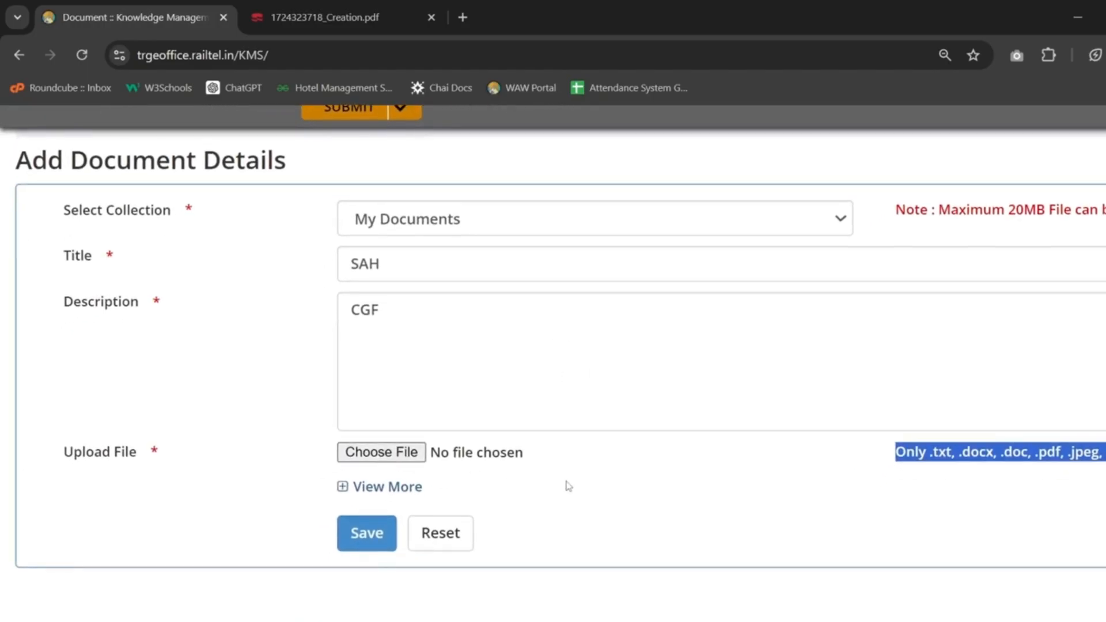
click(611, 468)
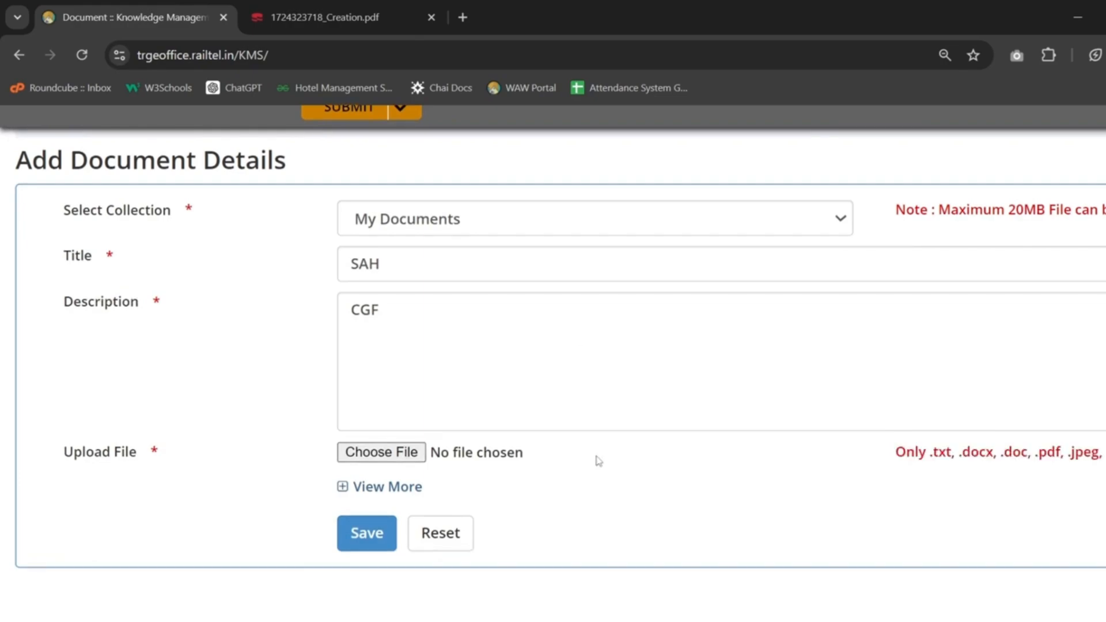
Step: Attach the PDF "icici bank credit crad benefits" from the Downloads folder as the document's upload file
click(380, 455)
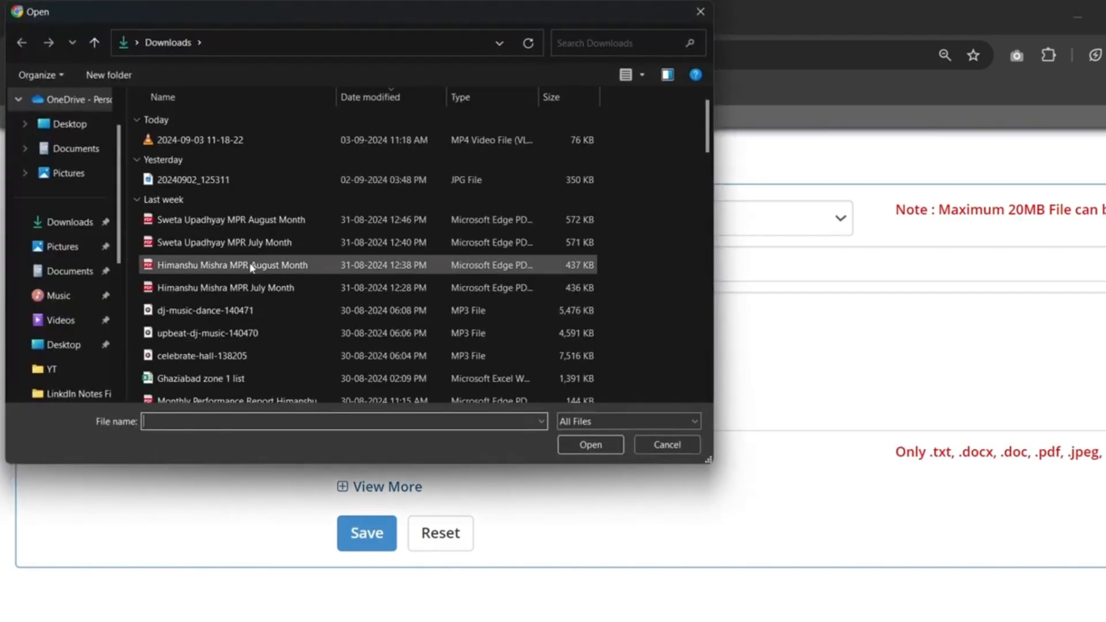
scroll(240, 269, down, 7)
scroll(239, 268, up, 3)
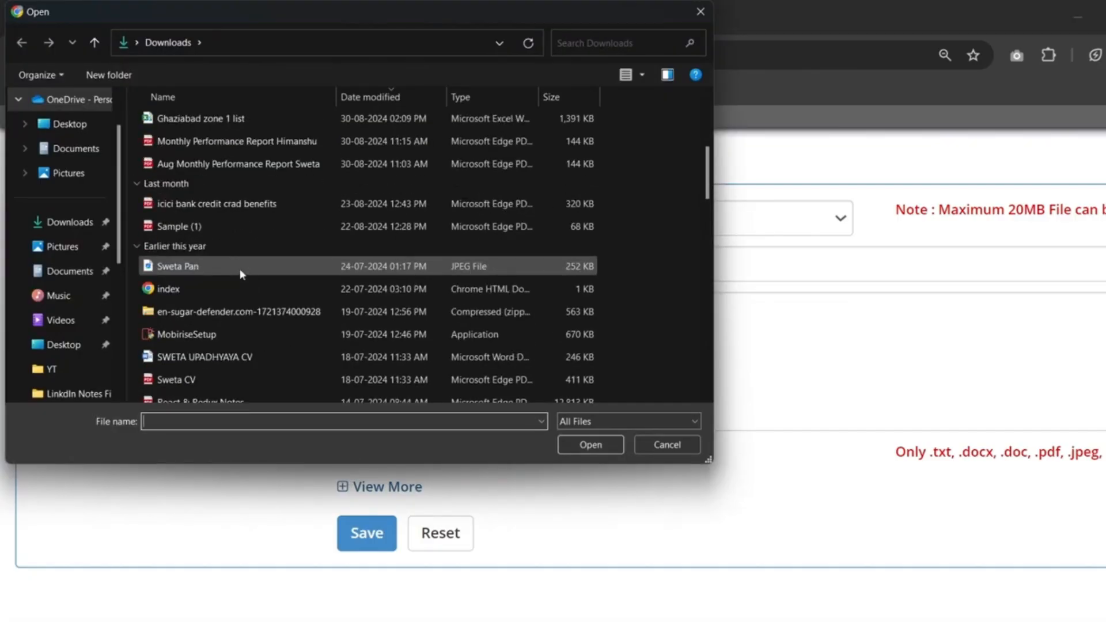
click(203, 206)
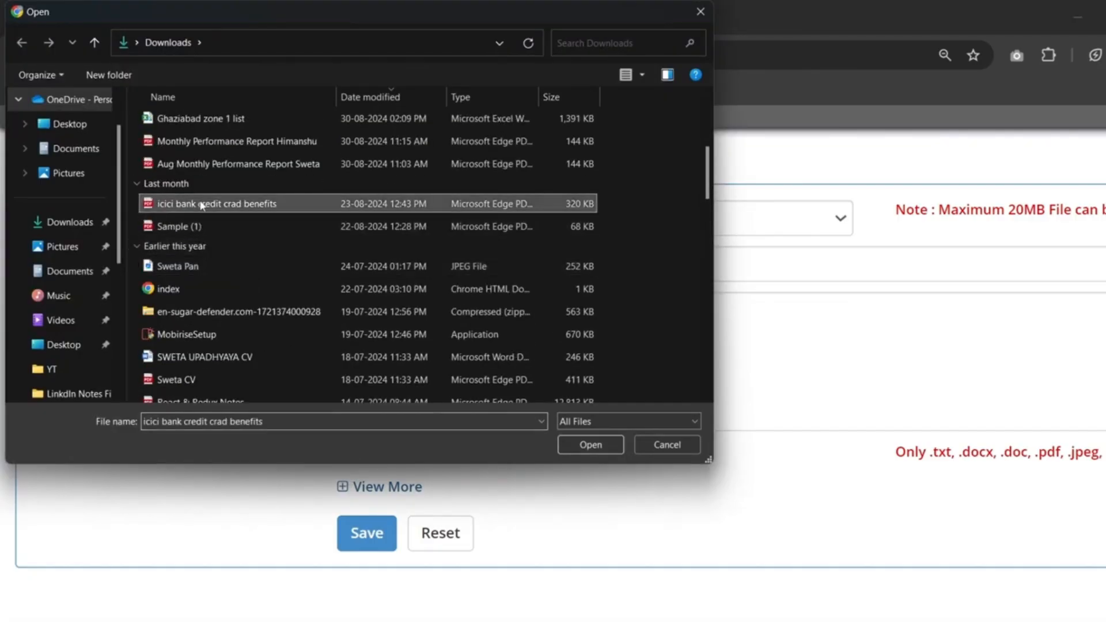
click(610, 443)
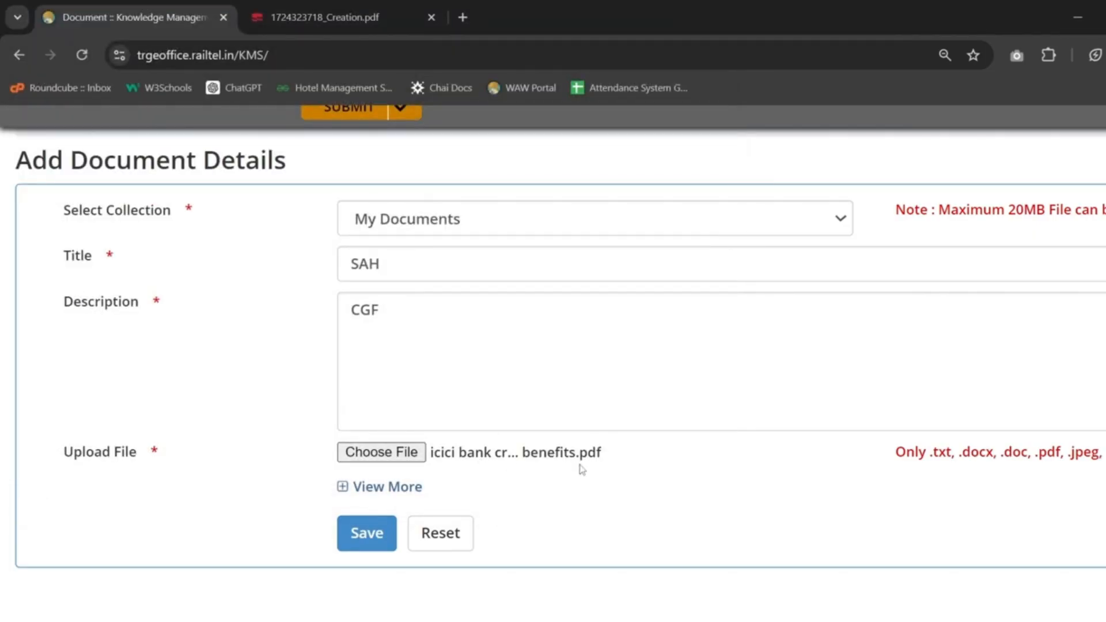
Step: Save the new document's details and check the document's current state on the viewing rights page
click(369, 536)
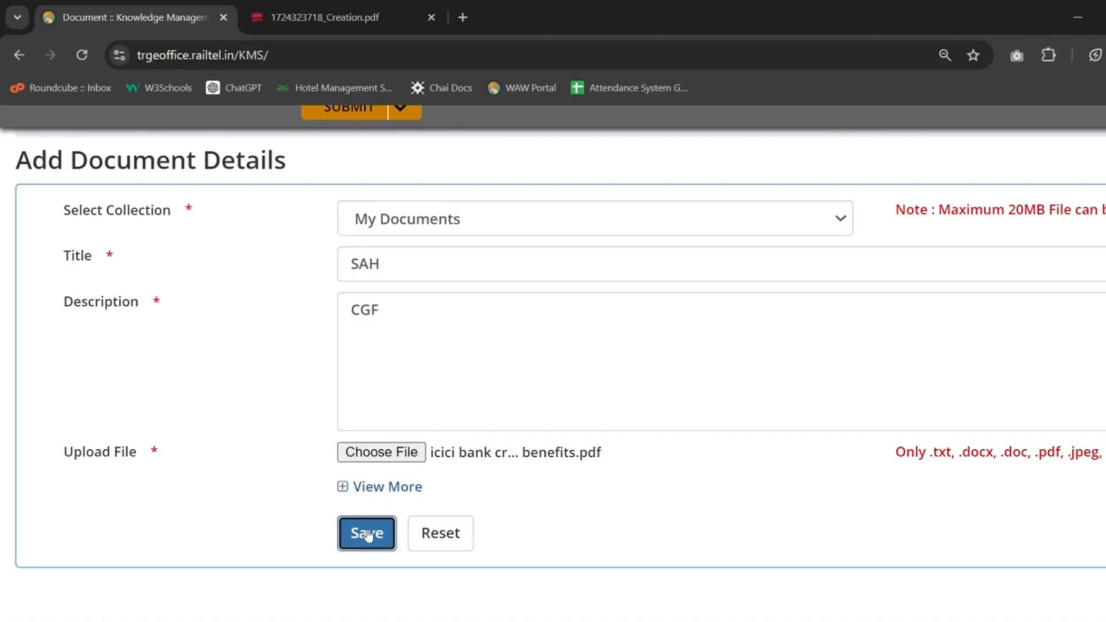
scroll(369, 536, down, 3)
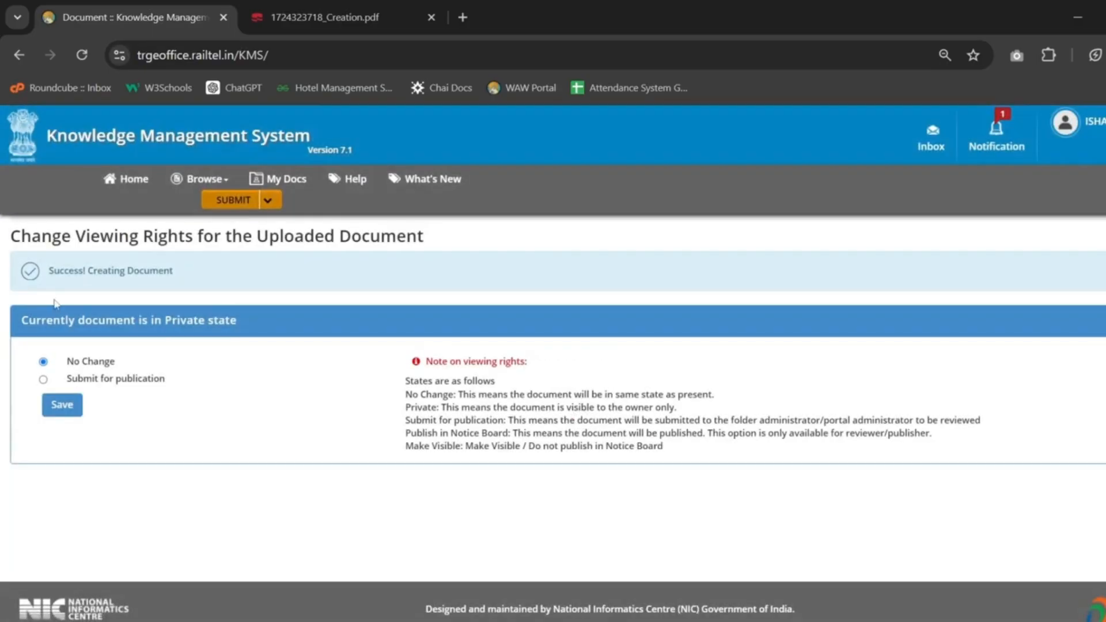
scroll(128, 437, up, 5)
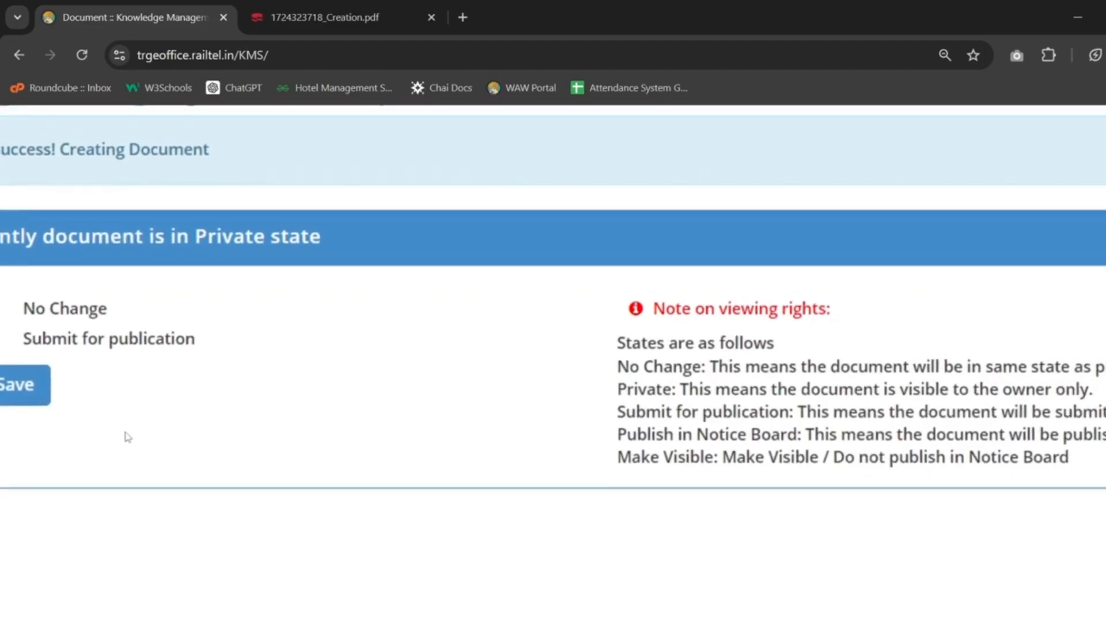
scroll(128, 438, left, 1)
scroll(128, 437, right, 1)
scroll(127, 434, up, 1)
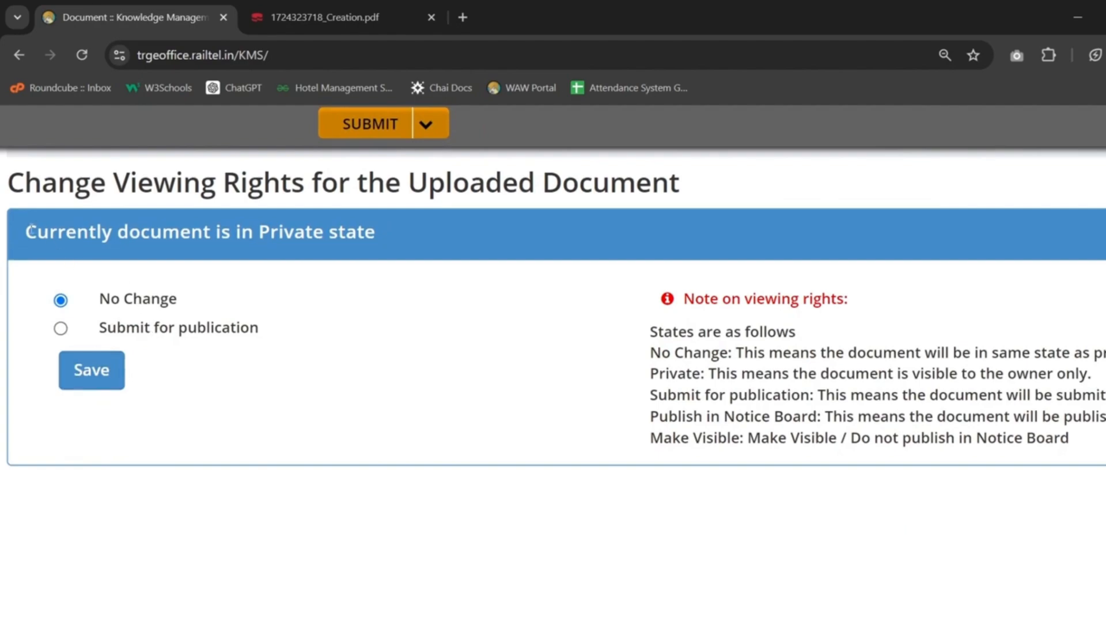
drag(26, 229, 386, 254)
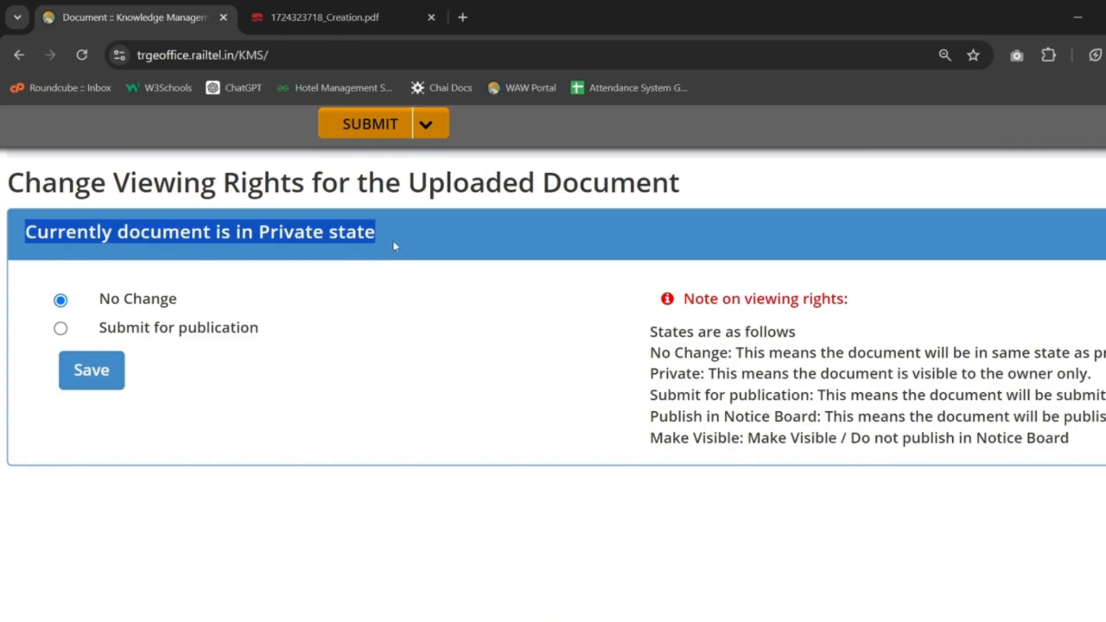
click(393, 240)
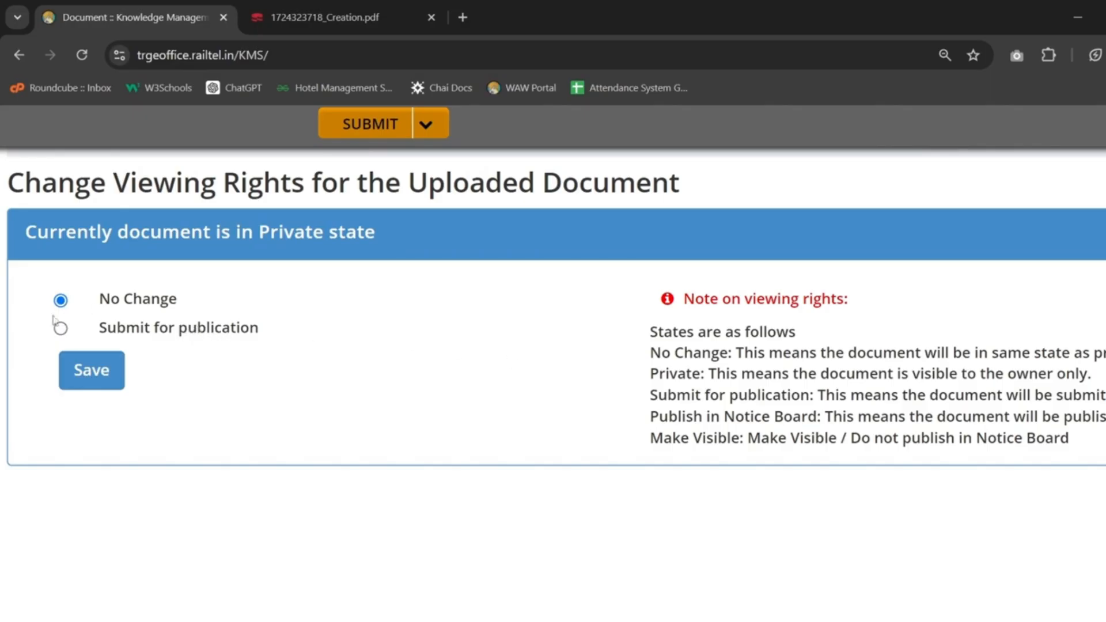
Step: Set the uploaded document's viewing rights to Submit for publication and save the change
click(62, 329)
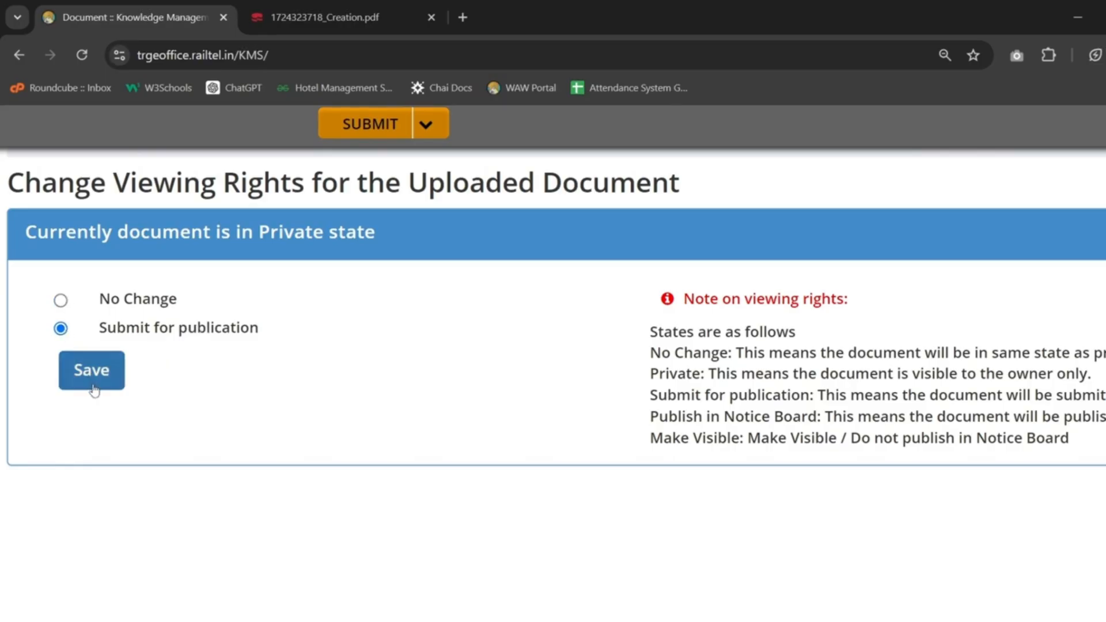
click(118, 383)
Step: Look through the full list of published documents on the home page for the submitted document
scroll(340, 407, up, 4)
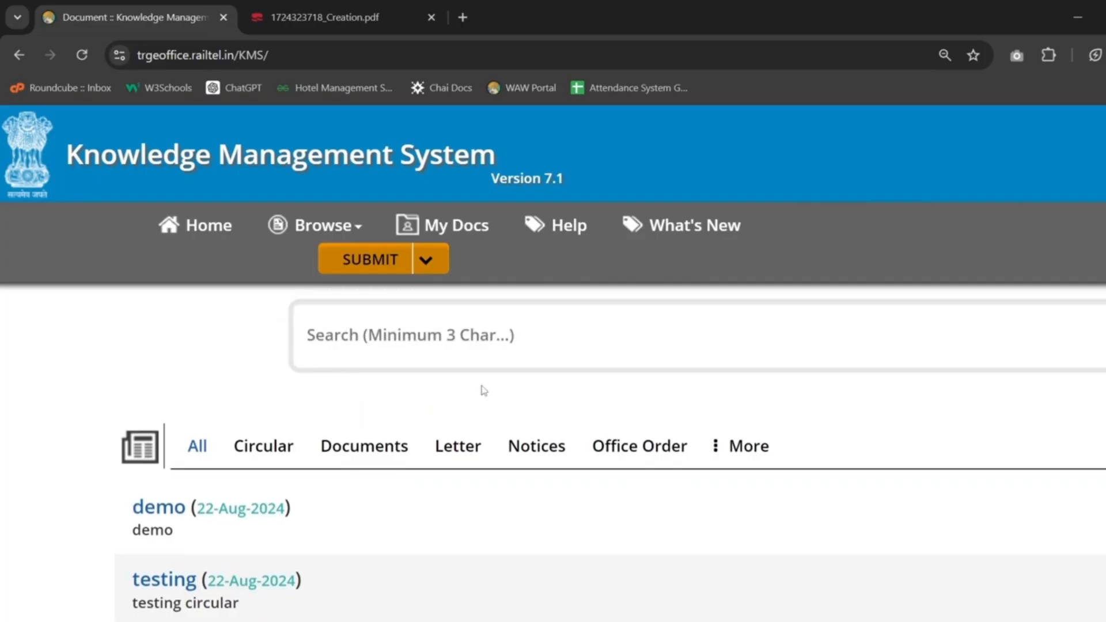
scroll(484, 391, down, 1)
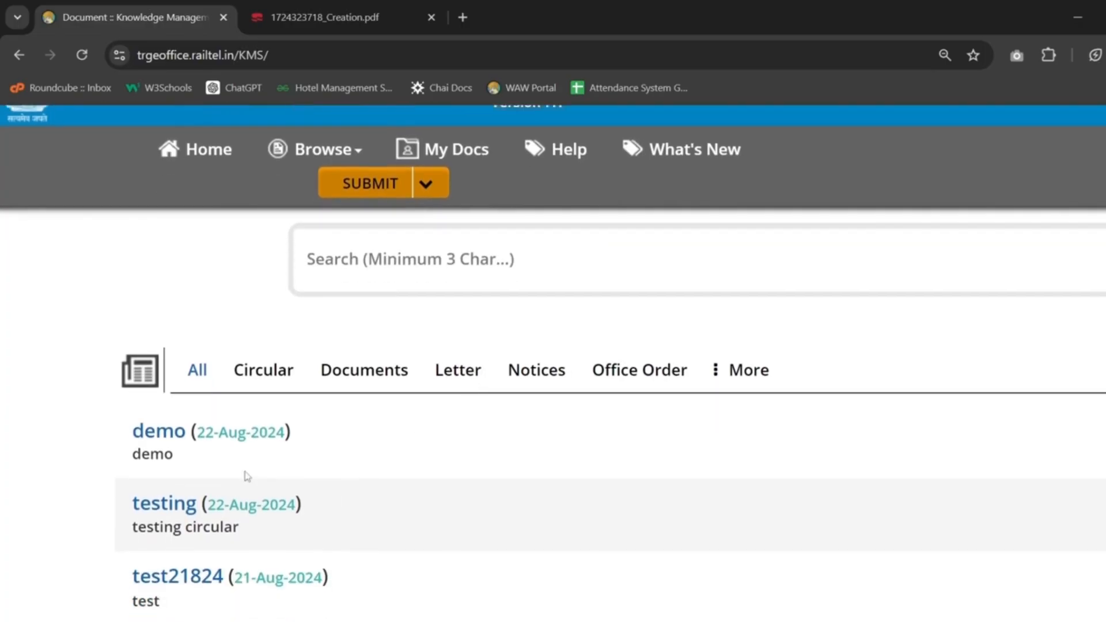
scroll(230, 514, down, 2)
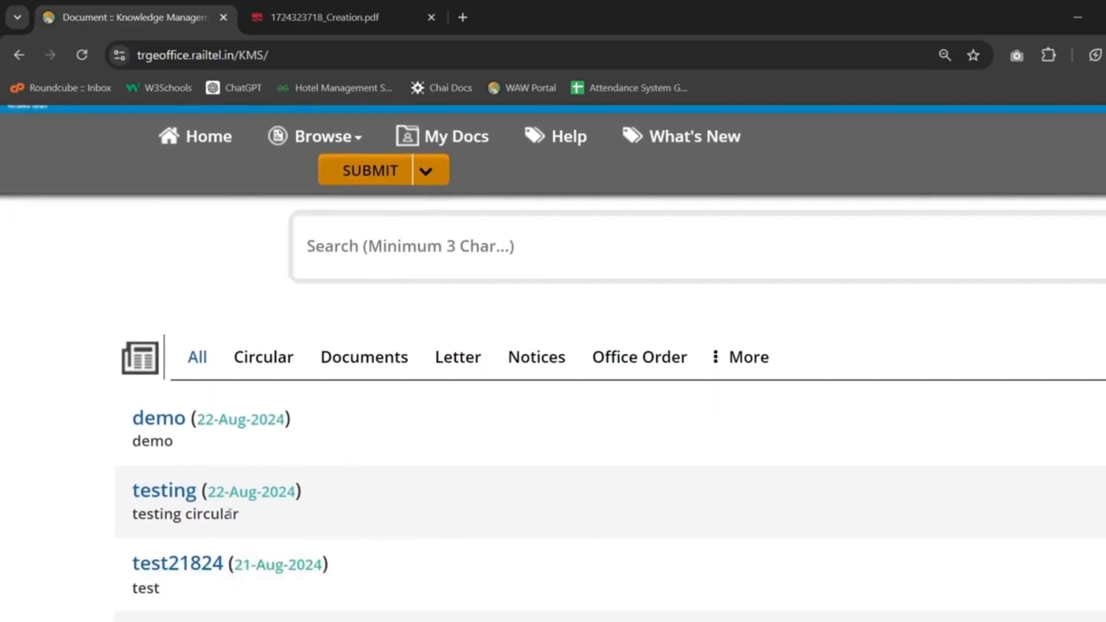
scroll(230, 514, down, 3)
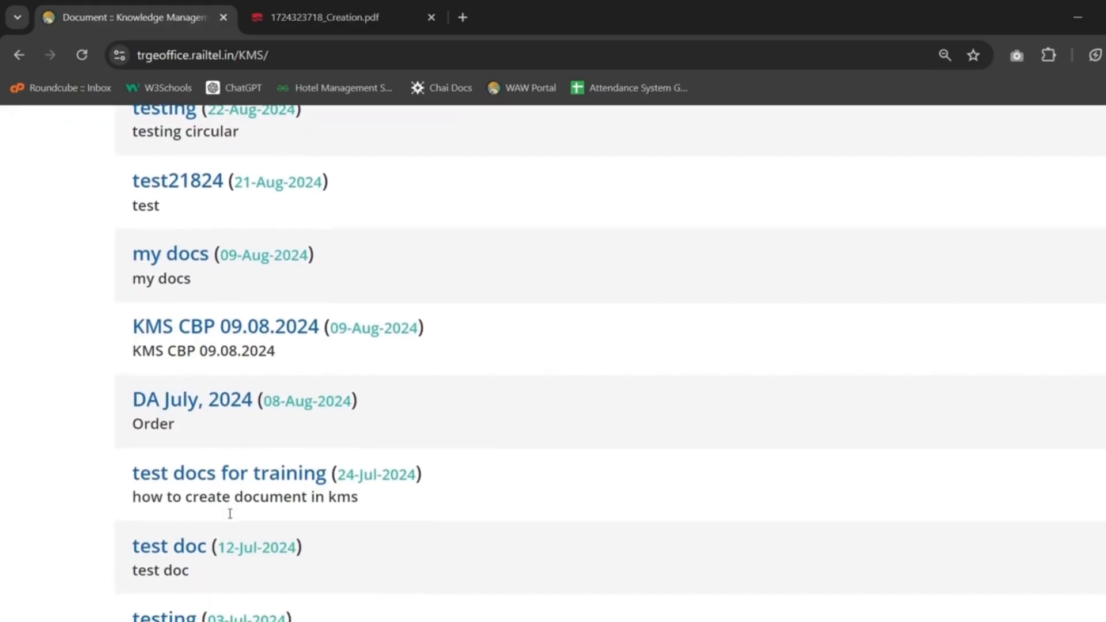
scroll(230, 513, down, 1)
scroll(230, 513, down, 9)
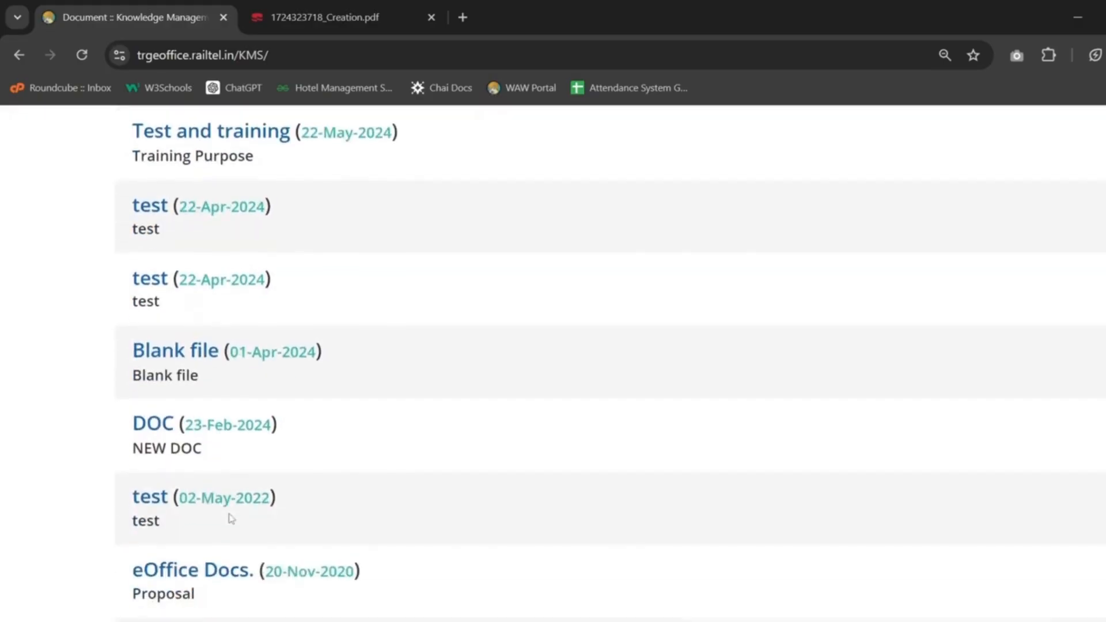
scroll(230, 519, up, 15)
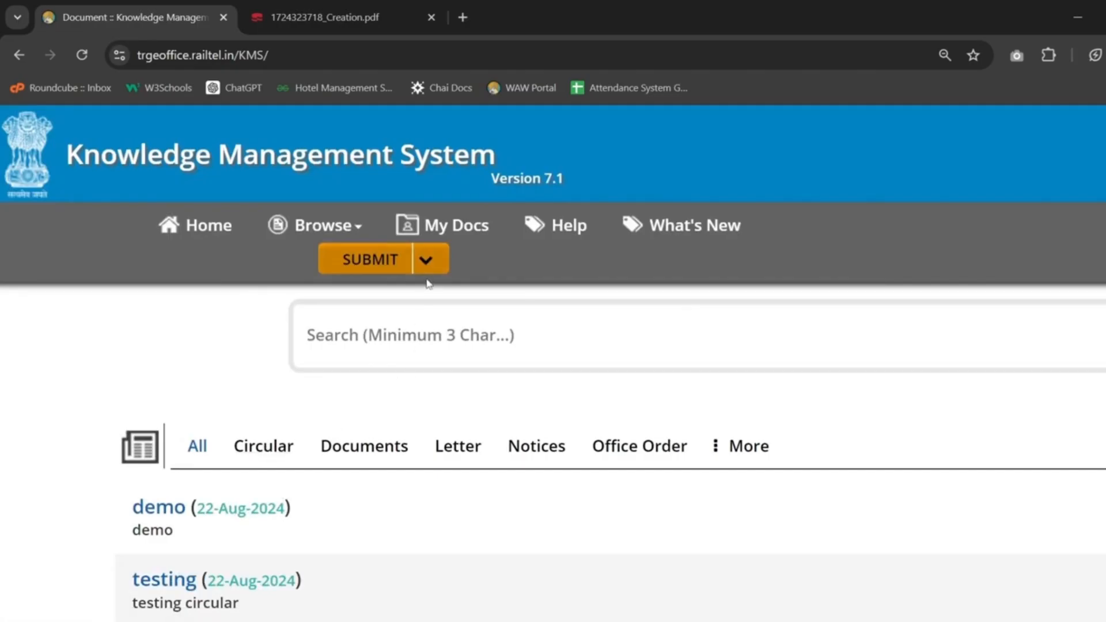
Step: Open My Docs and look over the list of own documents
click(470, 231)
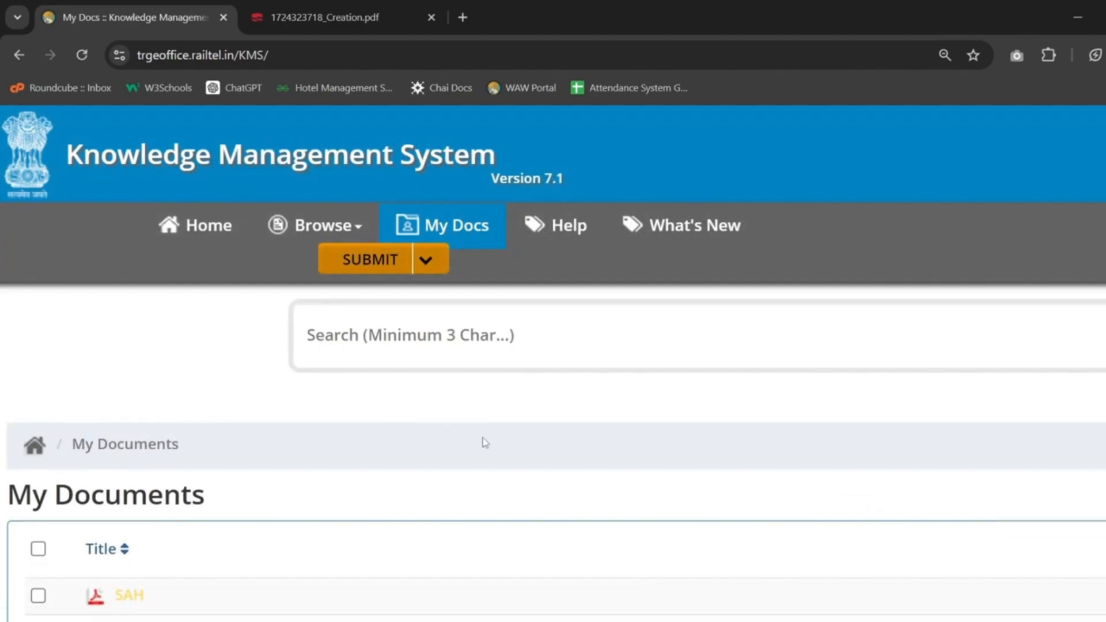
key(ctrl+minus)
key(ctrl+minus)
key(ctrl+minus)
key(ctrl+minus)
key(ctrl+minus)
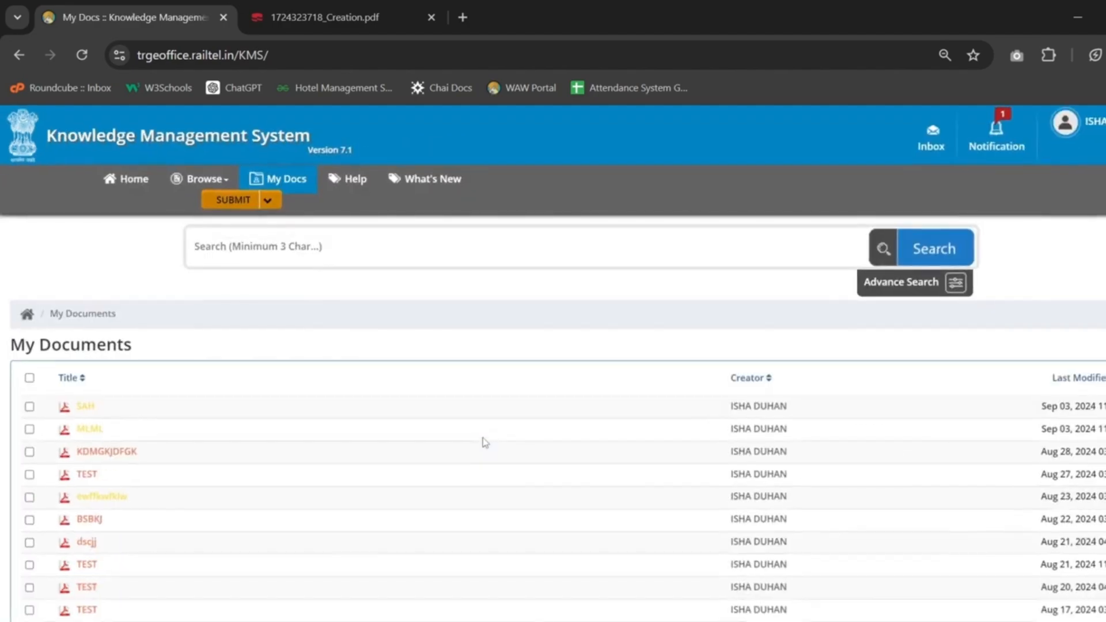
scroll(485, 442, down, 1)
scroll(481, 443, up, 2)
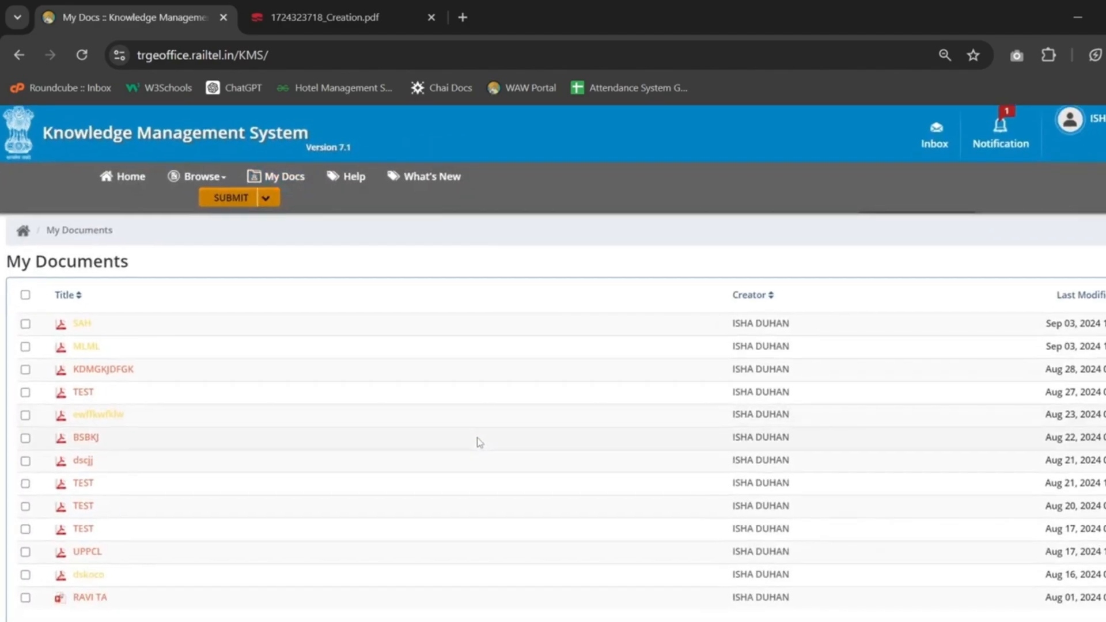
scroll(480, 443, left, 2)
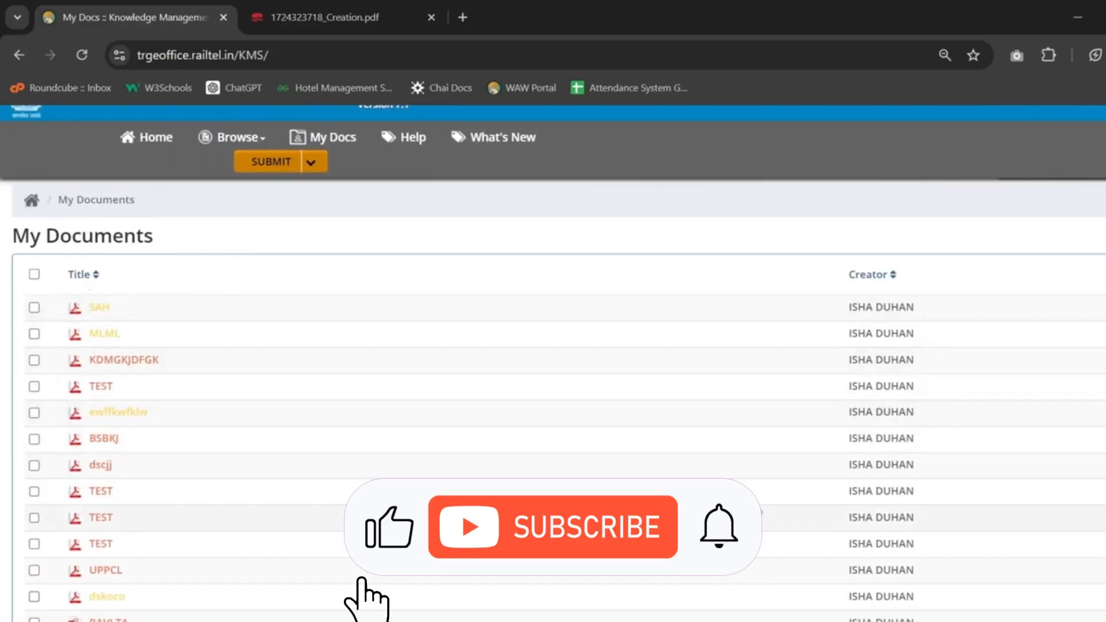
Step: Check the creator and last modified date of the first document in My Documents
scroll(765, 444, right, 1)
scroll(765, 443, right, 4)
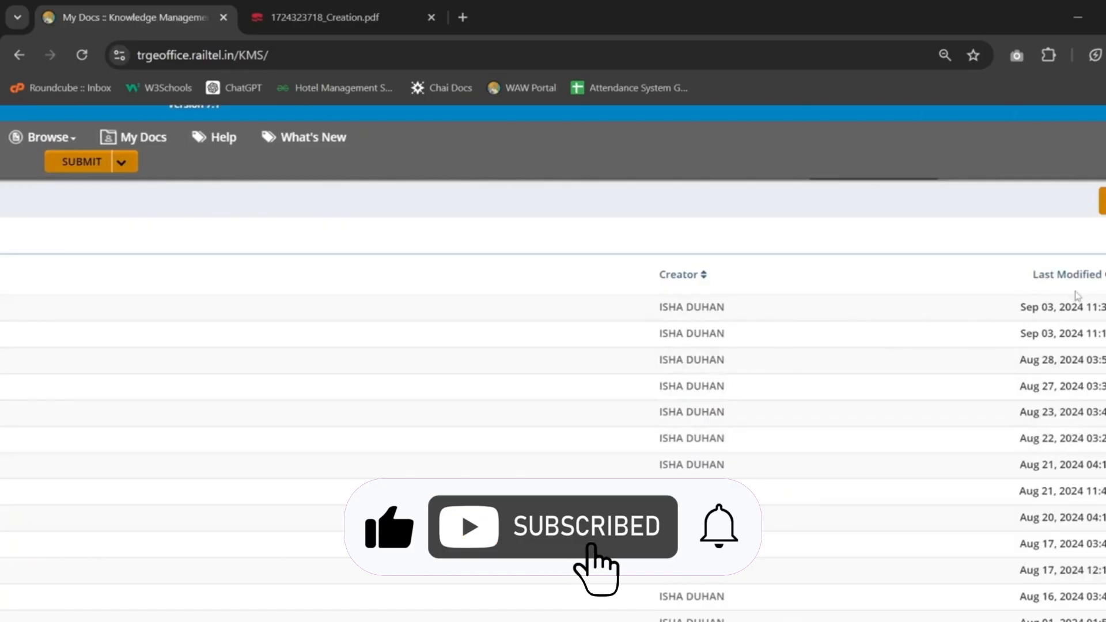
drag(1009, 306, 1105, 306)
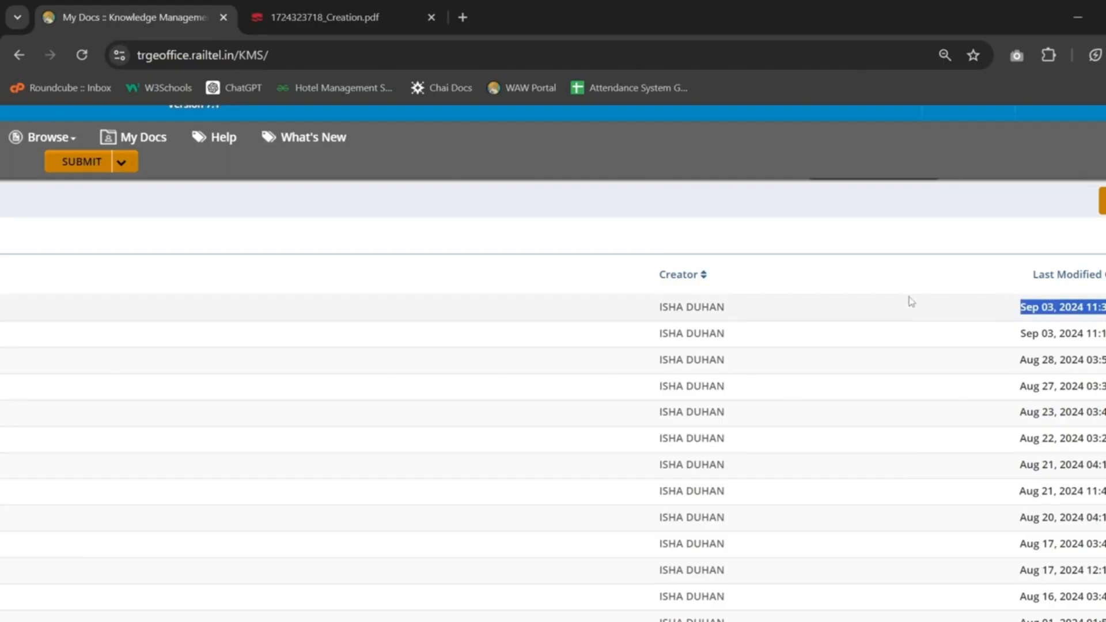
mouse_move(657, 303)
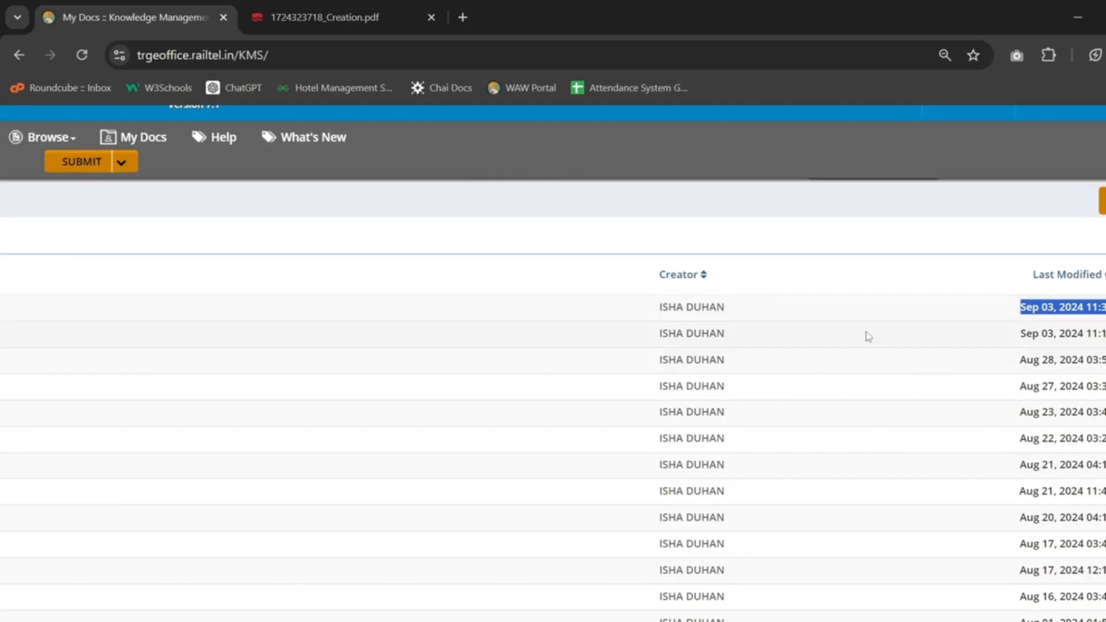
Step: Examine the details of the SAH document, including its description, state and creation date
scroll(868, 337, left, 3)
scroll(868, 337, down, 1)
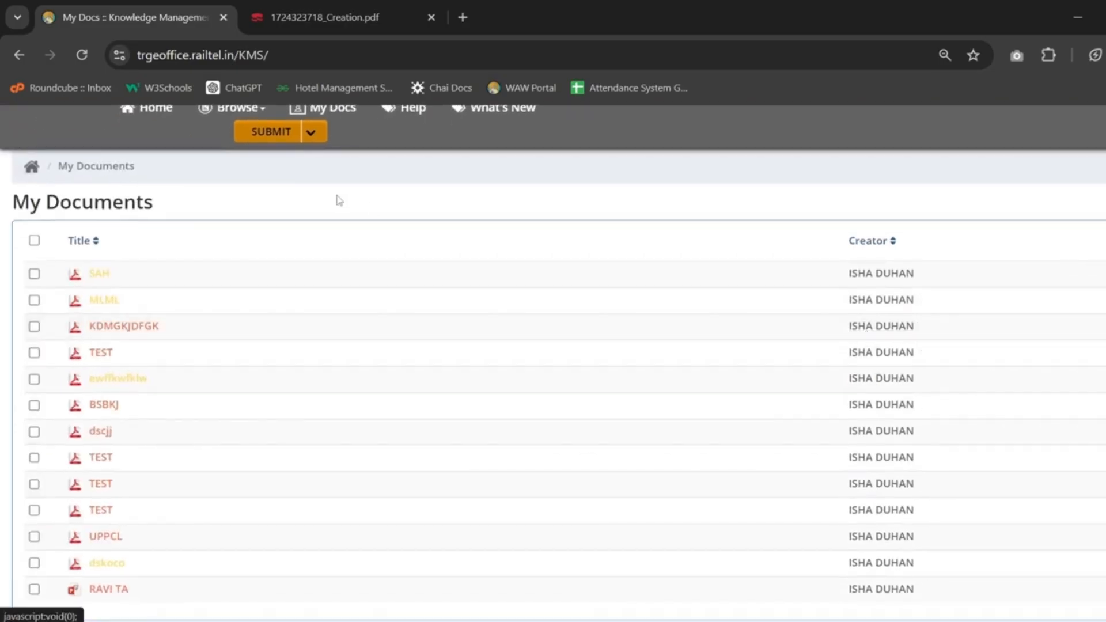
mouse_move(99, 285)
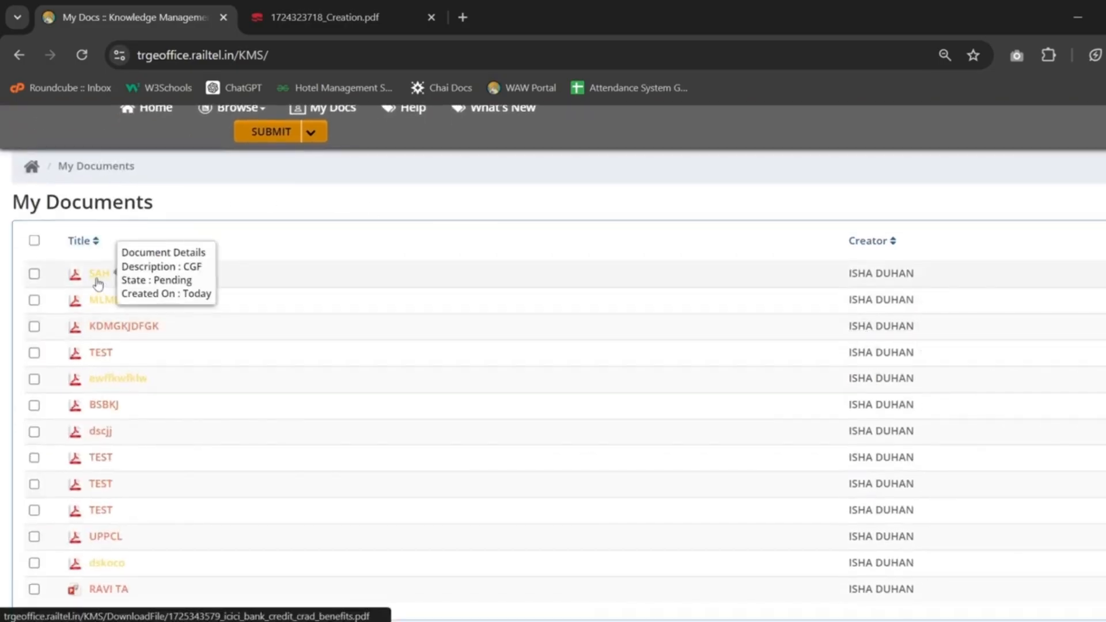
scroll(98, 285, up, 5)
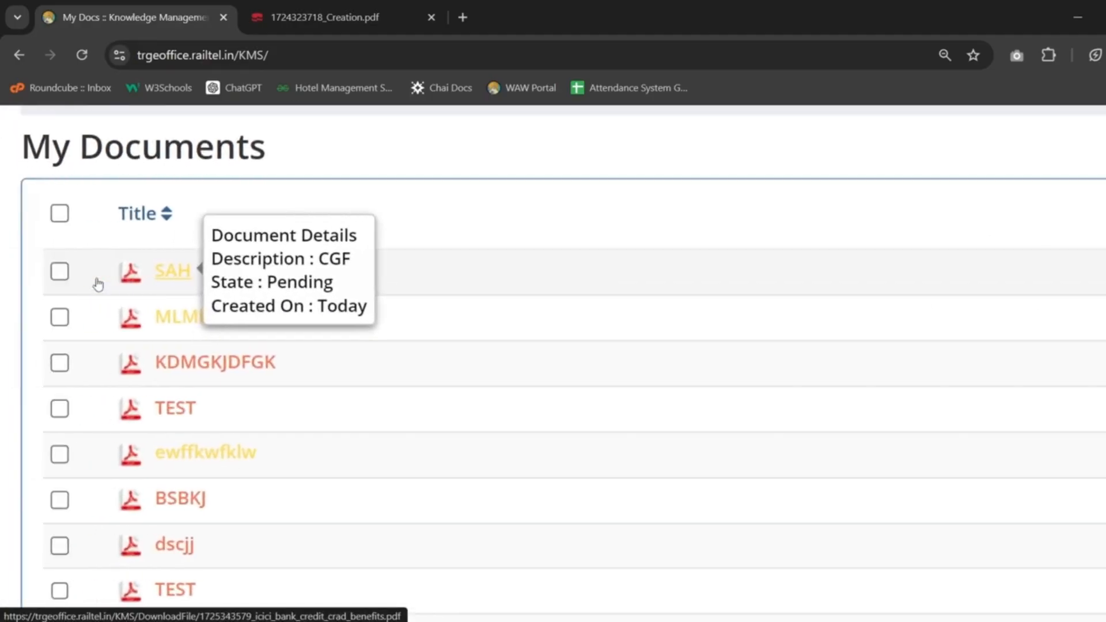
Step: Open the SAH document's PDF to view its content and return to the My Documents list
click(163, 280)
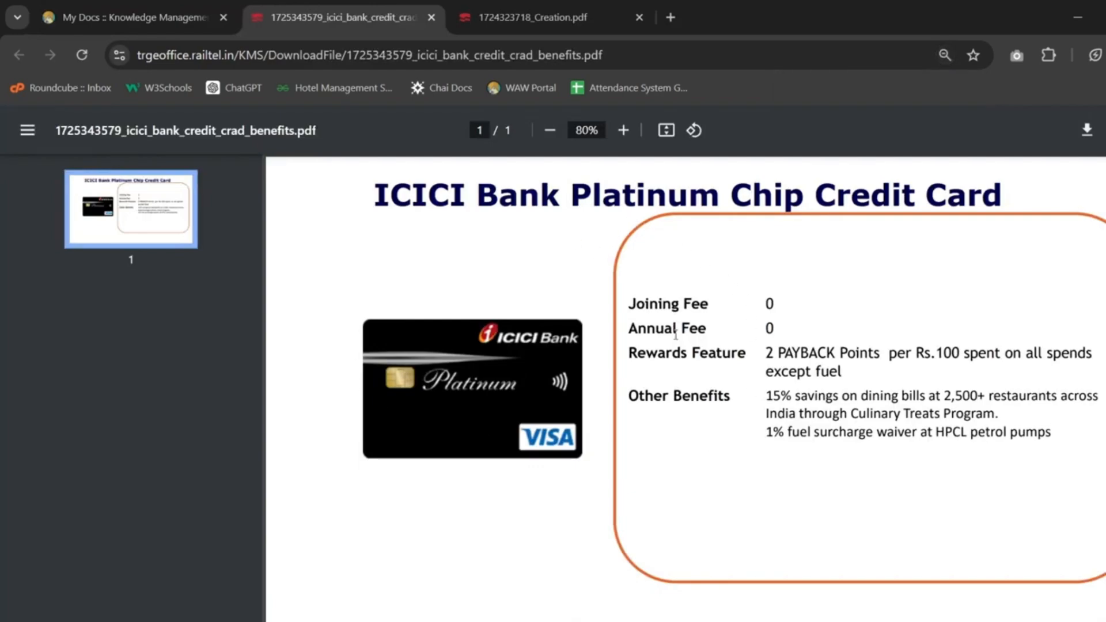
scroll(676, 335, down, 1)
scroll(676, 335, up, 1)
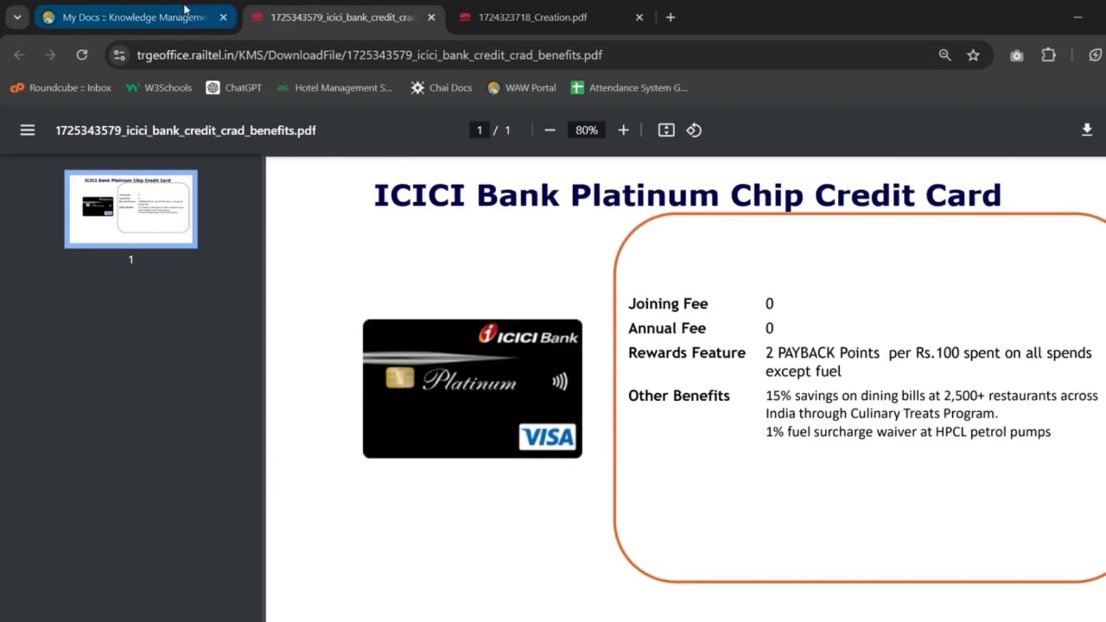
click(147, 6)
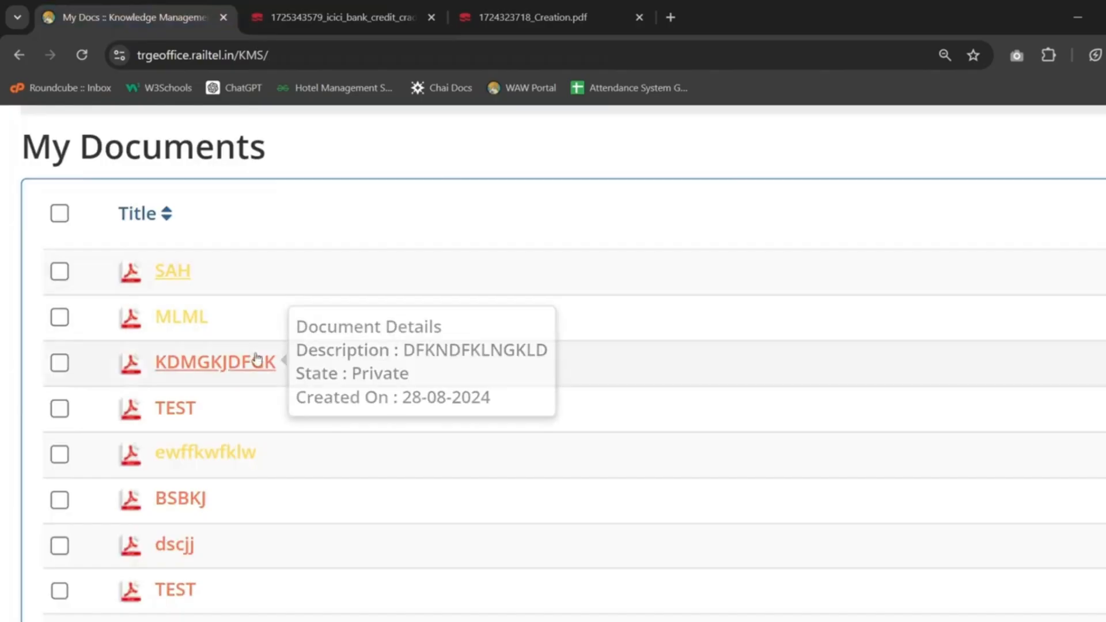
scroll(260, 354, down, 2)
scroll(257, 360, down, 1)
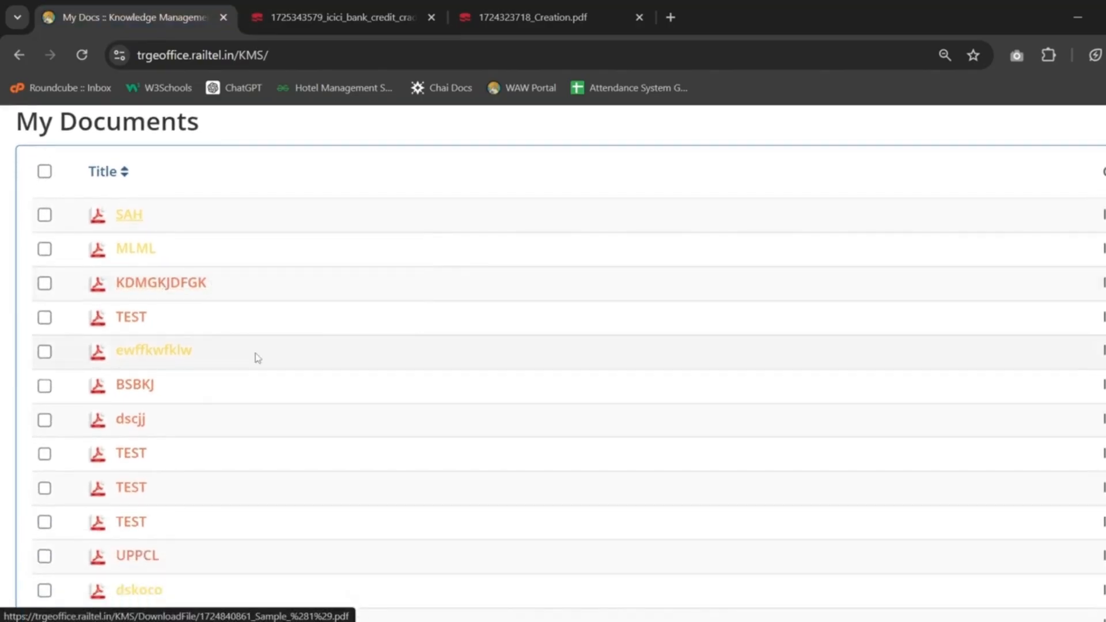
scroll(257, 357, down, 3)
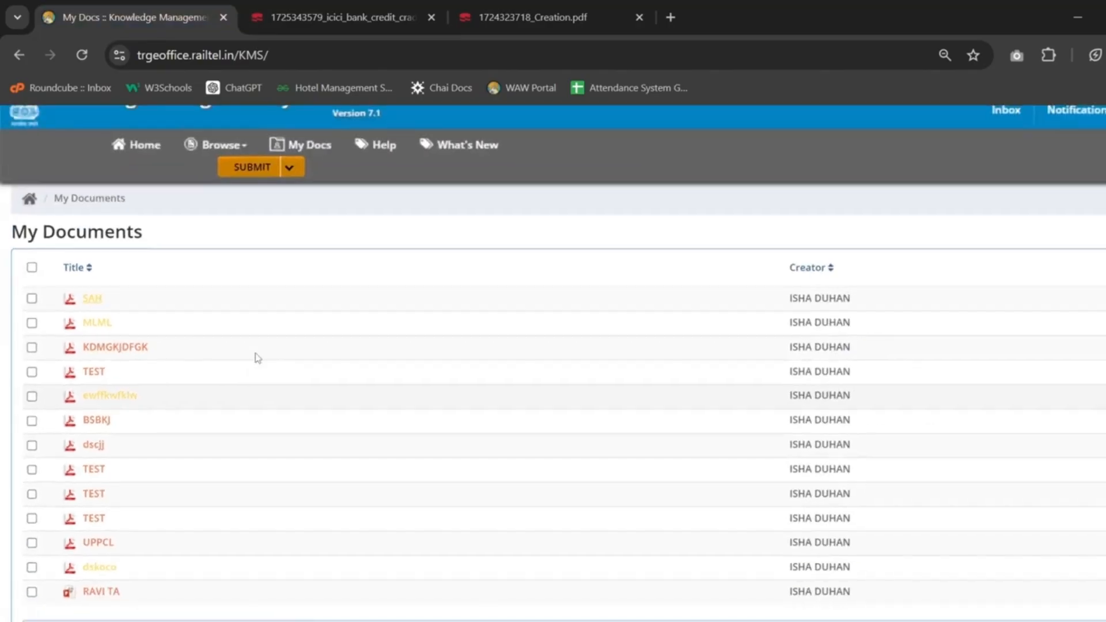
click(32, 299)
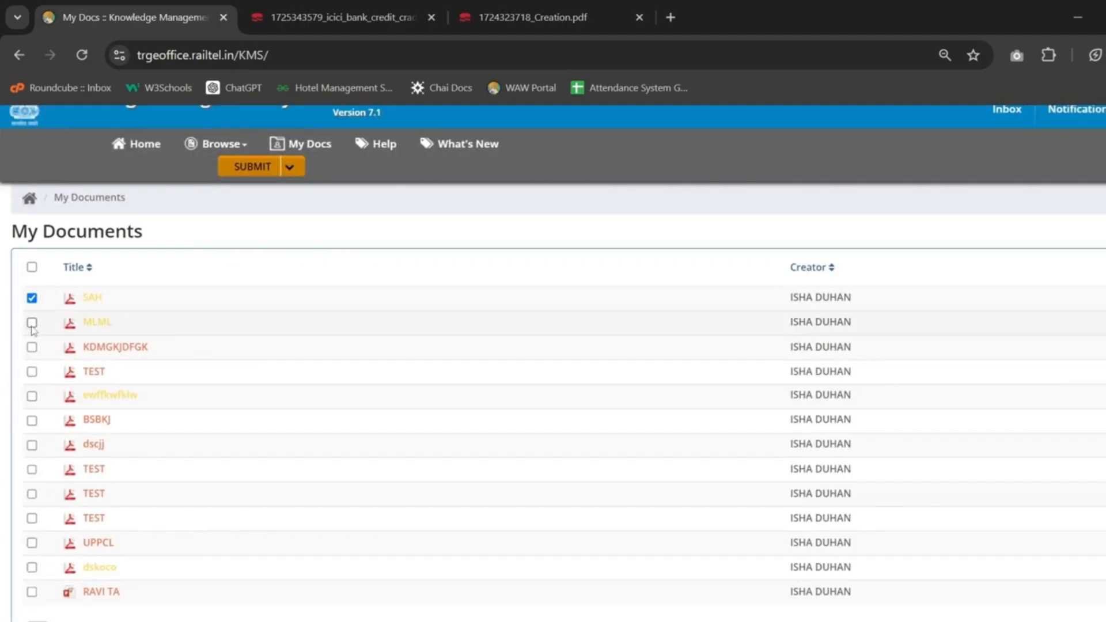
scroll(31, 327, down, 3)
scroll(18, 487, up, 3)
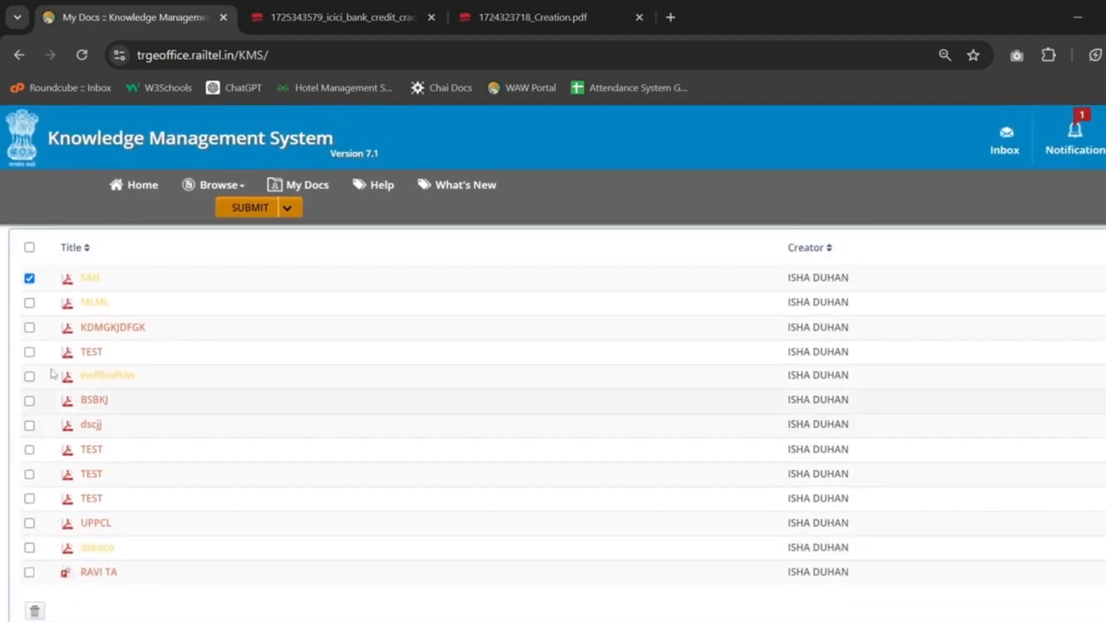
click(30, 279)
Step: Delete the pending document dskoco from My Documents
scroll(35, 281, down, 2)
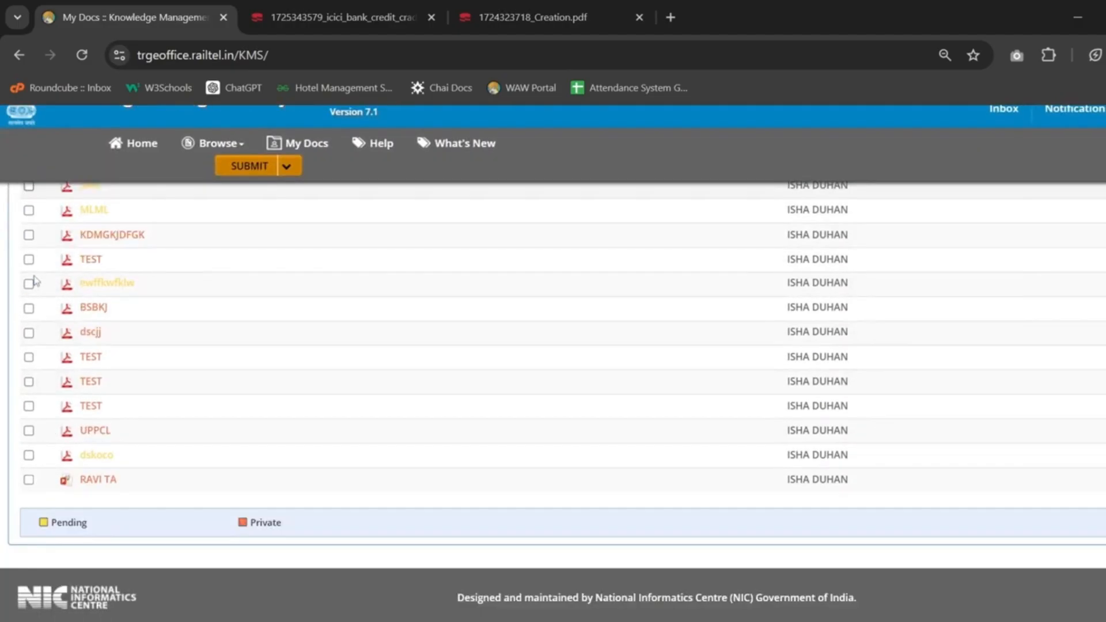
click(29, 455)
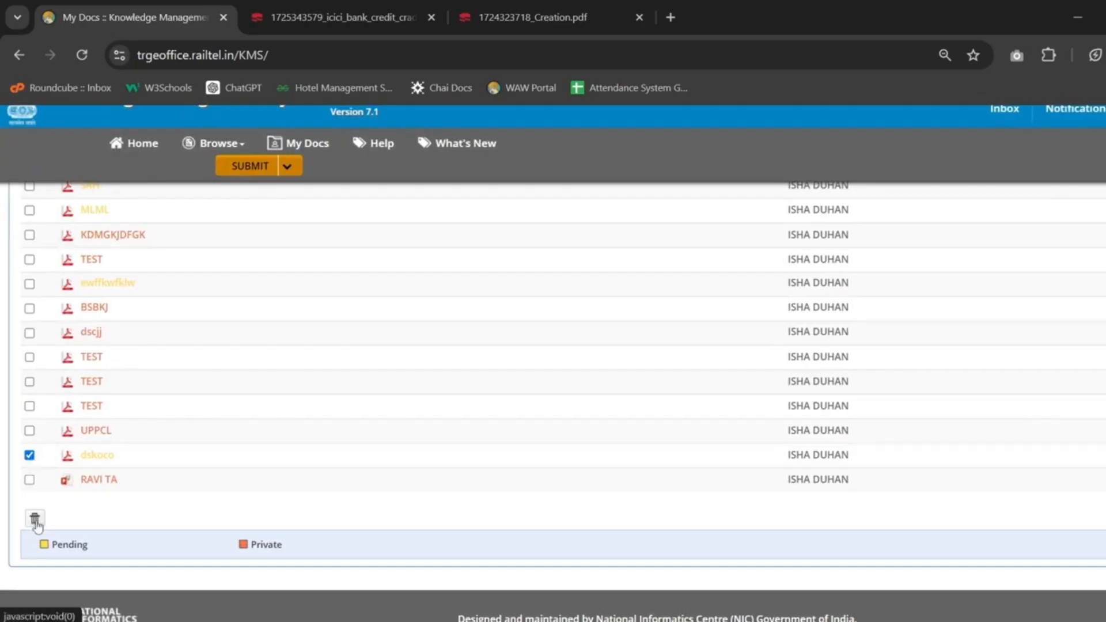
click(34, 520)
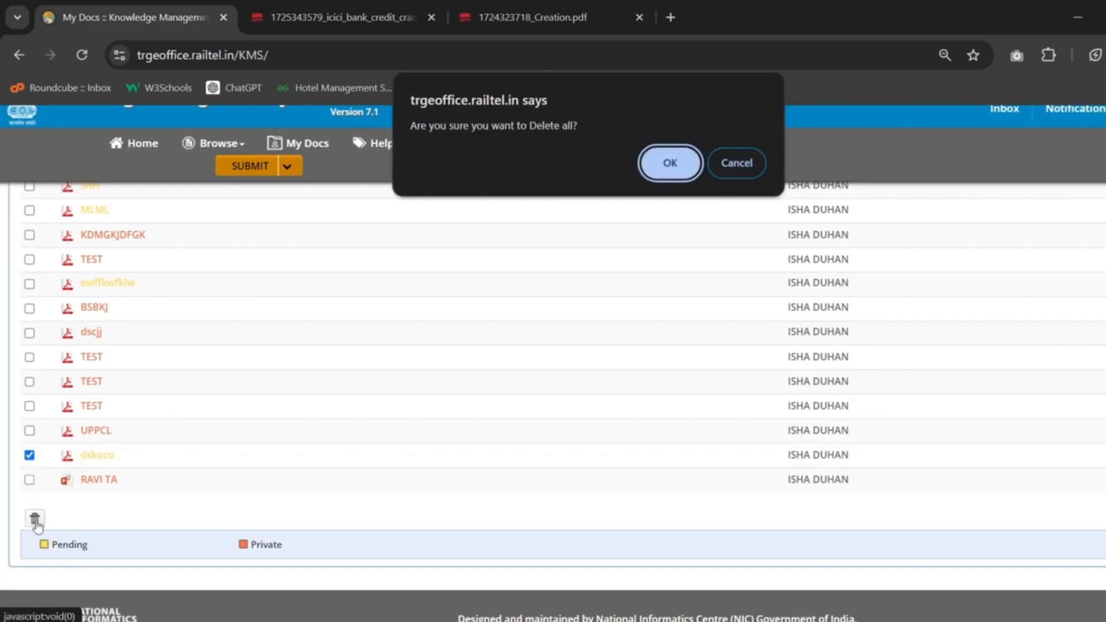
click(677, 168)
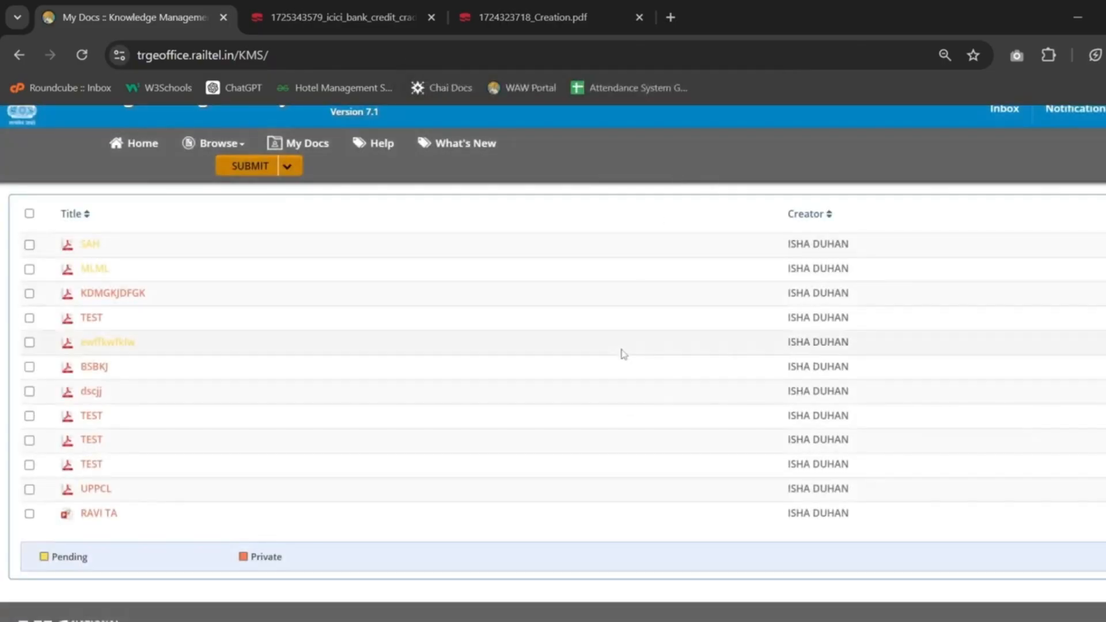
Step: Delete the UPPCL document and the TEST document directly above it from My Documents
click(29, 490)
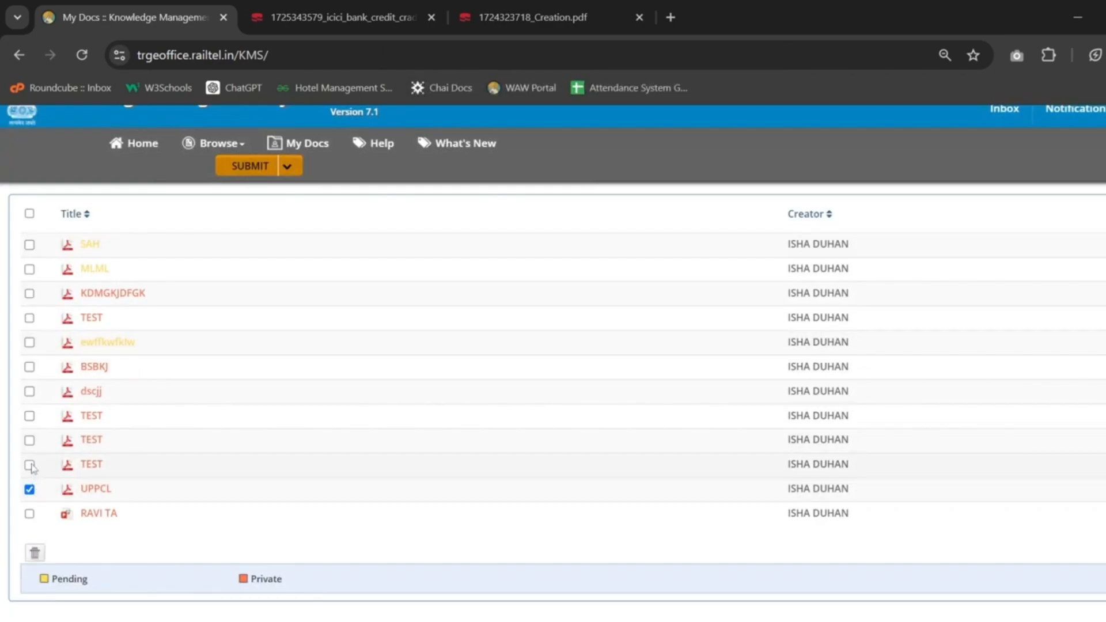
click(30, 464)
scroll(32, 467, down, 1)
click(35, 499)
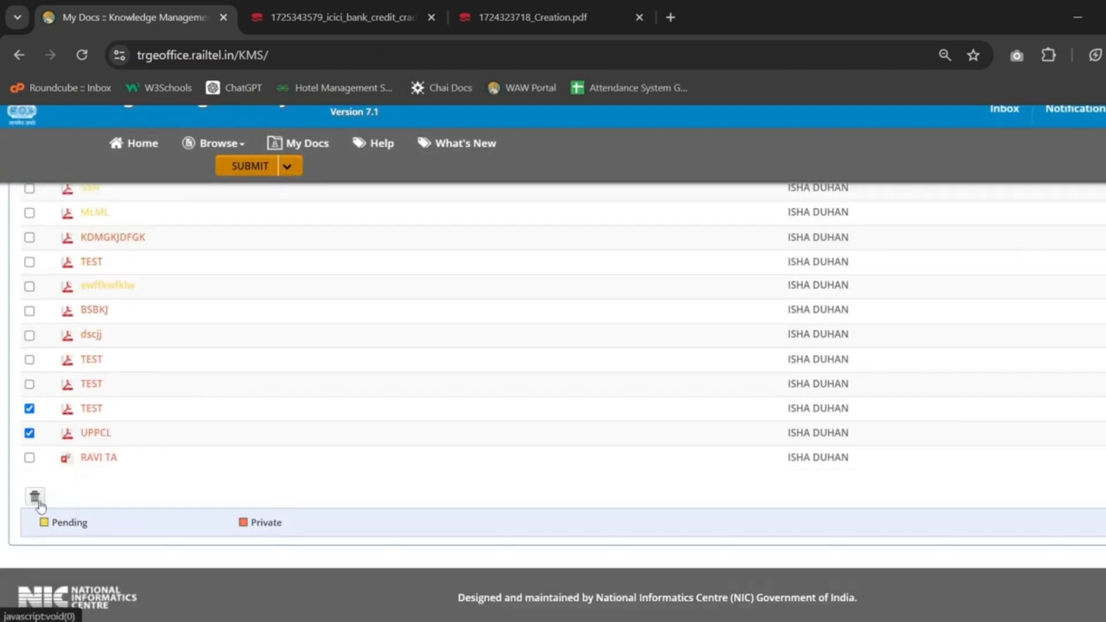
click(670, 165)
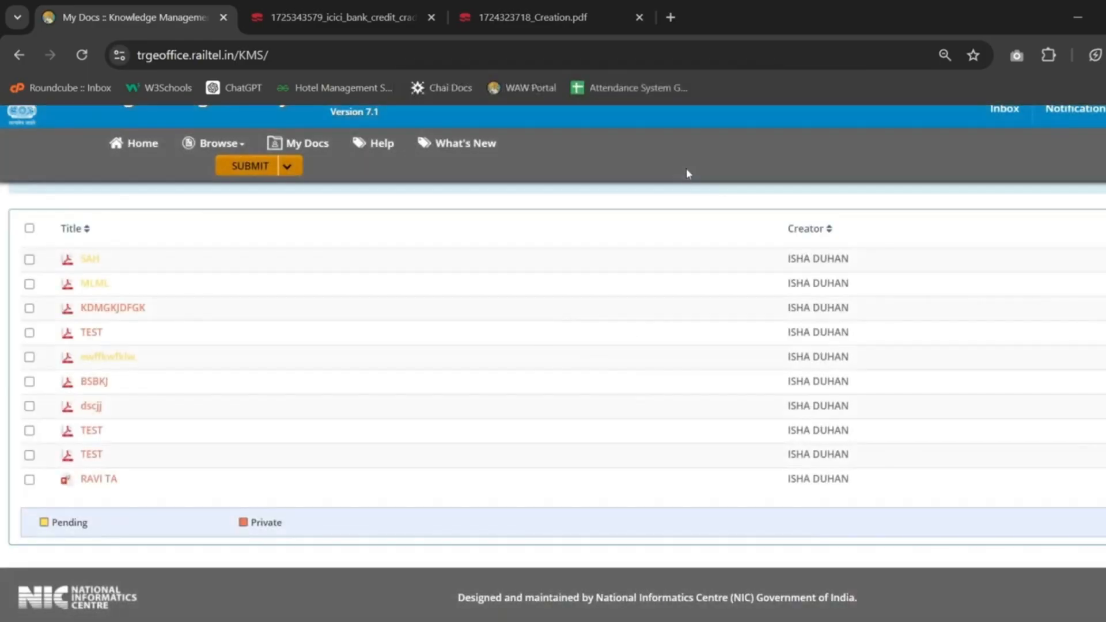
Step: Examine the details of the MLML document in the My Documents list
scroll(453, 453, up, 3)
scroll(453, 453, down, 3)
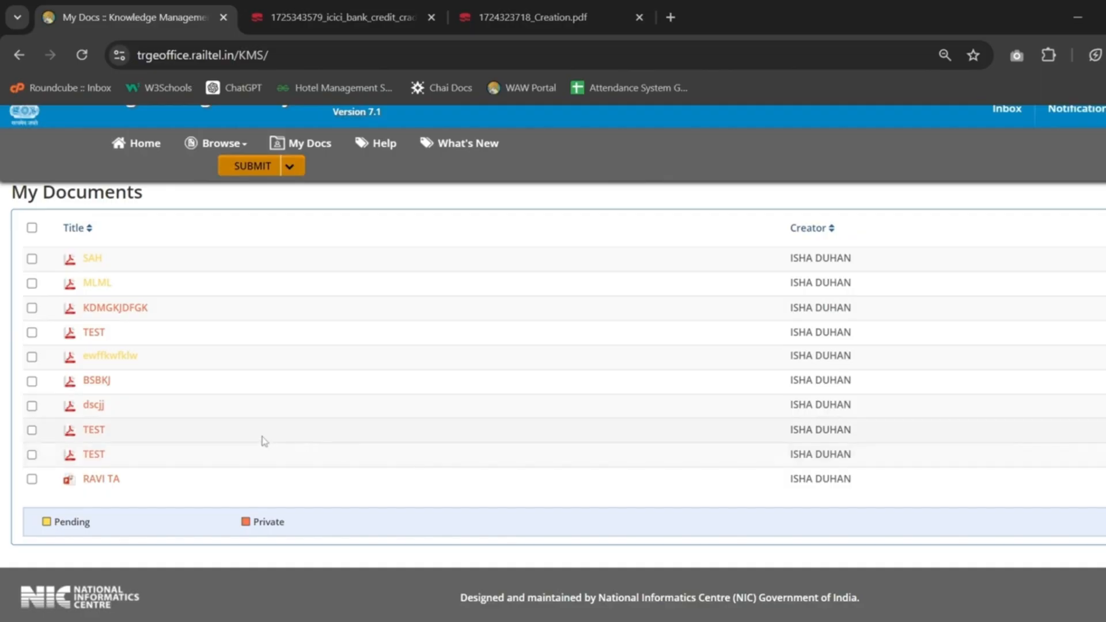
scroll(262, 440, up, 5)
scroll(265, 441, up, 1)
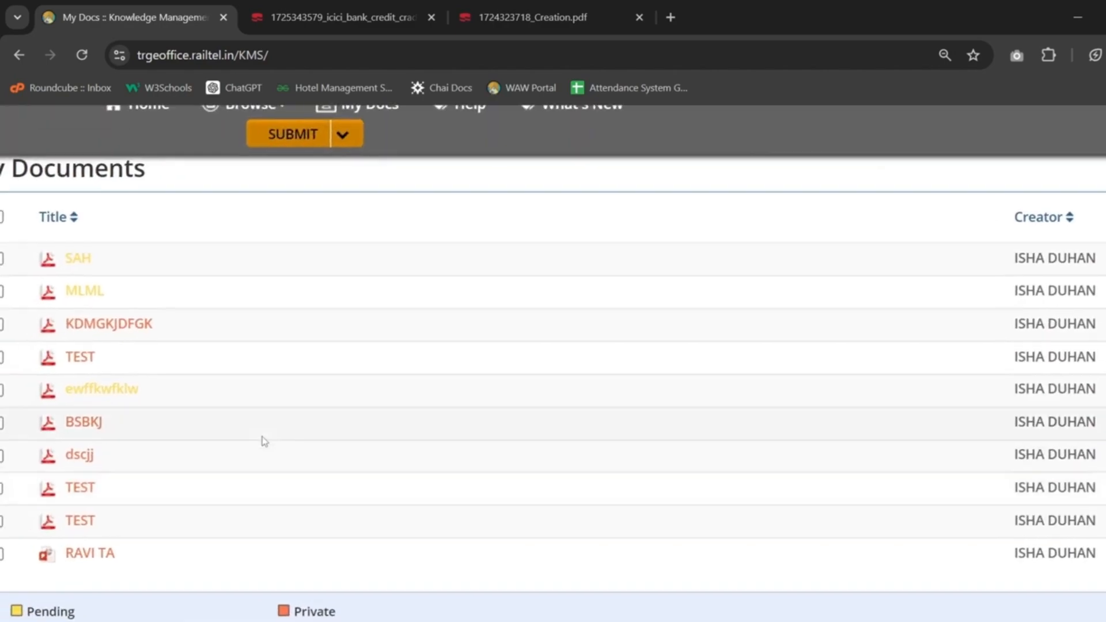
mouse_move(87, 360)
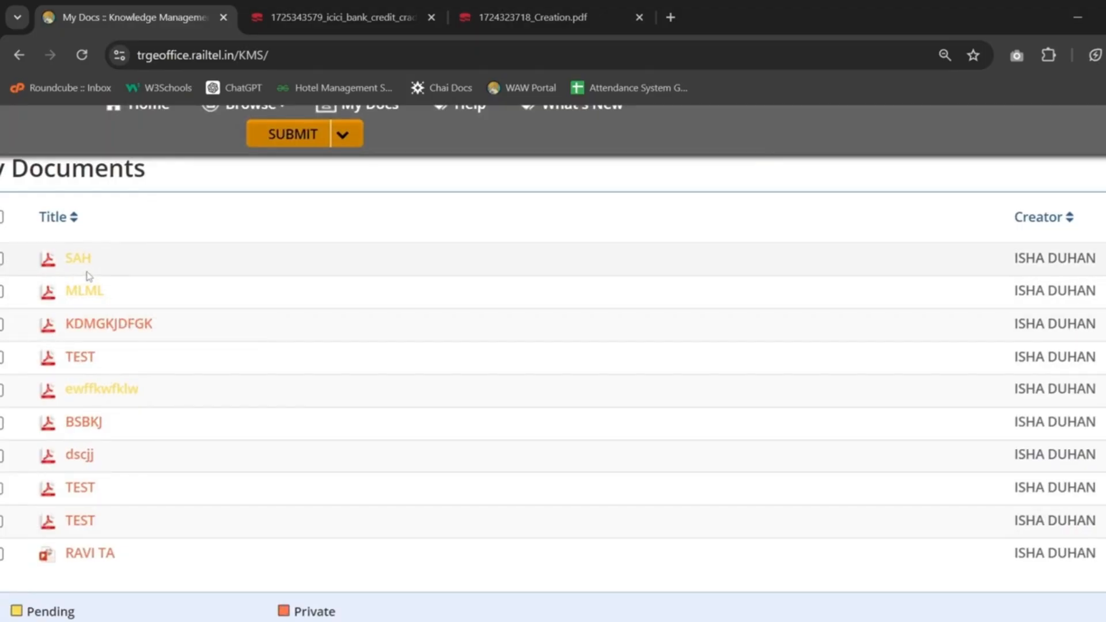
scroll(119, 297, left, 1)
mouse_move(118, 297)
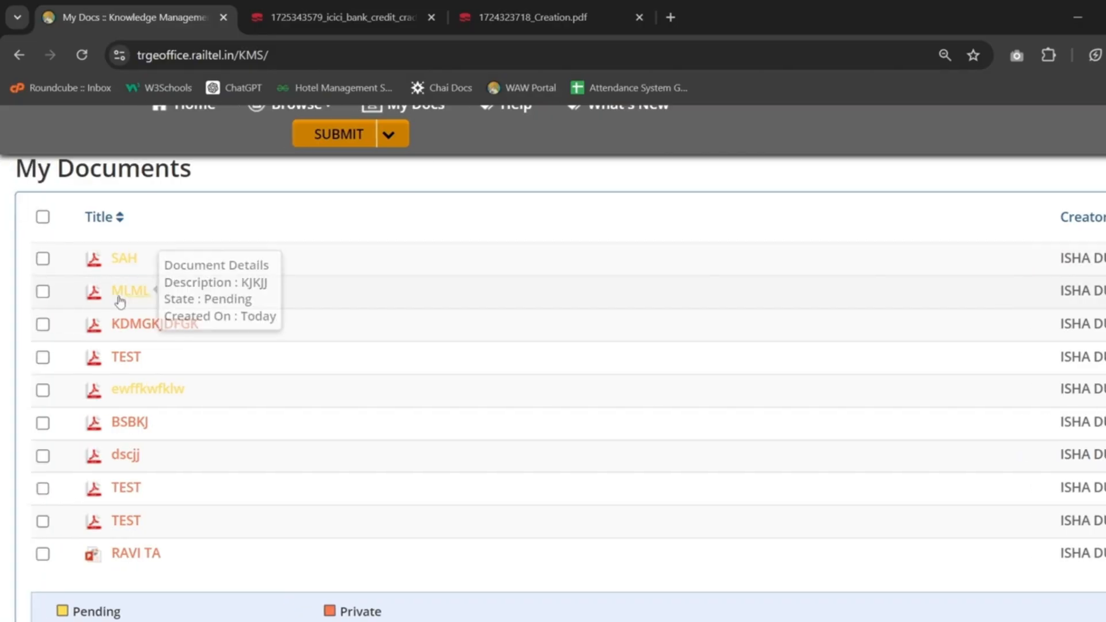
scroll(119, 297, down, 1)
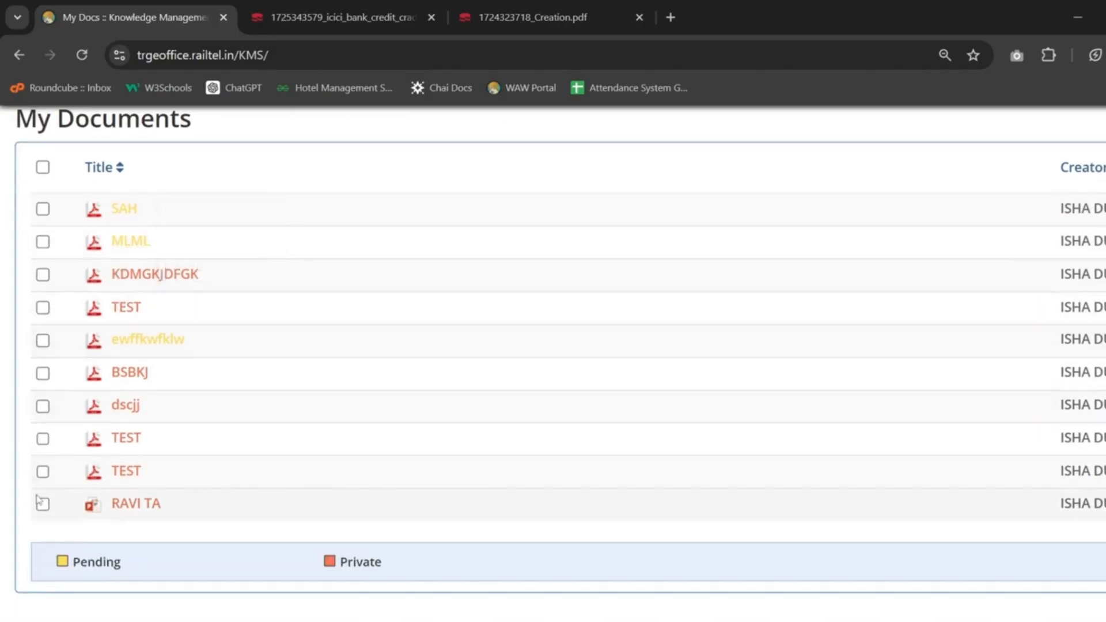
click(43, 505)
click(43, 505)
scroll(42, 507, up, 4)
right_click(41, 509)
scroll(173, 490, up, 2)
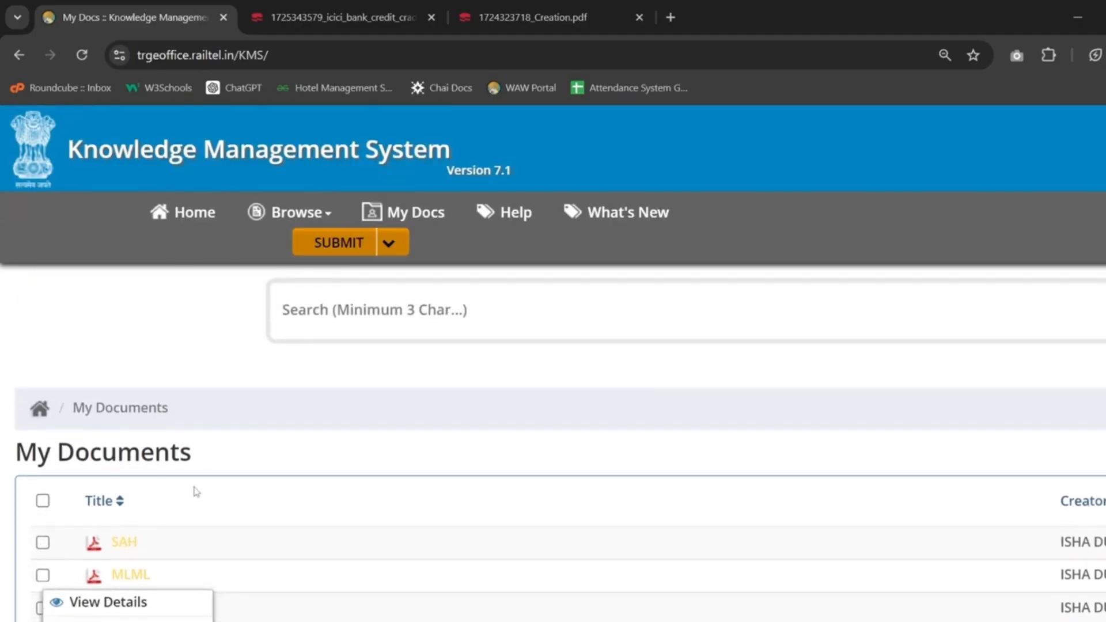
click(419, 387)
scroll(416, 382, down, 2)
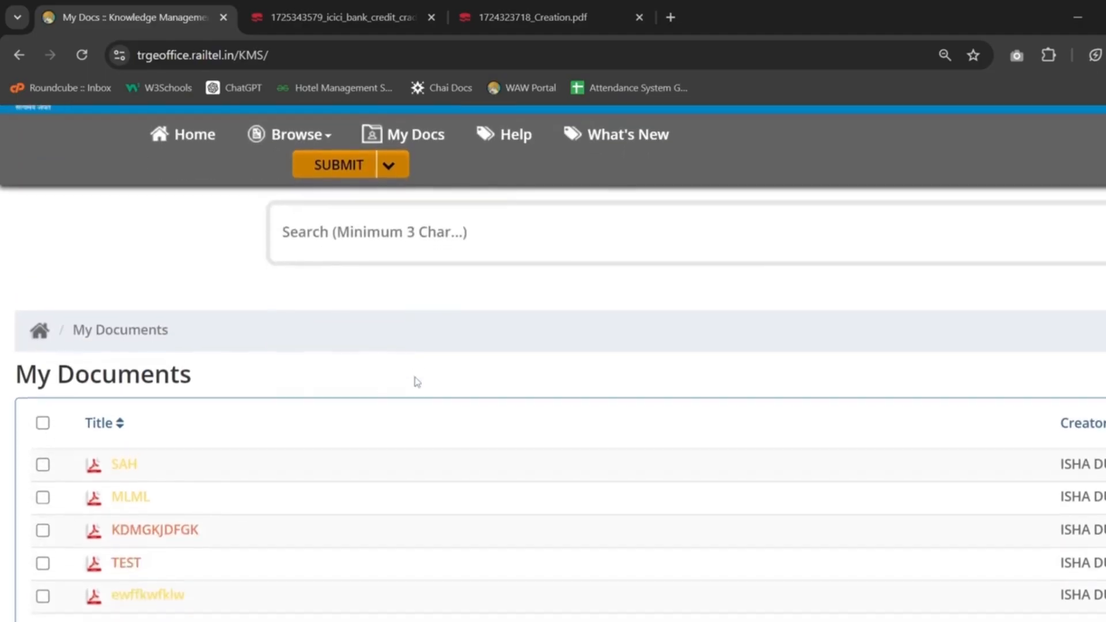
scroll(417, 383, down, 3)
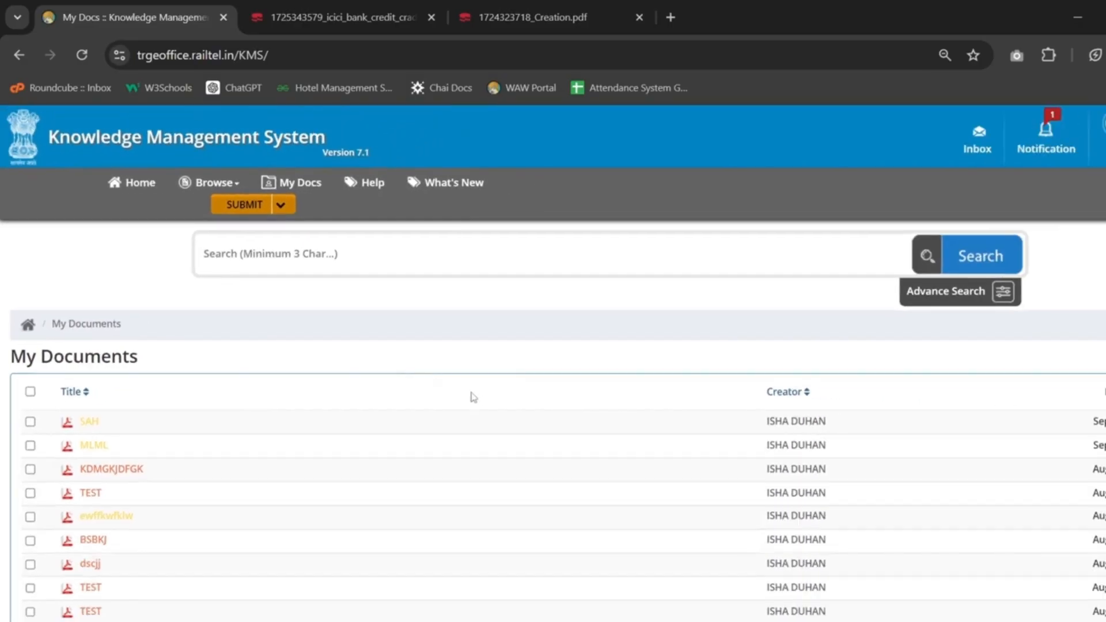
scroll(481, 396, up, 2)
scroll(483, 399, down, 2)
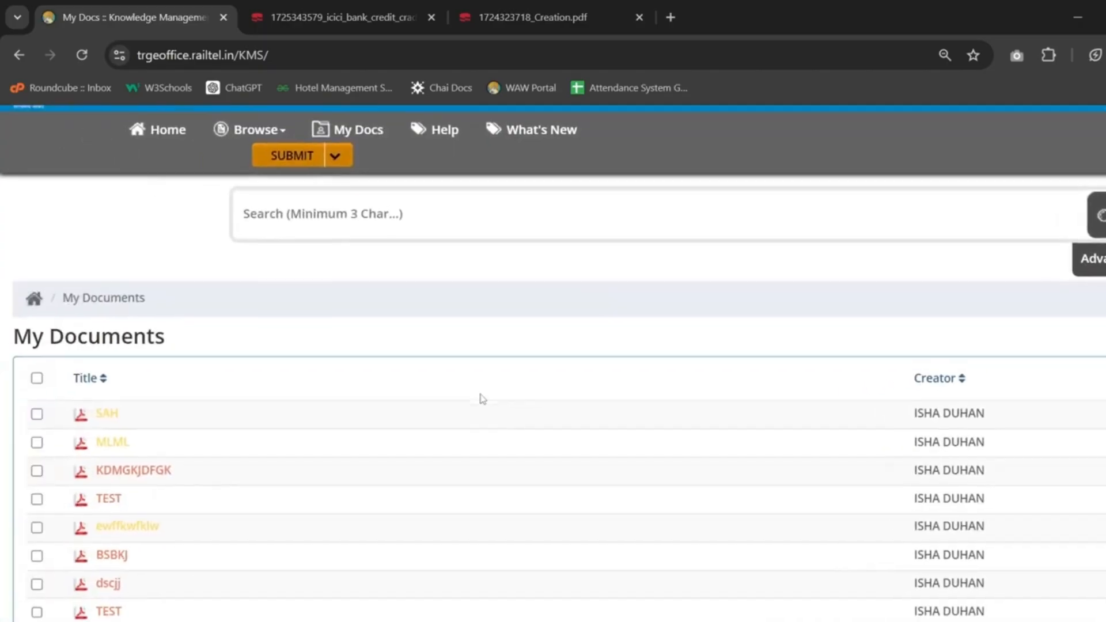
scroll(483, 399, down, 1)
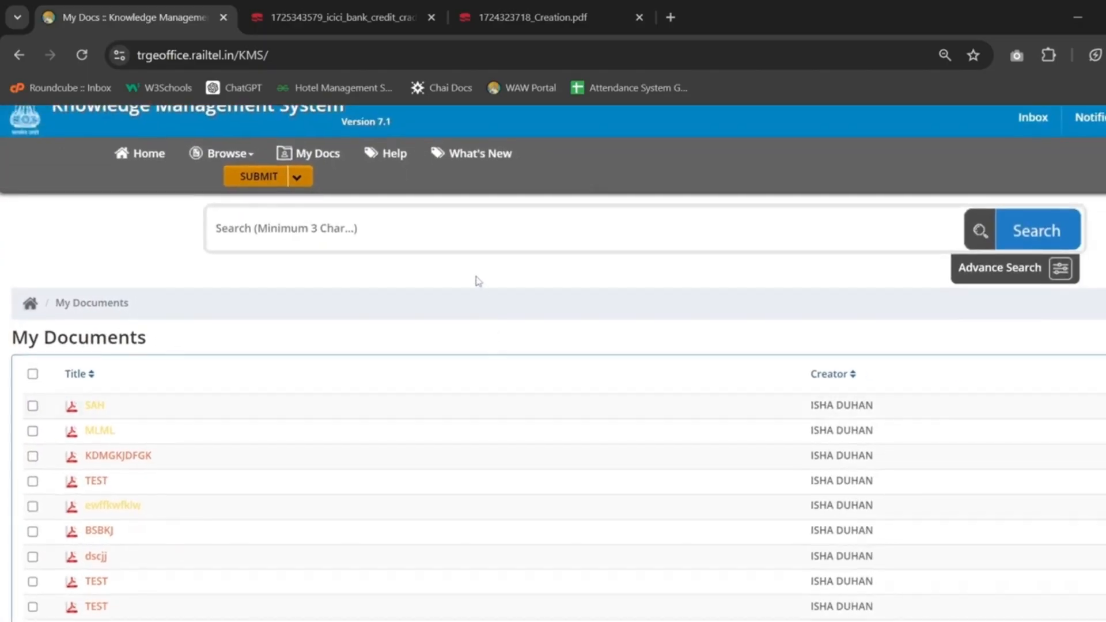
Step: Enter WHDHLDK as a trial search term and clear the search field again
click(463, 227)
text(WHDHLDK)
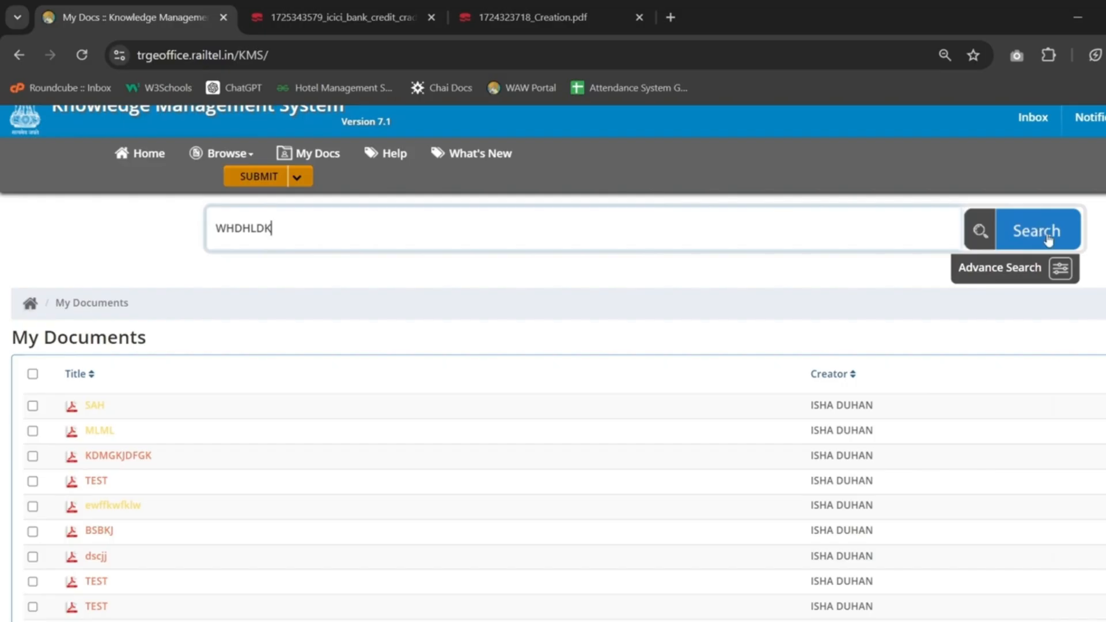
key(BackSpace)
key(BackSpace)
key(BackSpace)
key(BackSpace)
key(BackSpace)
key(BackSpace)
key(BackSpace)
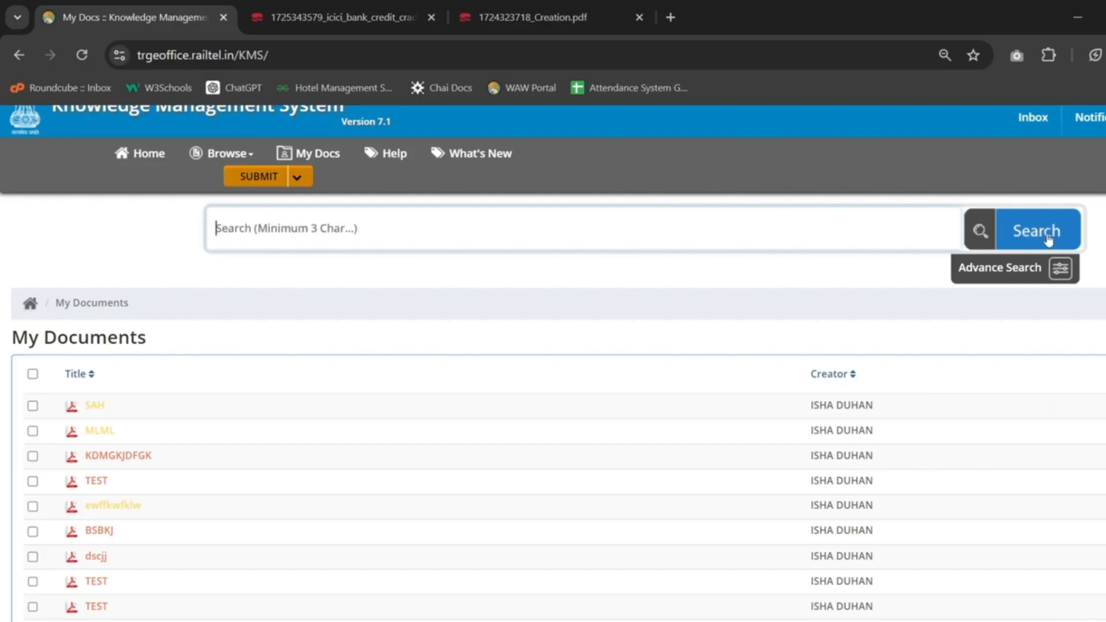
Step: Search the knowledge base for SAH and look through the results page
text(SAH)
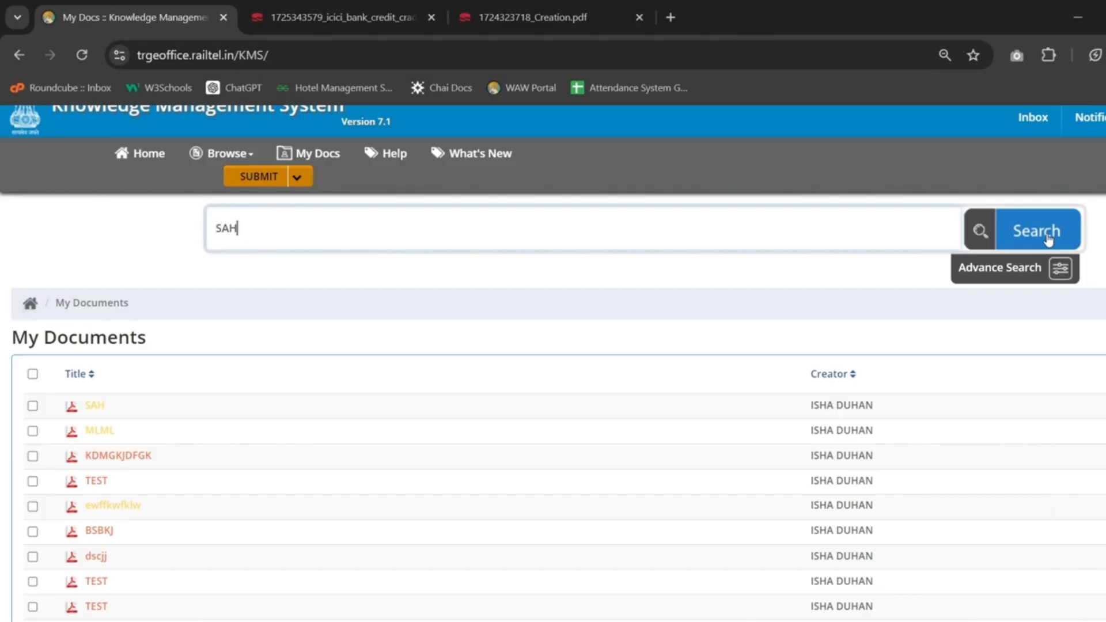
click(1045, 224)
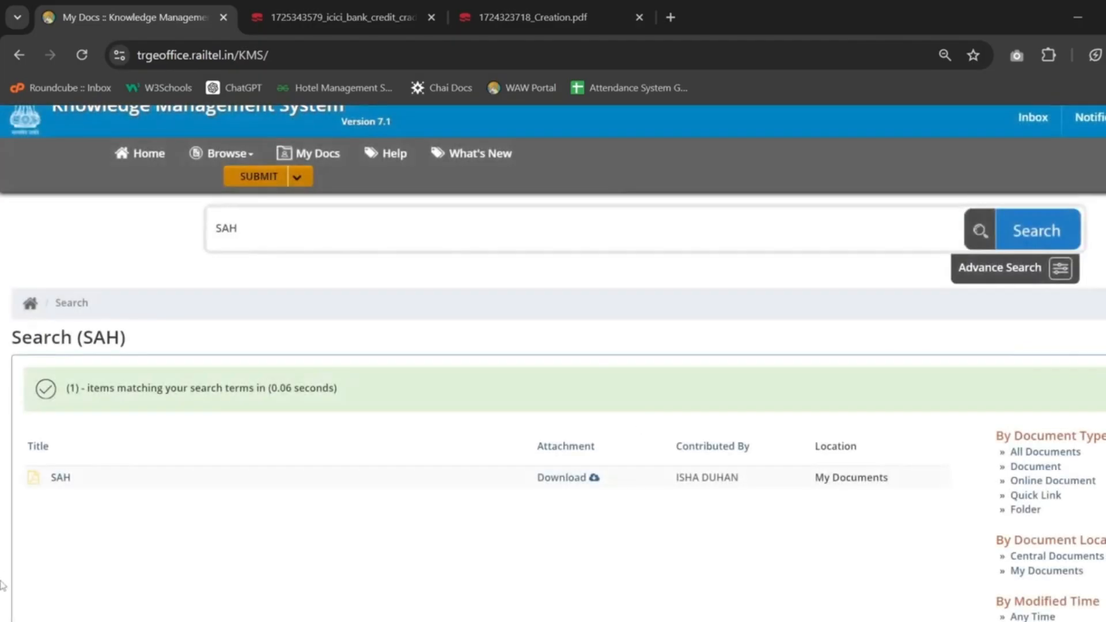
scroll(132, 499, down, 1)
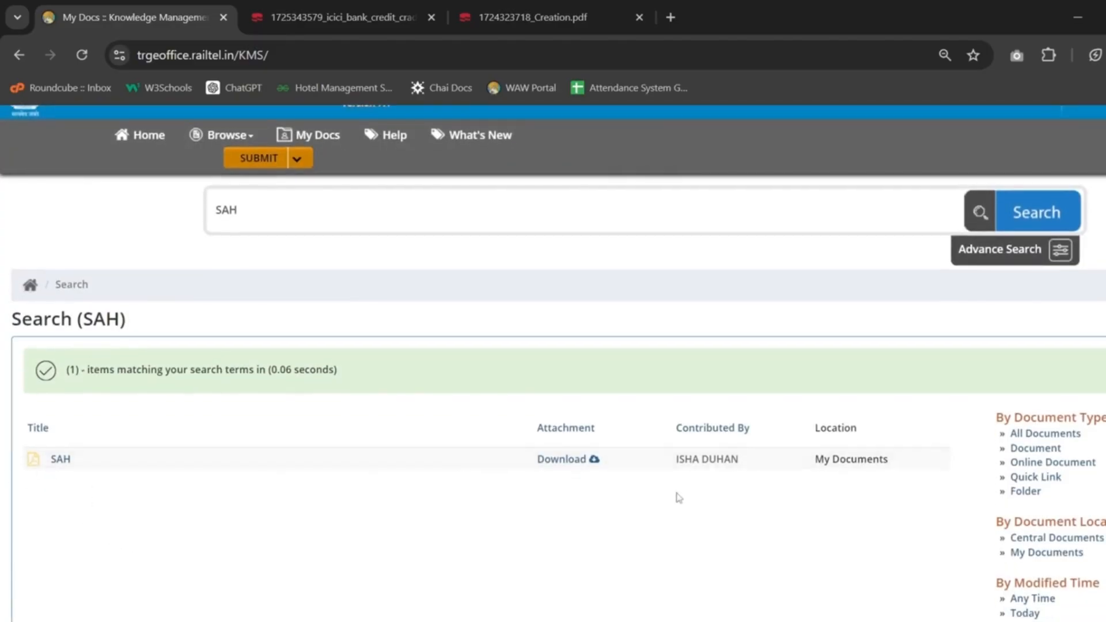
scroll(679, 497, down, 2)
scroll(679, 498, down, 2)
scroll(679, 498, up, 5)
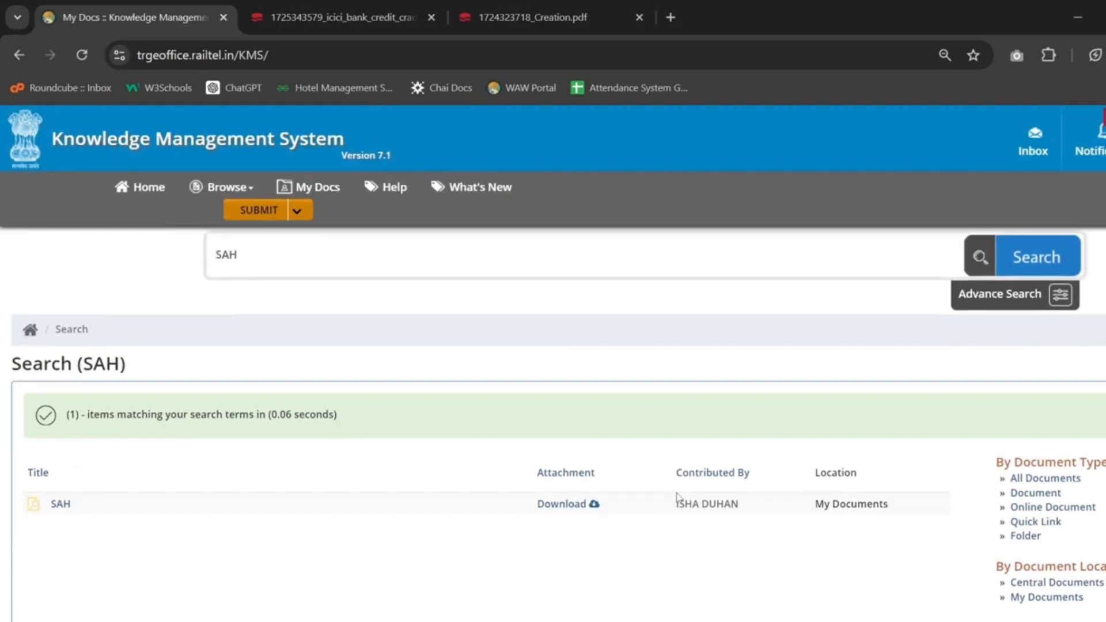